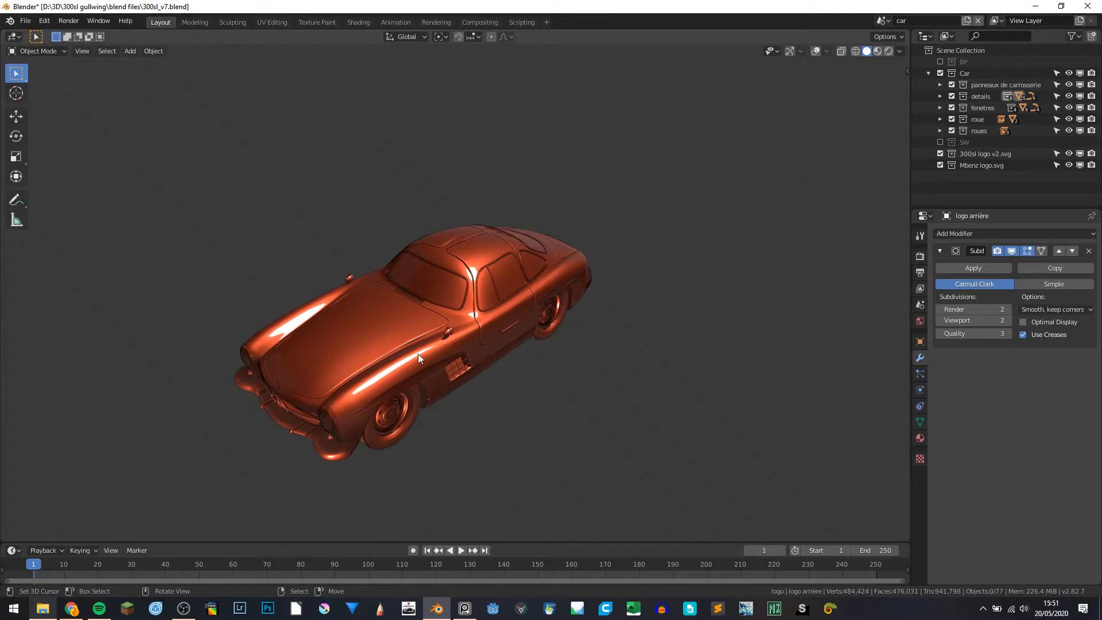
Show the material properties of the logo arrière object and view the car from the front.
{"action": "middle_click_drag", "start_coordinate": [448, 329], "coordinate": [470, 386]}
{"action": "left_click", "coordinate": [921, 438]}
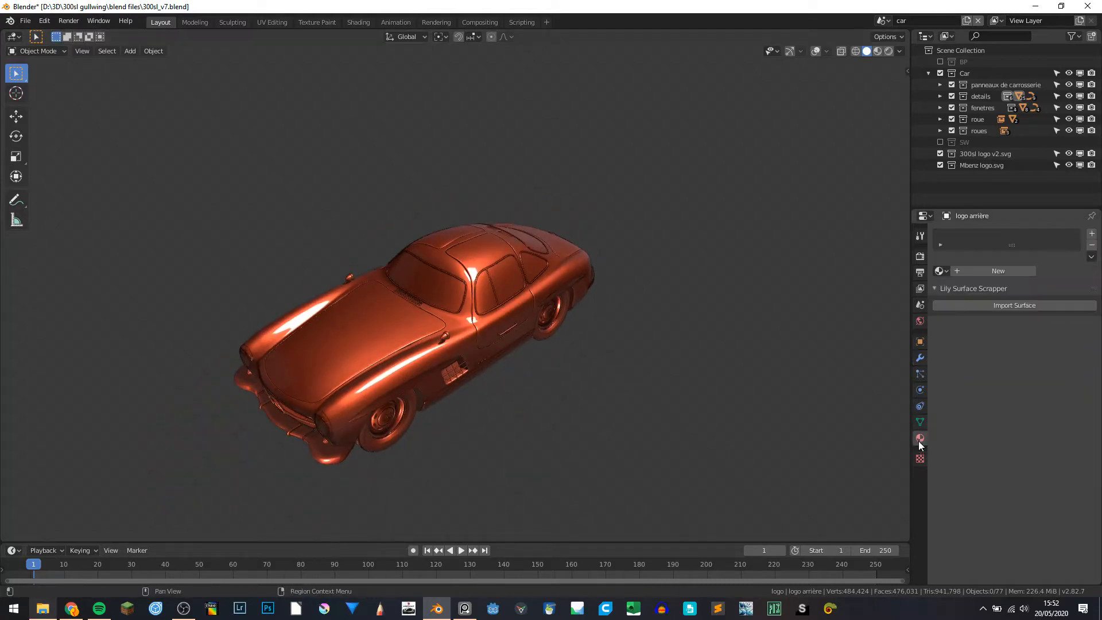
{"action": "middle_click_drag", "start_coordinate": [542, 270], "coordinate": [270, 350]}
{"action": "scroll", "coordinate": [446, 315], "scroll_direction": "up", "scroll_amount": 5}
{"action": "scroll", "coordinate": [416, 364], "scroll_direction": "down", "scroll_amount": 5}
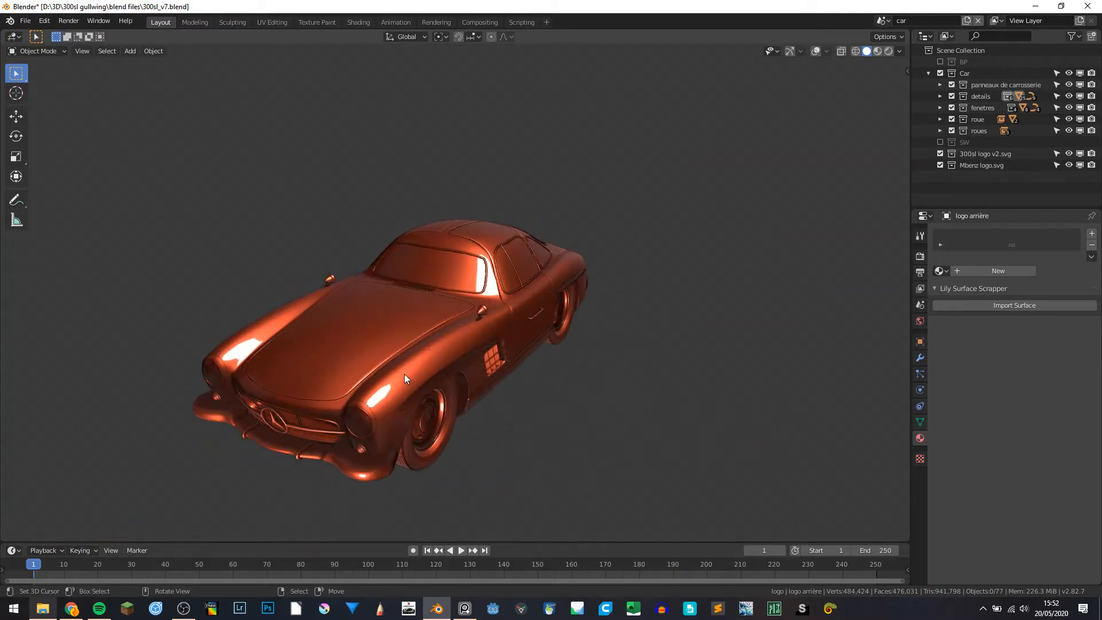
{"action": "mouse_move", "coordinate": [374, 355]}
{"action": "middle_mouse_down"}
{"action": "mouse_move", "coordinate": [358, 342]}
{"action": "mouse_move", "coordinate": [400, 342]}
{"action": "mouse_move", "coordinate": [460, 315]}
{"action": "mouse_move", "coordinate": [438, 305]}
{"action": "middle_mouse_up"}
Switch the viewport to Material Preview shading and turn off Scene World lighting.
{"action": "key", "text": "z"}
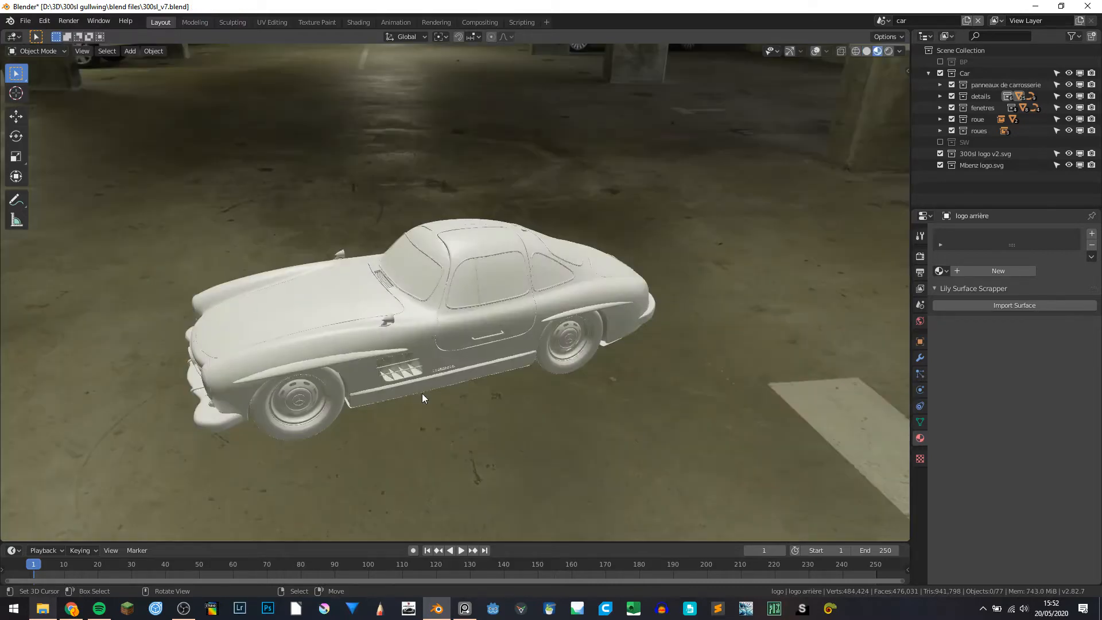
{"action": "middle_click_drag", "start_coordinate": [422, 394], "coordinate": [533, 340]}
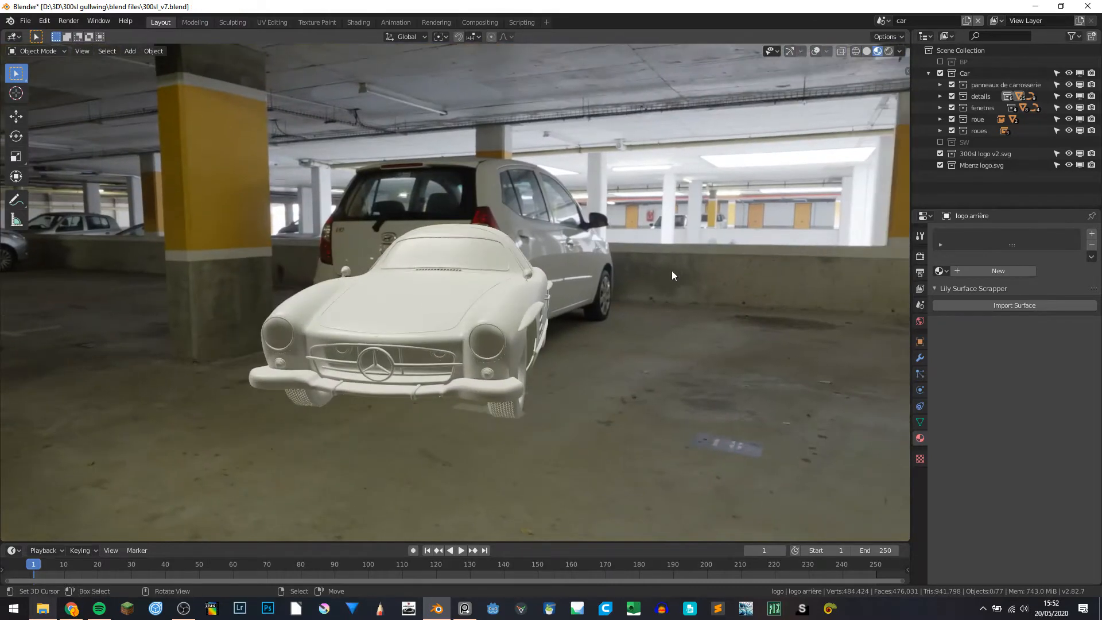
{"action": "middle_click_drag", "start_coordinate": [672, 270], "coordinate": [295, 360]}
{"action": "scroll", "coordinate": [557, 319], "scroll_direction": "up", "scroll_amount": 5}
{"action": "scroll", "coordinate": [337, 330], "scroll_direction": "up", "scroll_amount": 2}
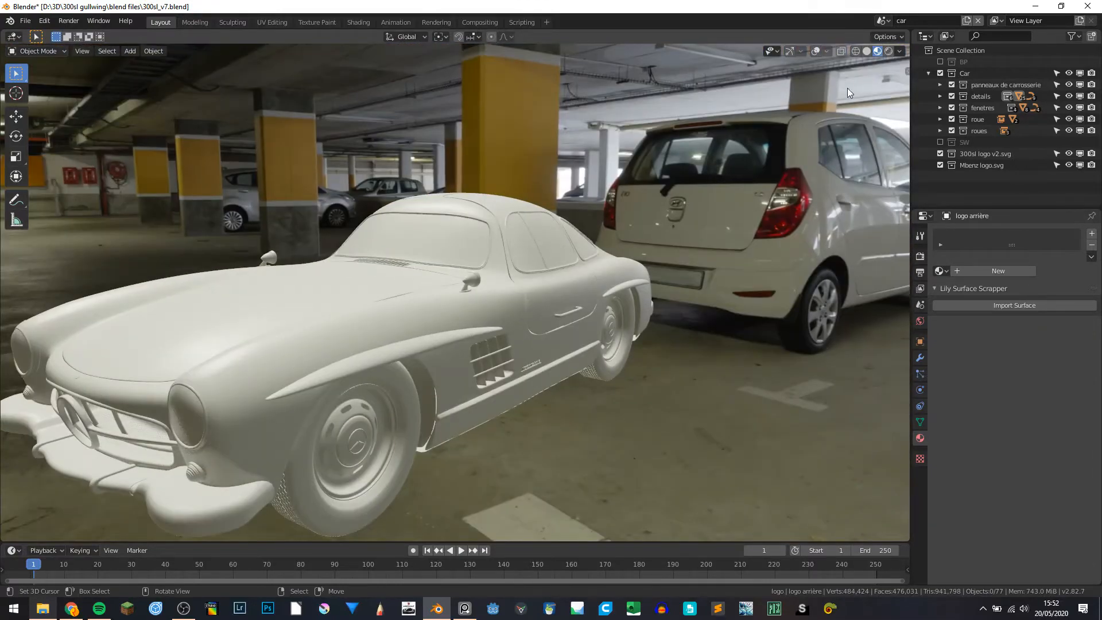
{"action": "left_click", "coordinate": [899, 51]}
{"action": "left_click", "coordinate": [844, 120]}
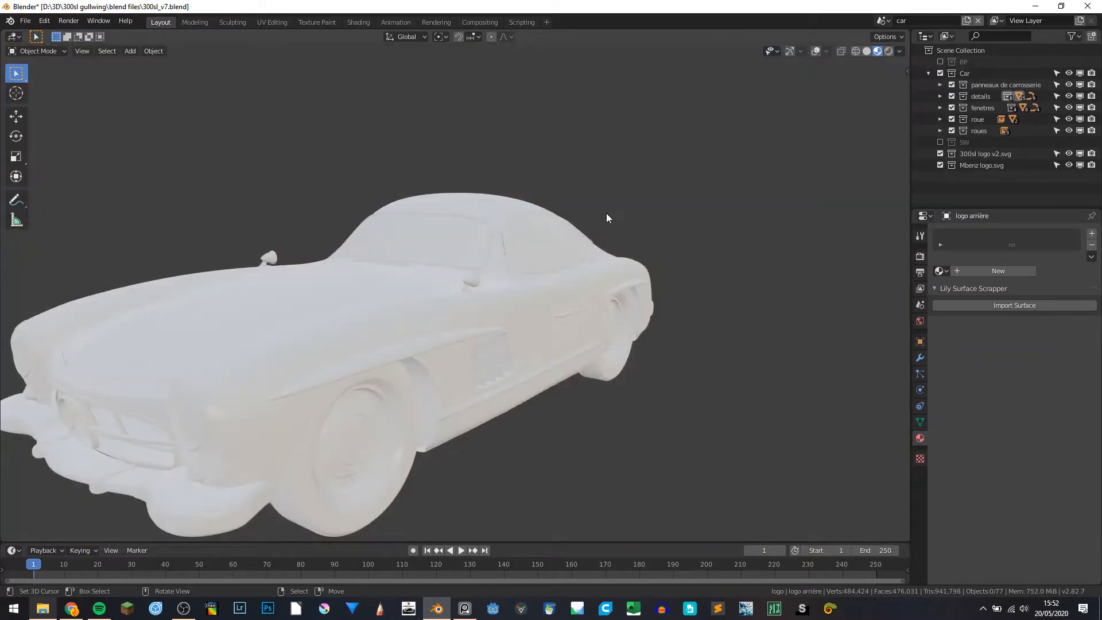
Try the first and second built-in HDRIs as the viewport's preview lighting.
{"action": "left_click", "coordinate": [899, 51]}
{"action": "left_click", "coordinate": [869, 140]}
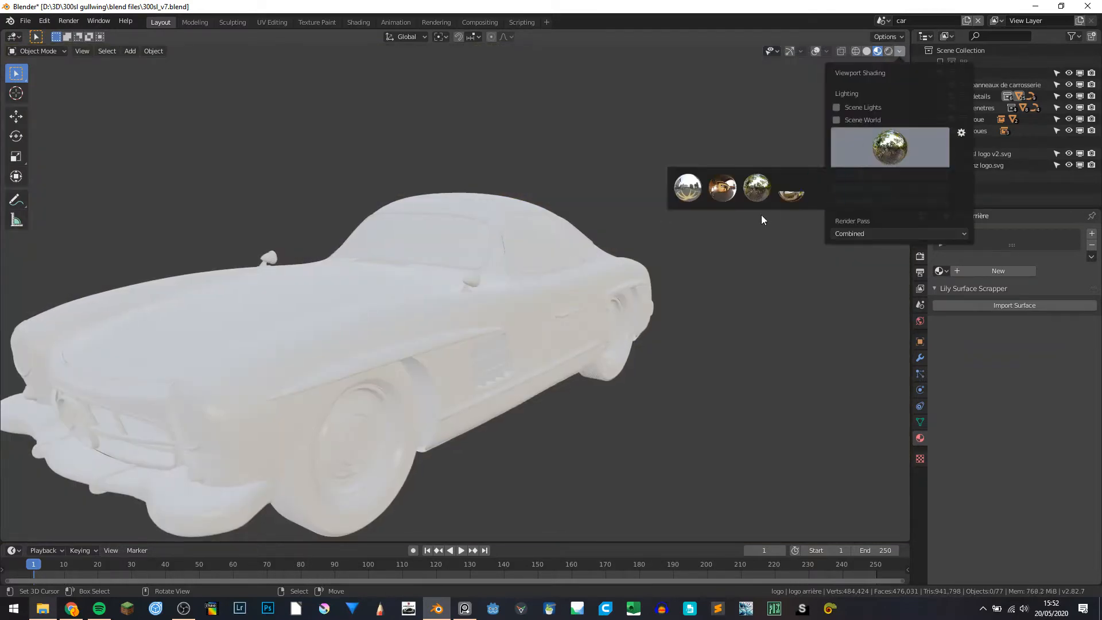
{"action": "left_click", "coordinate": [697, 192]}
{"action": "scroll", "coordinate": [574, 253], "scroll_direction": "down", "scroll_amount": 6}
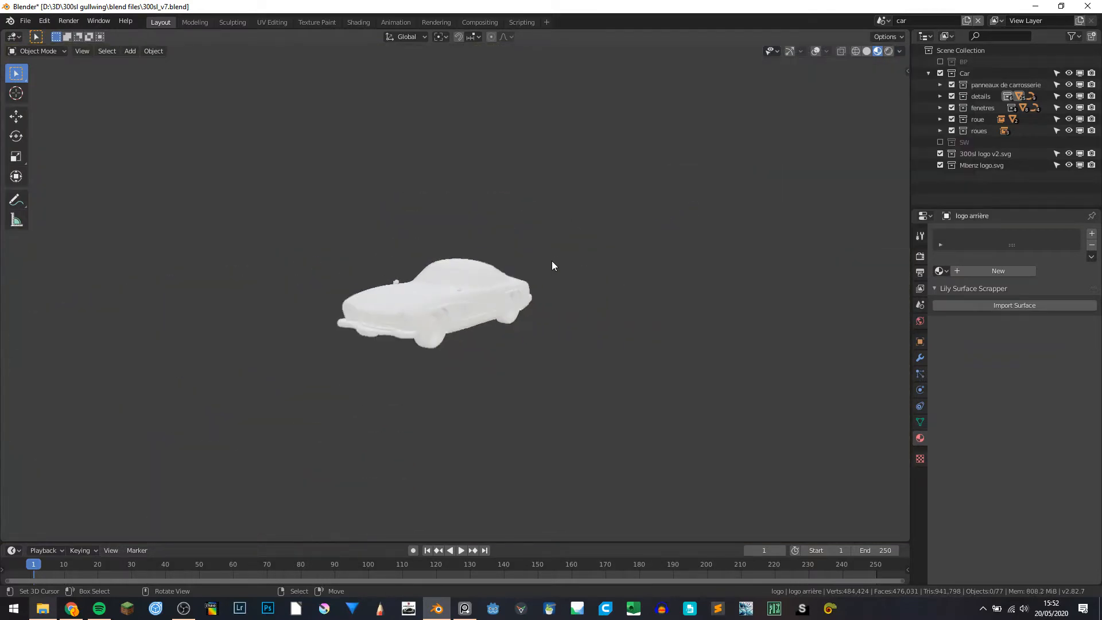
{"action": "left_click", "coordinate": [900, 51]}
{"action": "left_click", "coordinate": [890, 147]}
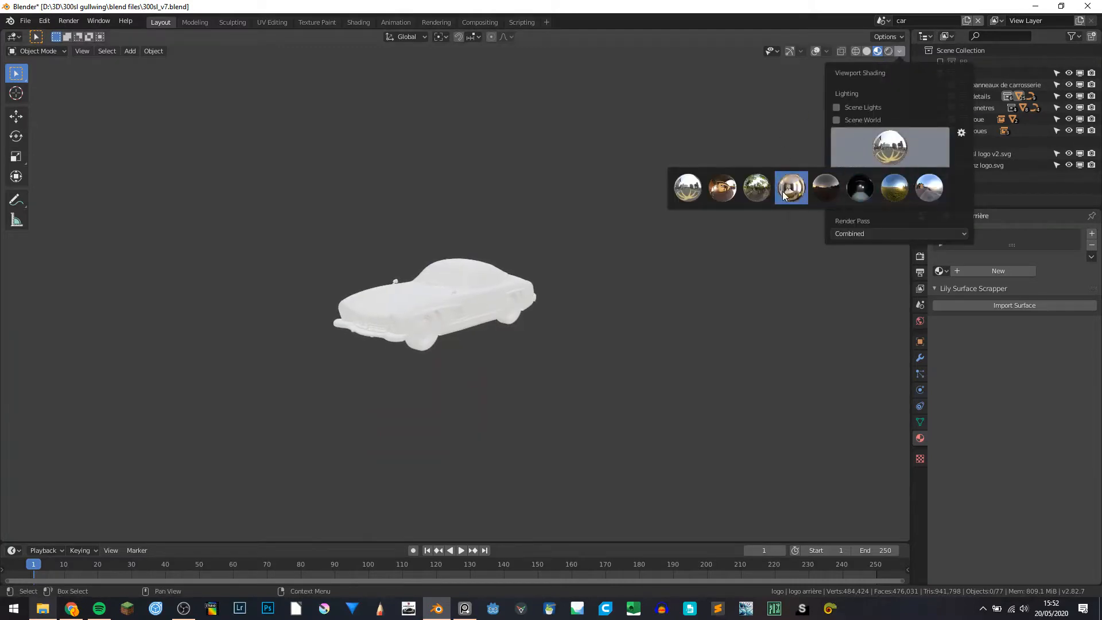
{"action": "left_click", "coordinate": [737, 187]}
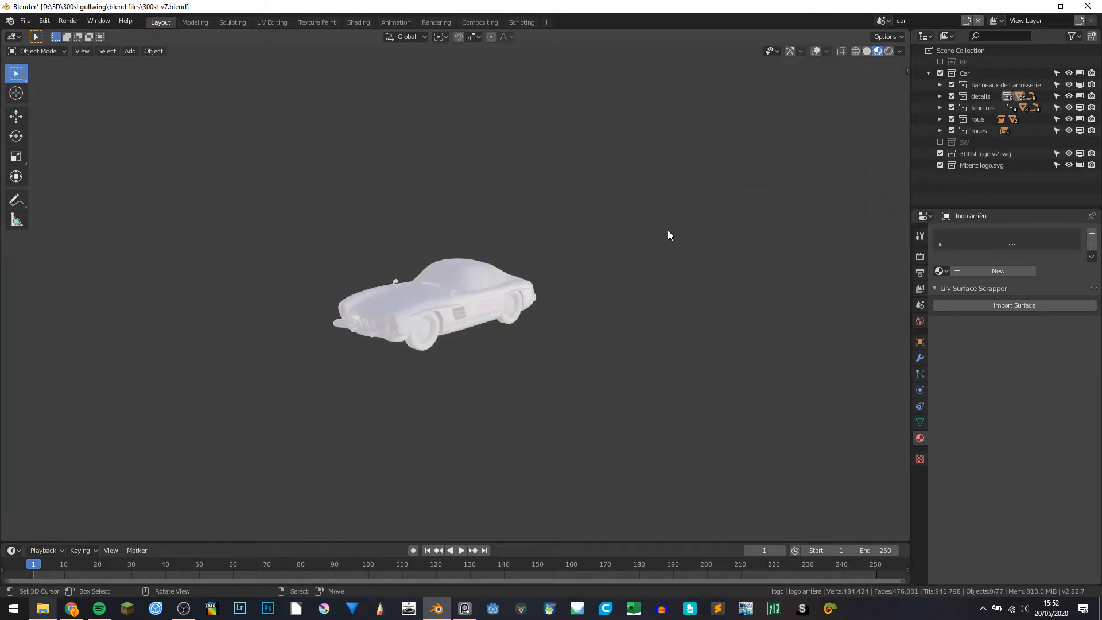
{"action": "middle_click_drag", "start_coordinate": [667, 229], "coordinate": [481, 297]}
Light the material preview with the fourth built-in HDRI, the bright interior, and save the file.
{"action": "left_click", "coordinate": [899, 50]}
{"action": "left_click", "coordinate": [877, 145]}
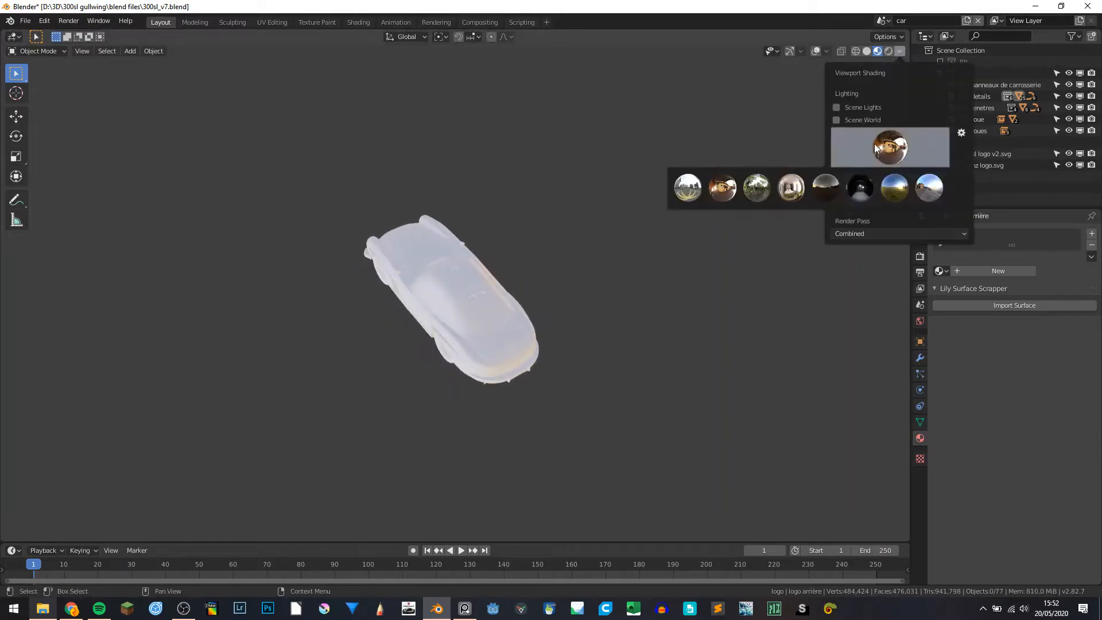
{"action": "left_click", "coordinate": [781, 192]}
{"action": "middle_click_drag", "start_coordinate": [436, 289], "coordinate": [524, 259]}
{"action": "middle_click_drag", "start_coordinate": [369, 249], "coordinate": [391, 267]}
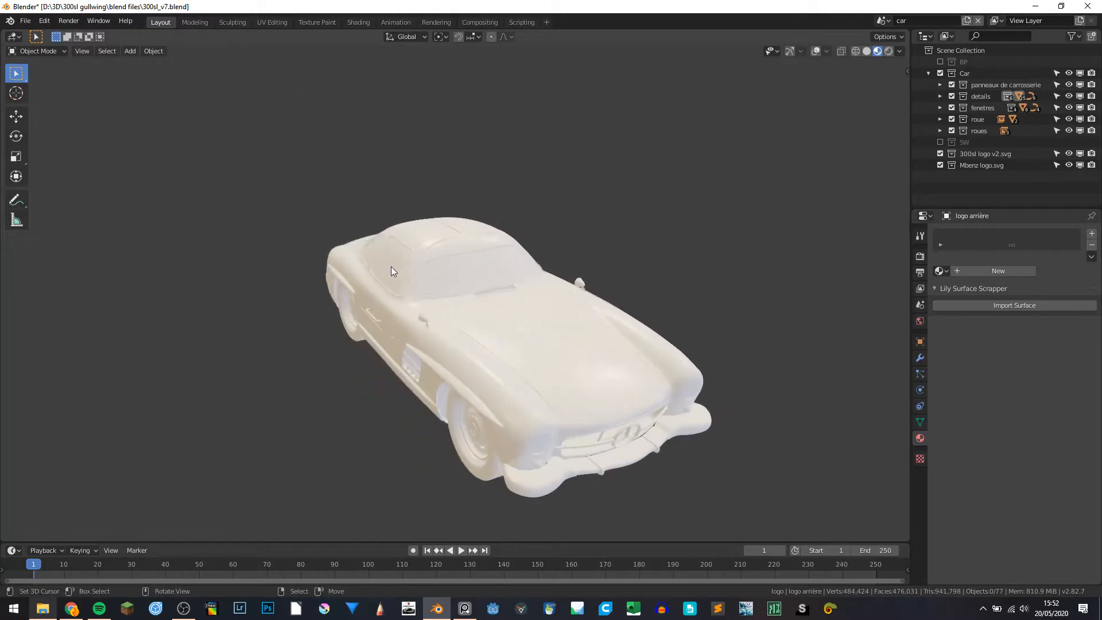
{"action": "key", "text": "ctrl+s"}
{"action": "middle_click_drag", "start_coordinate": [560, 319], "coordinate": [415, 307]}
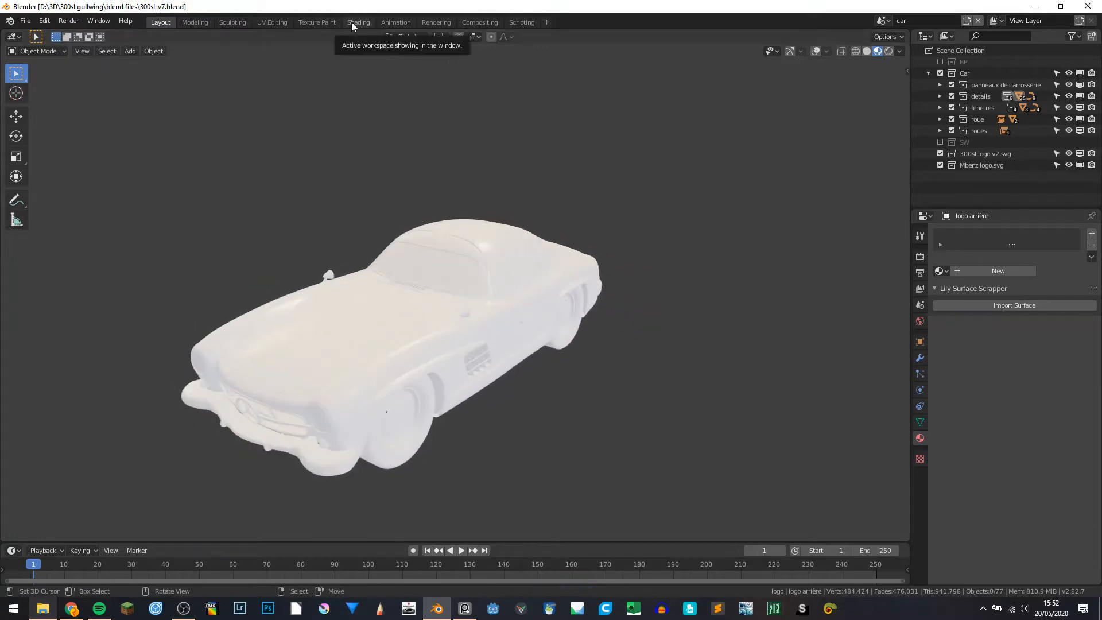
Switch to the Shading workspace, select the carrosserie body panel and check the list of existing materials.
{"action": "left_click", "coordinate": [353, 22]}
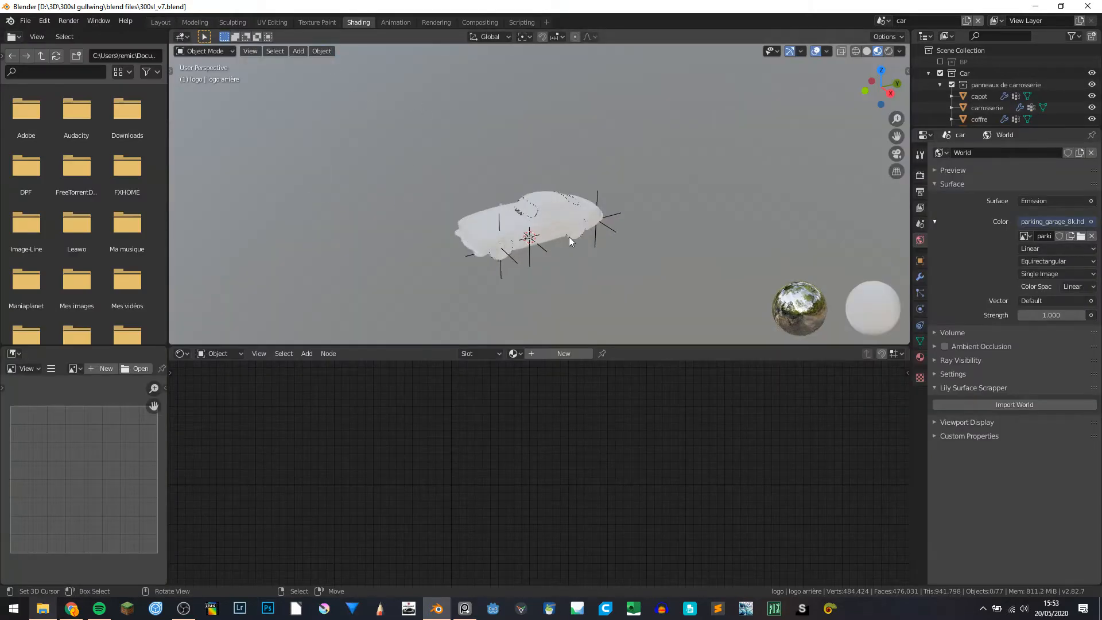
{"action": "scroll", "coordinate": [570, 236], "scroll_direction": "up", "scroll_amount": 5}
{"action": "left_click", "coordinate": [529, 278]}
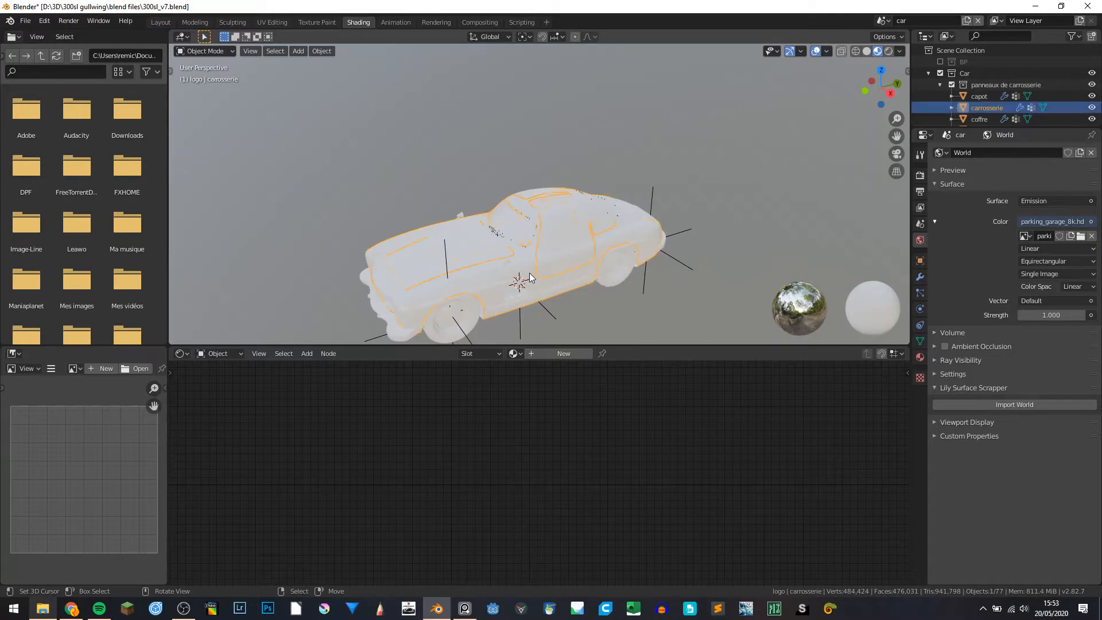
{"action": "left_click", "coordinate": [514, 353]}
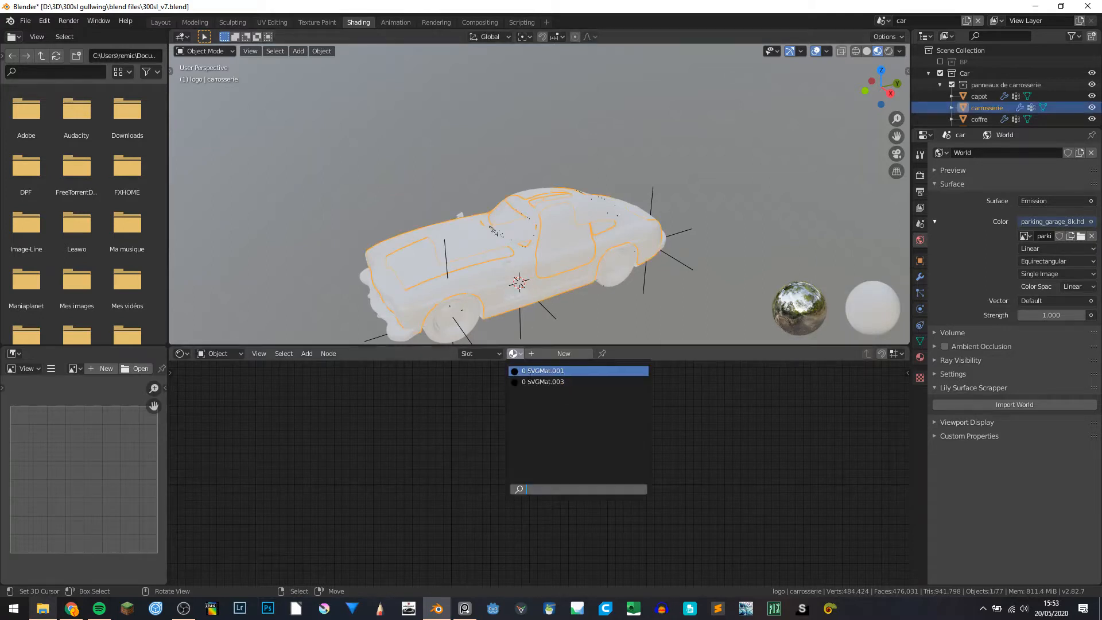
{"action": "left_click", "coordinate": [514, 353]}
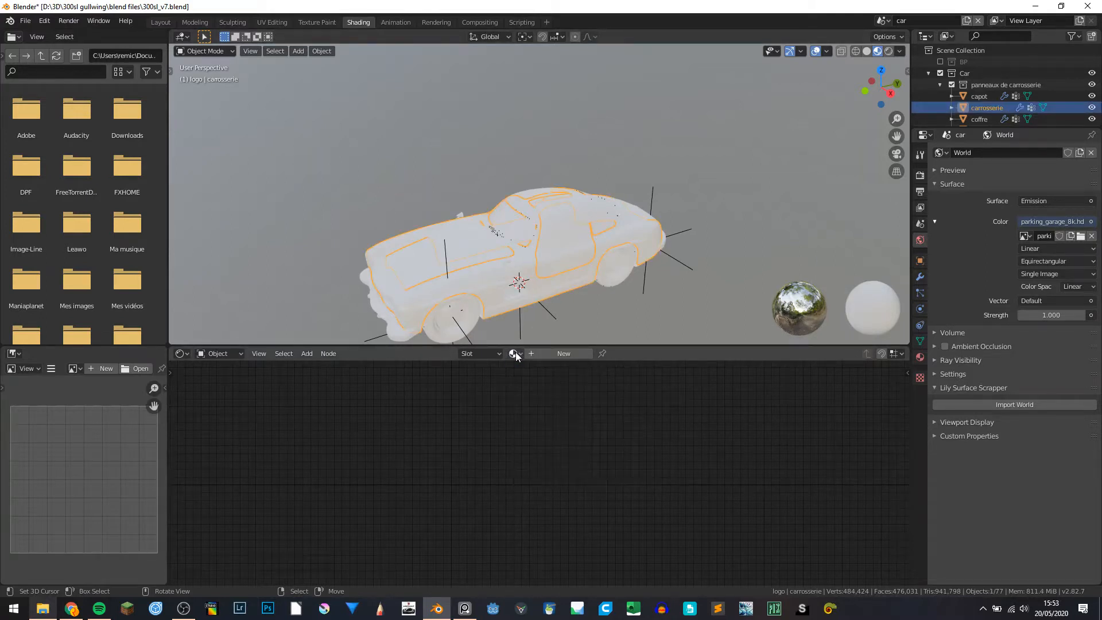
Delete the SVGMat.001 and SVGMat.003 materials from the file's data using the outliner's Blender File display.
{"action": "left_click", "coordinate": [946, 36]}
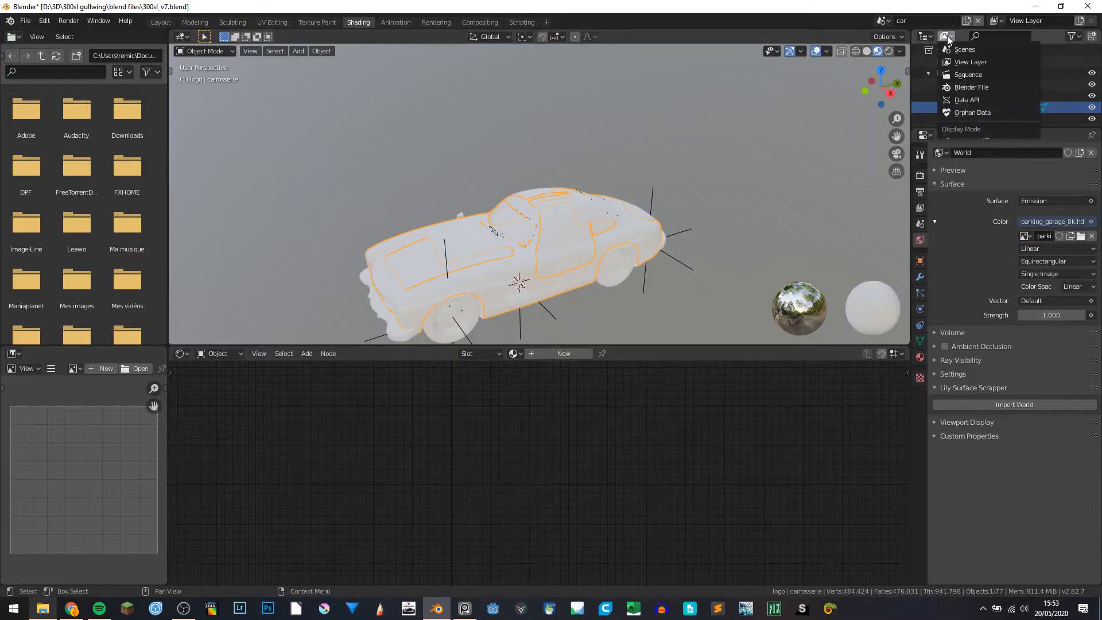
{"action": "left_click", "coordinate": [980, 87]}
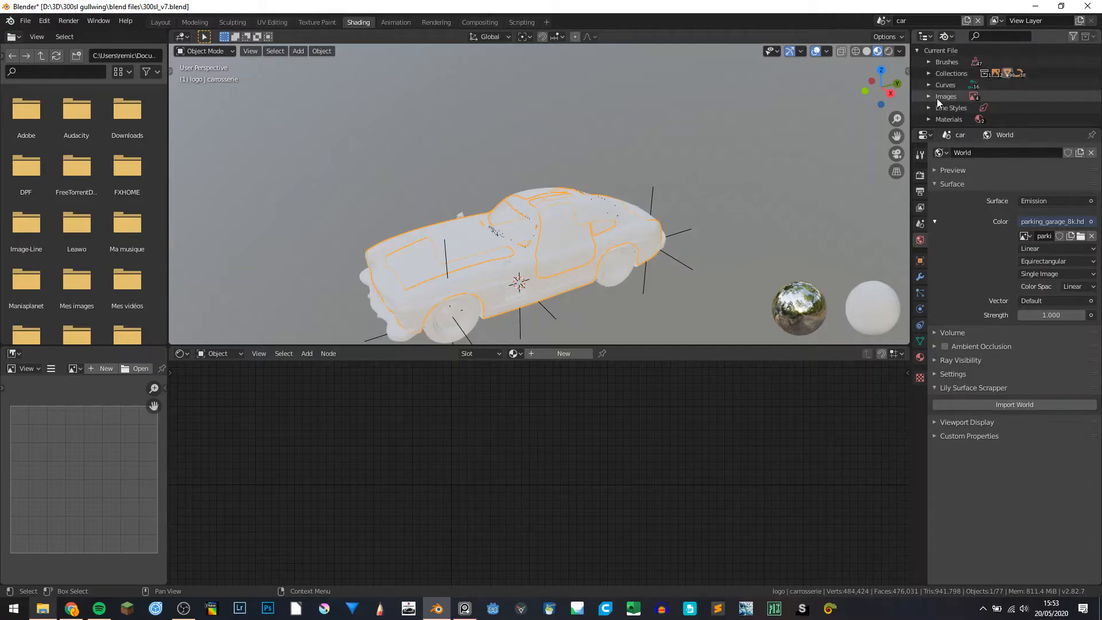
{"action": "left_click", "coordinate": [930, 118]}
{"action": "scroll", "coordinate": [979, 88], "scroll_direction": "down", "scroll_amount": 2}
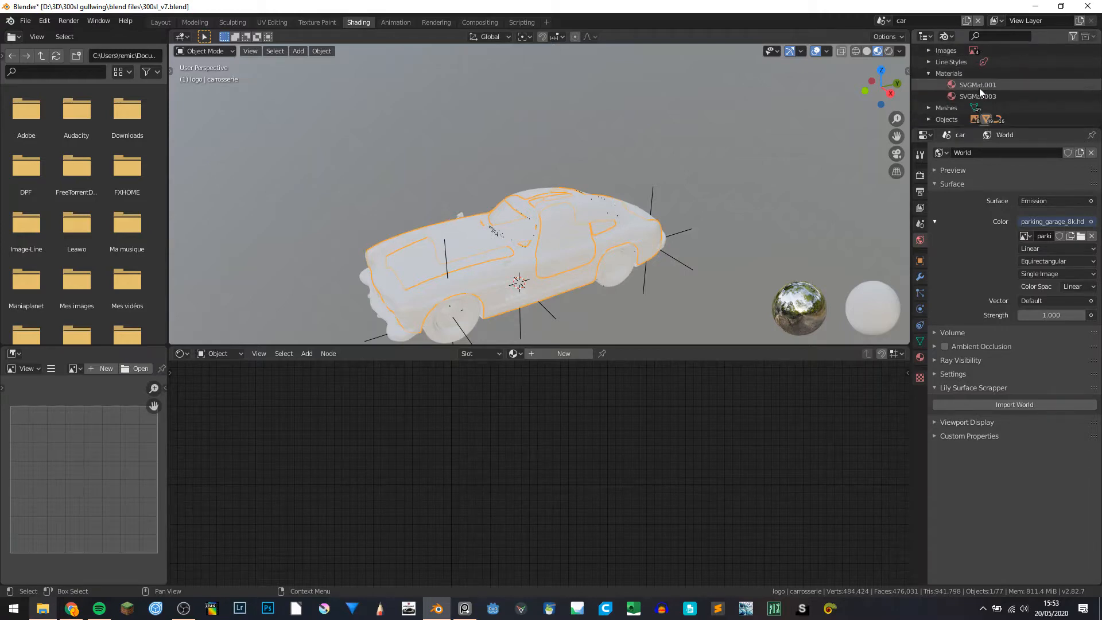
{"action": "left_click", "coordinate": [979, 88]}
{"action": "right_click", "coordinate": [984, 95]}
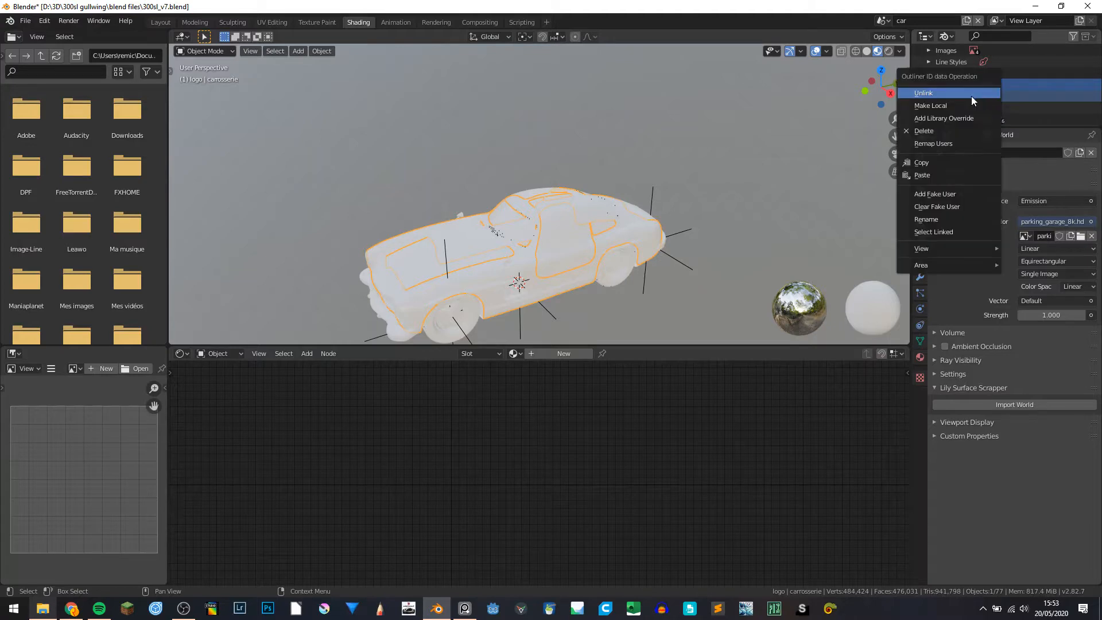
{"action": "left_click", "coordinate": [932, 129]}
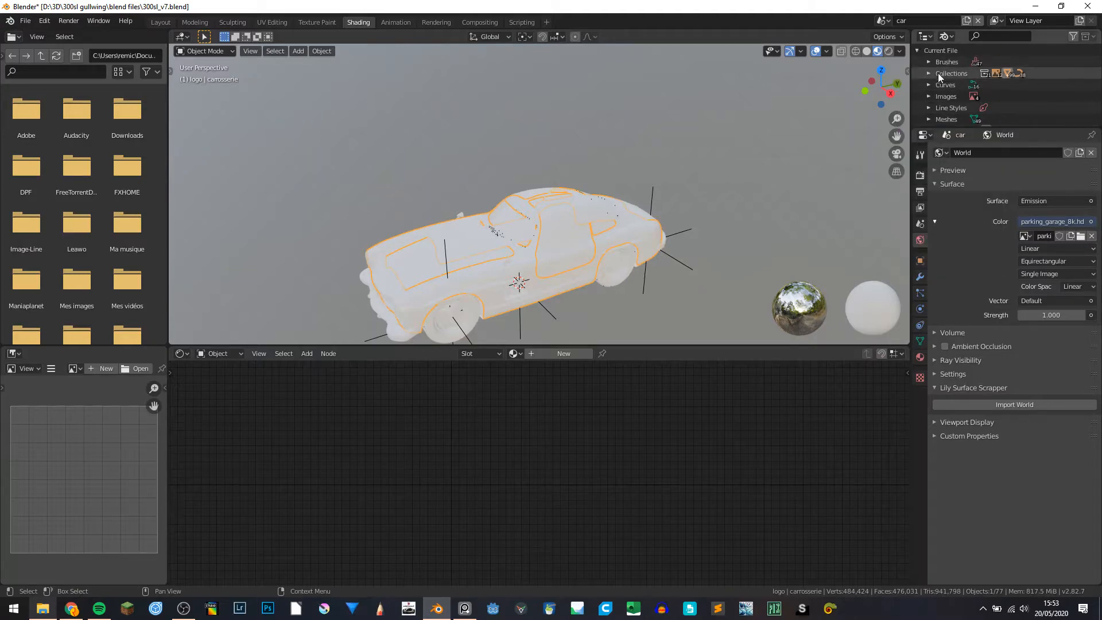
{"action": "scroll", "coordinate": [941, 72], "scroll_direction": "up", "scroll_amount": 3}
Return the outliner to the View Layer display and save the file.
{"action": "left_click", "coordinate": [947, 37]}
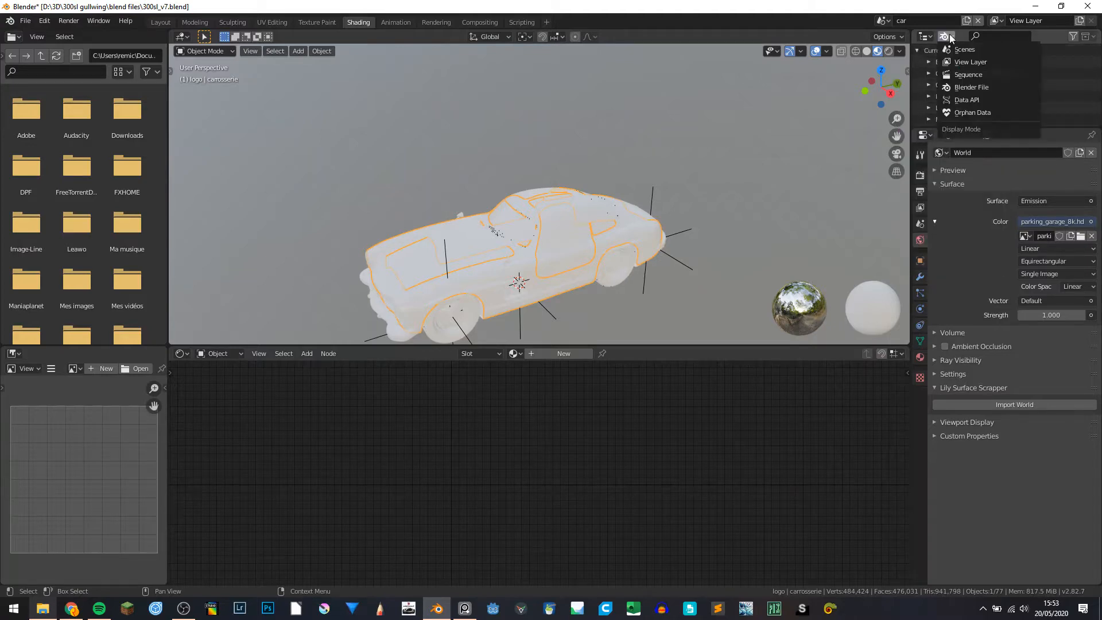
{"action": "left_click", "coordinate": [984, 60]}
{"action": "middle_click_drag", "start_coordinate": [549, 202], "coordinate": [548, 221]}
{"action": "right_click", "coordinate": [532, 260]}
{"action": "scroll", "coordinate": [607, 273], "scroll_direction": "up", "scroll_amount": 4}
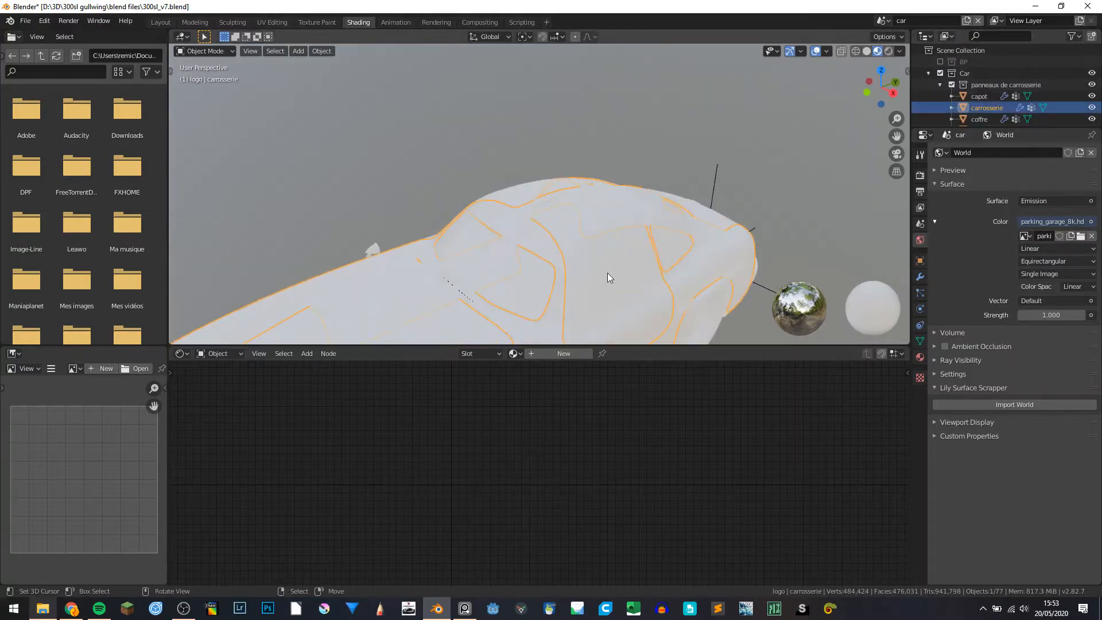
{"action": "middle_click_drag", "start_coordinate": [608, 274], "coordinate": [621, 191], "text": "shift"}
{"action": "key", "text": "ctrl+s"}
{"action": "scroll", "coordinate": [619, 198], "scroll_direction": "down", "scroll_amount": 4}
{"action": "middle_click_drag", "start_coordinate": [594, 241], "coordinate": [551, 242]}
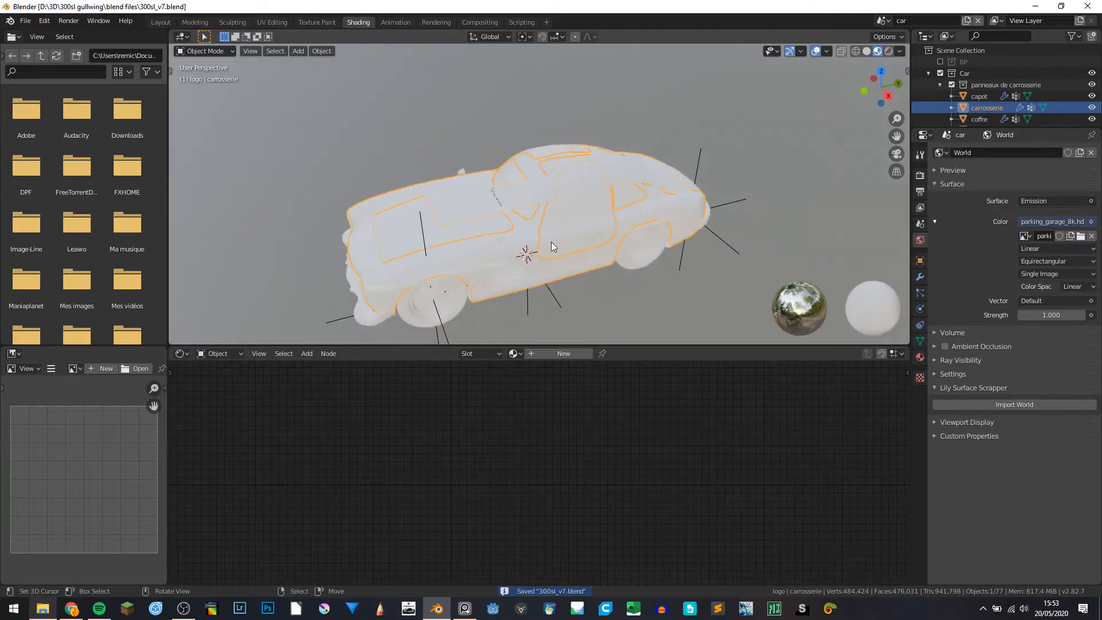
{"action": "right_click", "coordinate": [501, 229]}
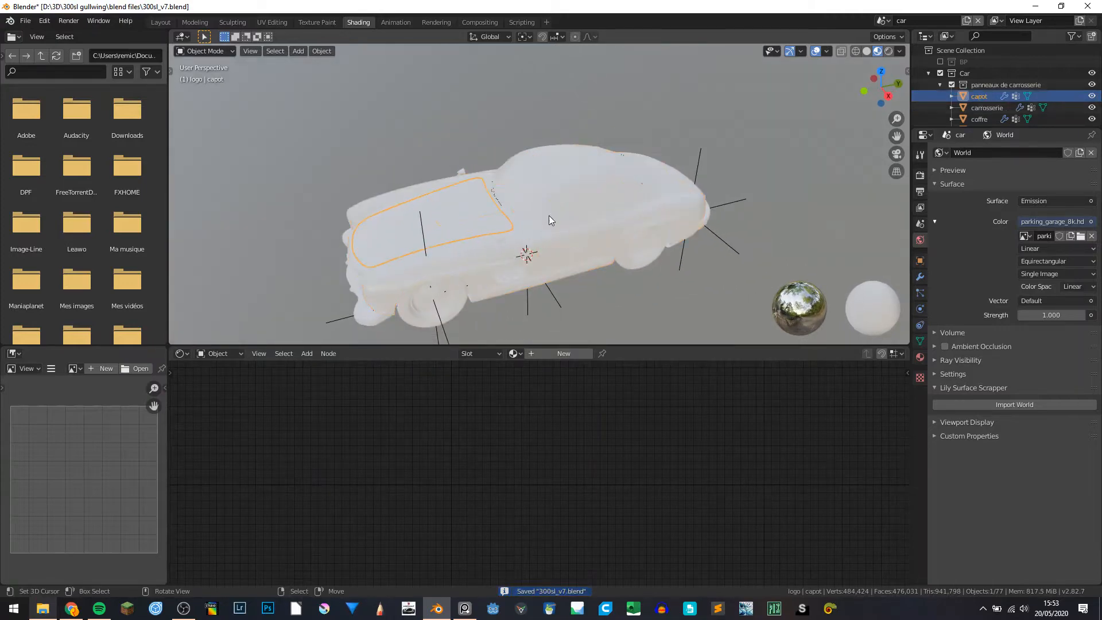
{"action": "right_click", "coordinate": [526, 234]}
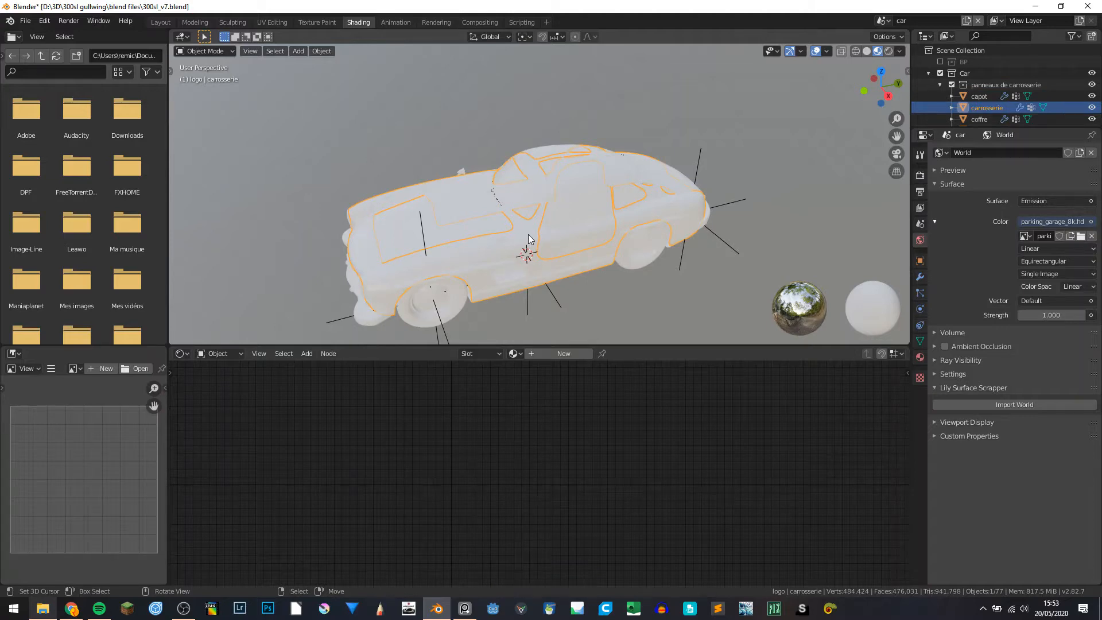
{"action": "middle_click_drag", "start_coordinate": [528, 234], "coordinate": [550, 209]}
{"action": "scroll", "coordinate": [548, 222], "scroll_direction": "up", "scroll_amount": 3}
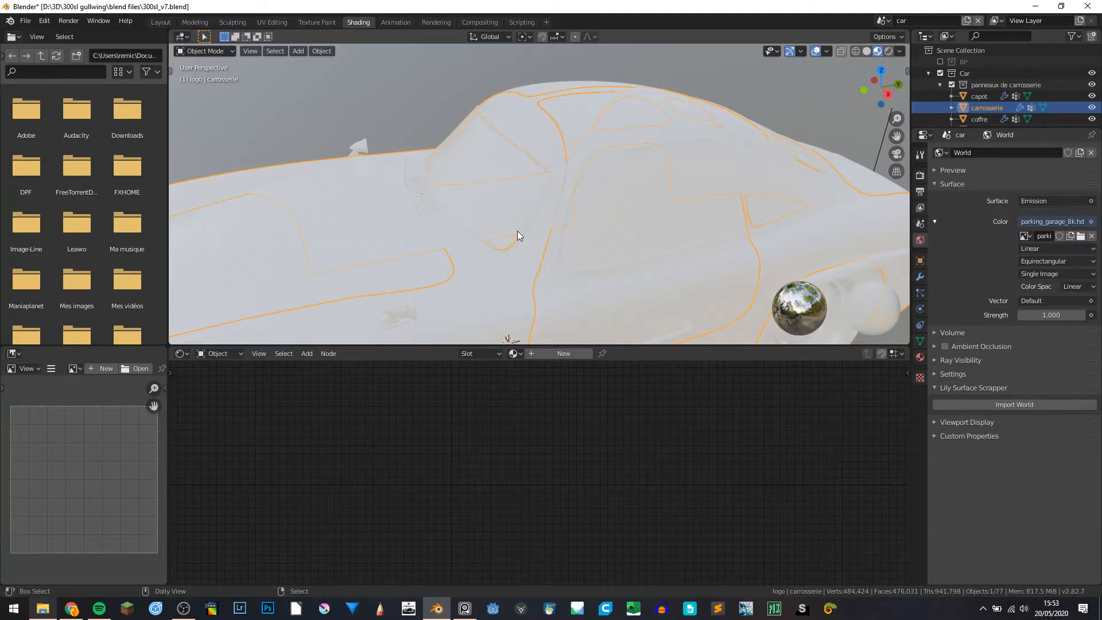
Save the project as a new version named 300sl_v8.blend.
{"action": "key", "text": "ctrl+shift+s"}
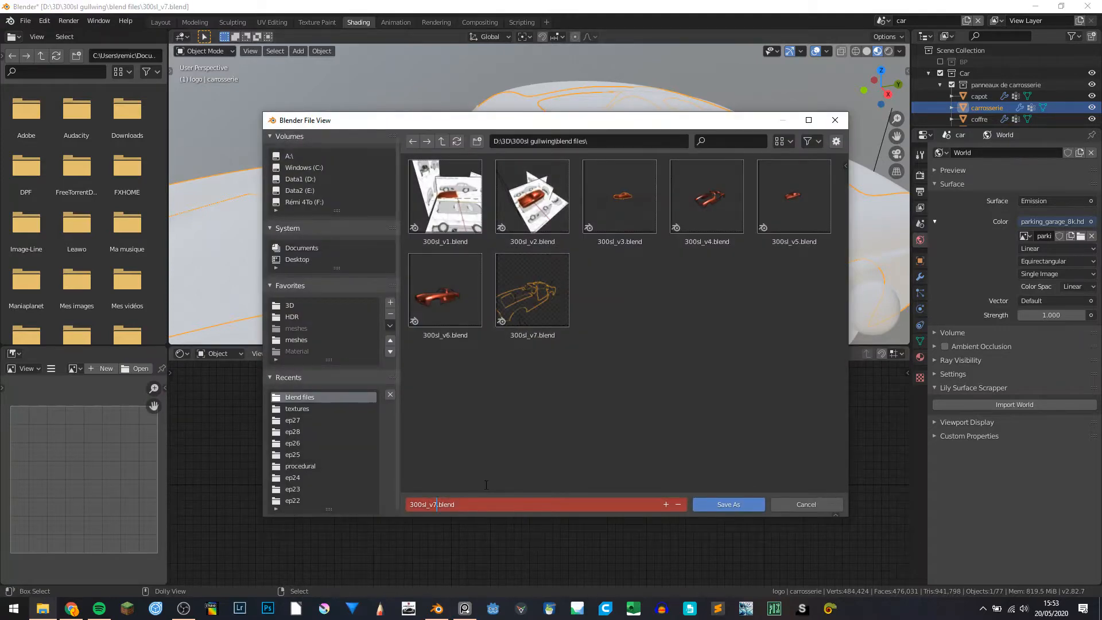
{"action": "key", "text": "BackSpace"}
{"action": "type", "text": "8"}
{"action": "key", "text": "Return"}
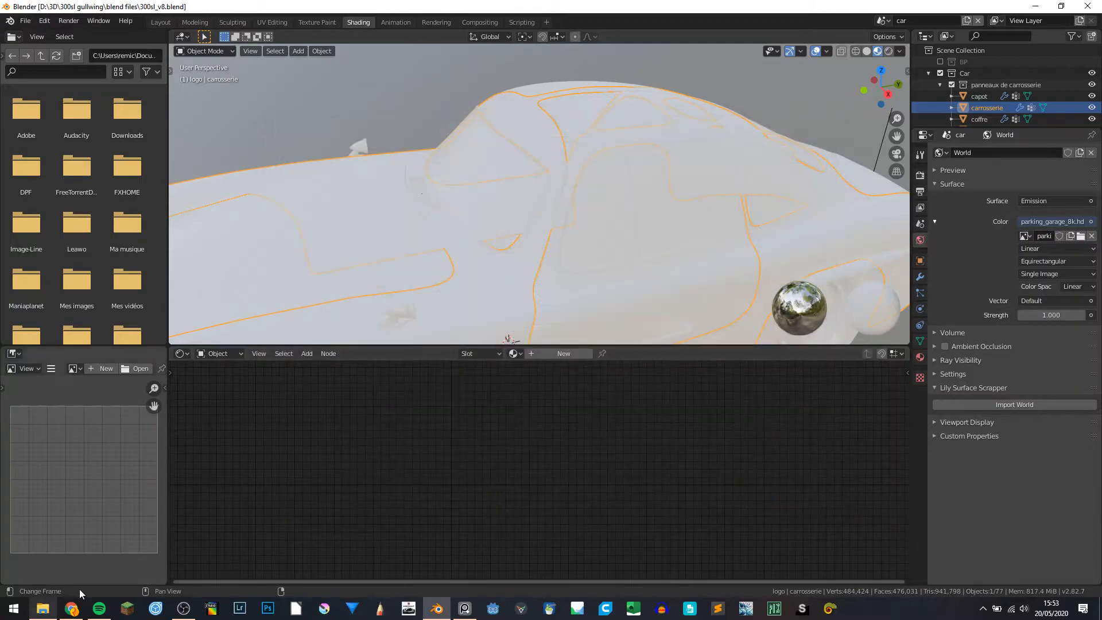
Open a reference image from the file explorer and return to the car model in Blender.
{"action": "left_click", "coordinate": [41, 606]}
{"action": "left_click_drag", "start_coordinate": [437, 6], "coordinate": [0, 0]}
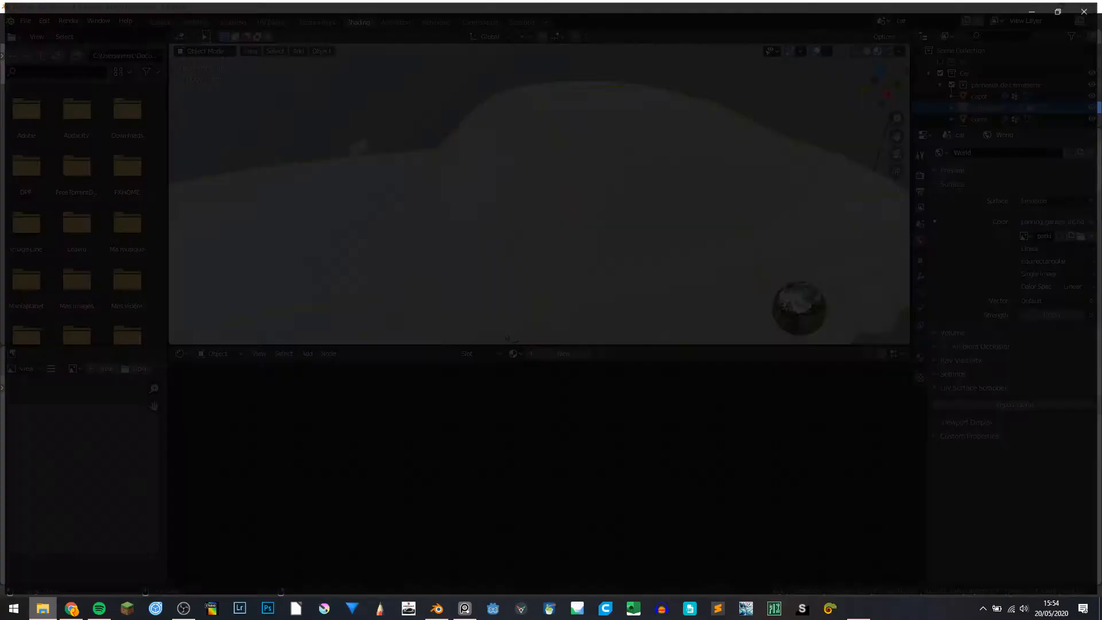
{"action": "left_click_drag", "start_coordinate": [517, 6], "coordinate": [0, 287]}
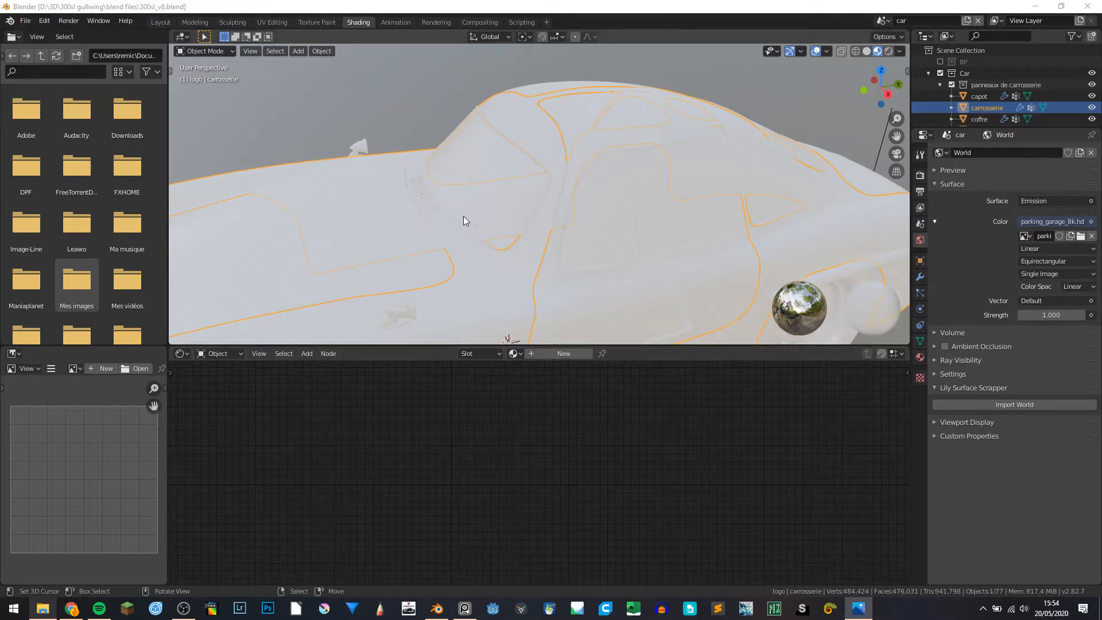
{"action": "scroll", "coordinate": [462, 217], "scroll_direction": "down", "scroll_amount": 3}
{"action": "middle_click_drag", "start_coordinate": [462, 217], "coordinate": [491, 215]}
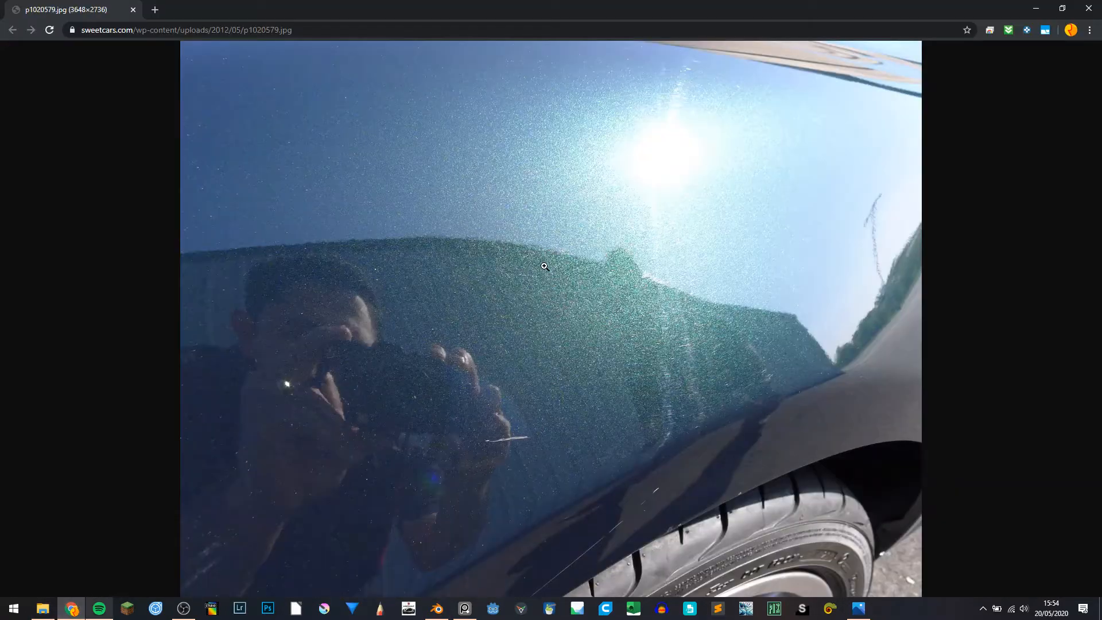
Examine the metallic flakes up close in the car paint photo p1020579.jpg in Chrome.
{"action": "left_click", "coordinate": [662, 268]}
{"action": "scroll", "coordinate": [515, 387], "scroll_direction": "down", "scroll_amount": 10}
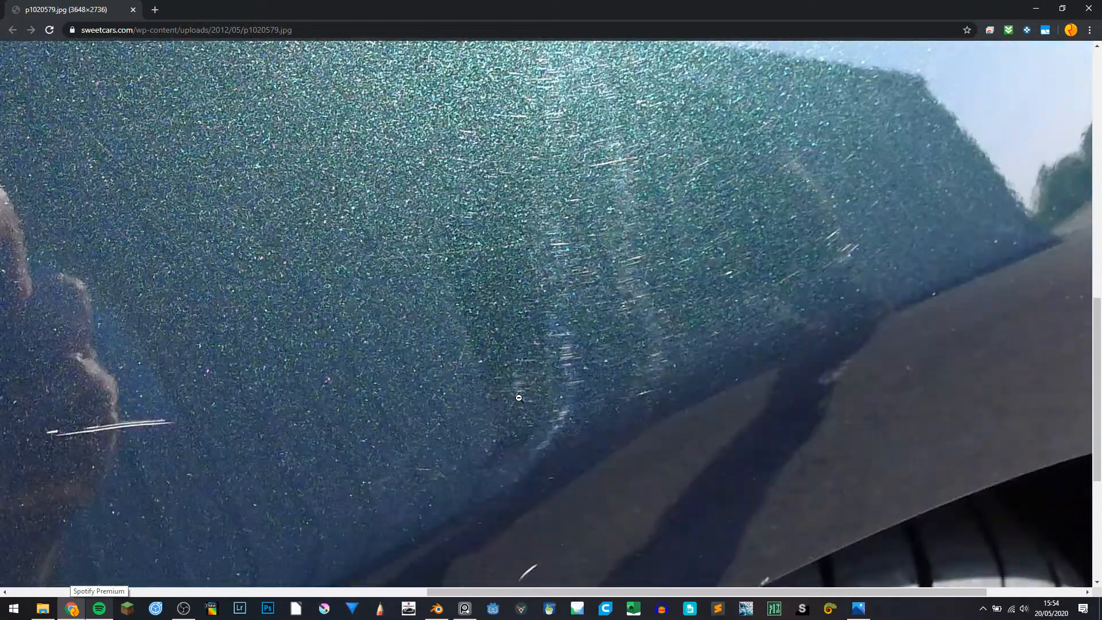
{"action": "left_click", "coordinate": [618, 329]}
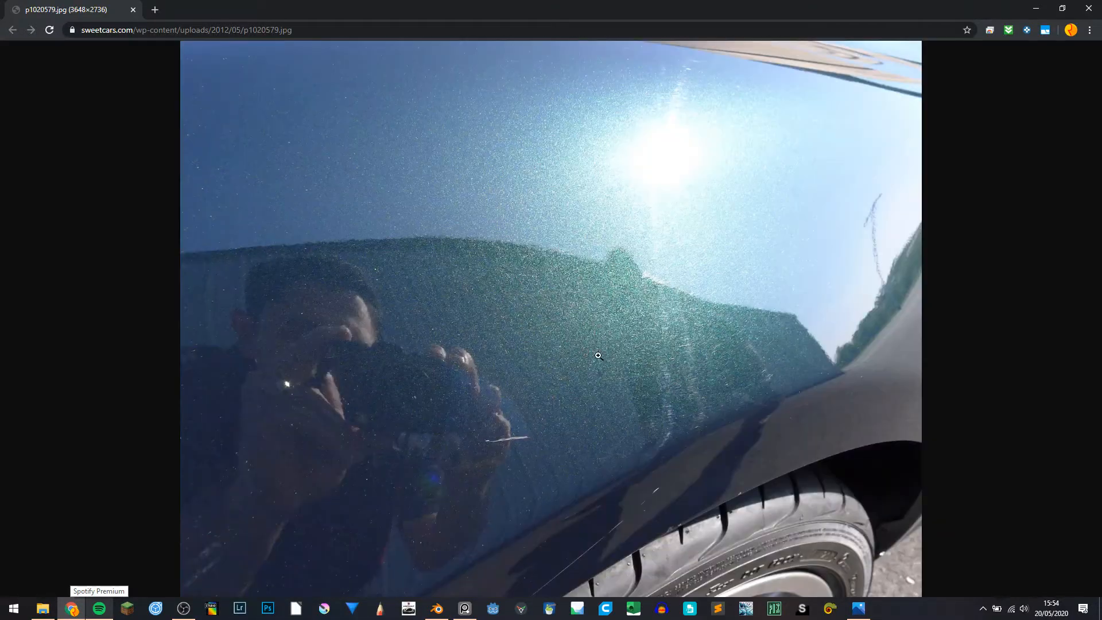
Inspect how the paint flakes scatter light around the sun highlight and across the dark reflections in the photo.
{"action": "scroll", "coordinate": [687, 381], "scroll_direction": "up", "scroll_amount": 5, "text": "ctrl"}
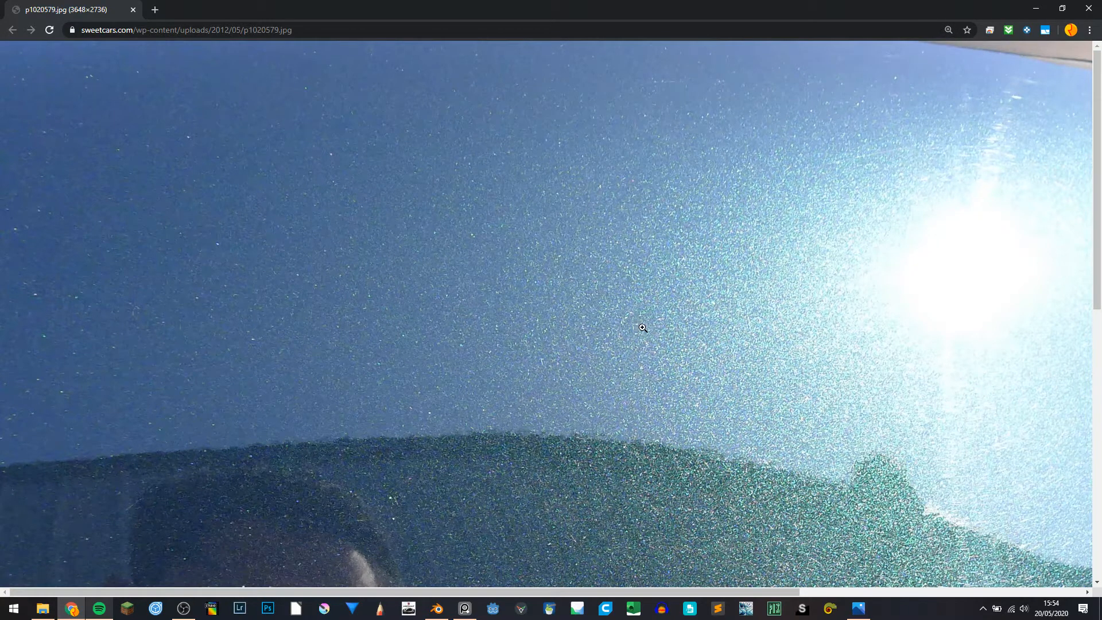
{"action": "middle_click_drag", "start_coordinate": [634, 338], "coordinate": [767, 391]}
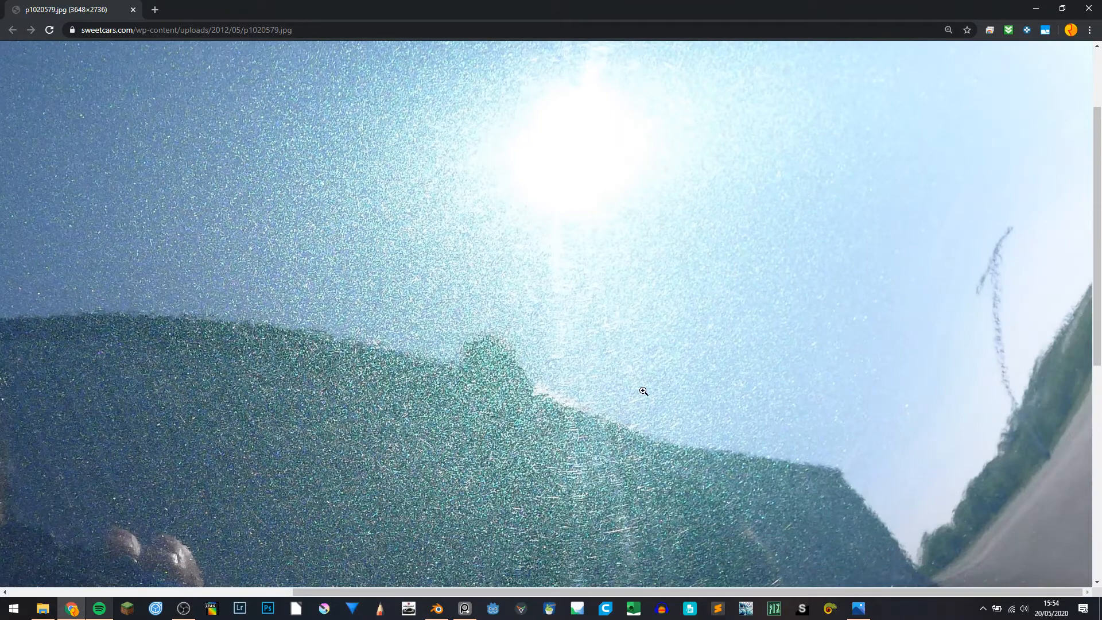
{"action": "scroll", "coordinate": [568, 327], "scroll_direction": "down", "scroll_amount": 3}
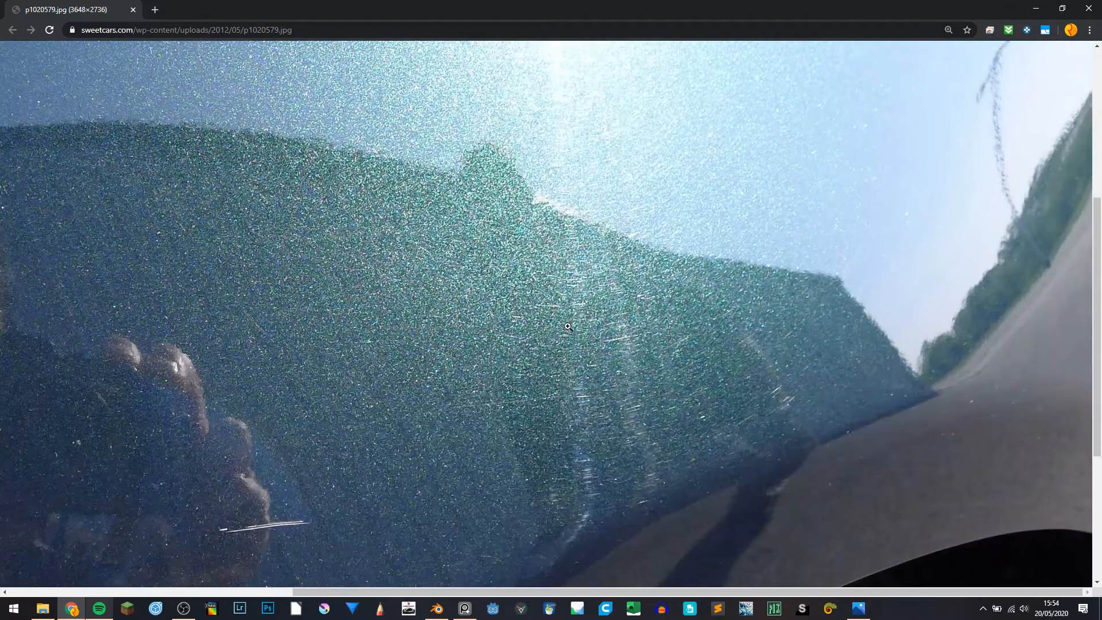
{"action": "scroll", "coordinate": [568, 327], "scroll_direction": "down", "scroll_amount": 3}
{"action": "scroll", "coordinate": [505, 263], "scroll_direction": "up", "scroll_amount": 8}
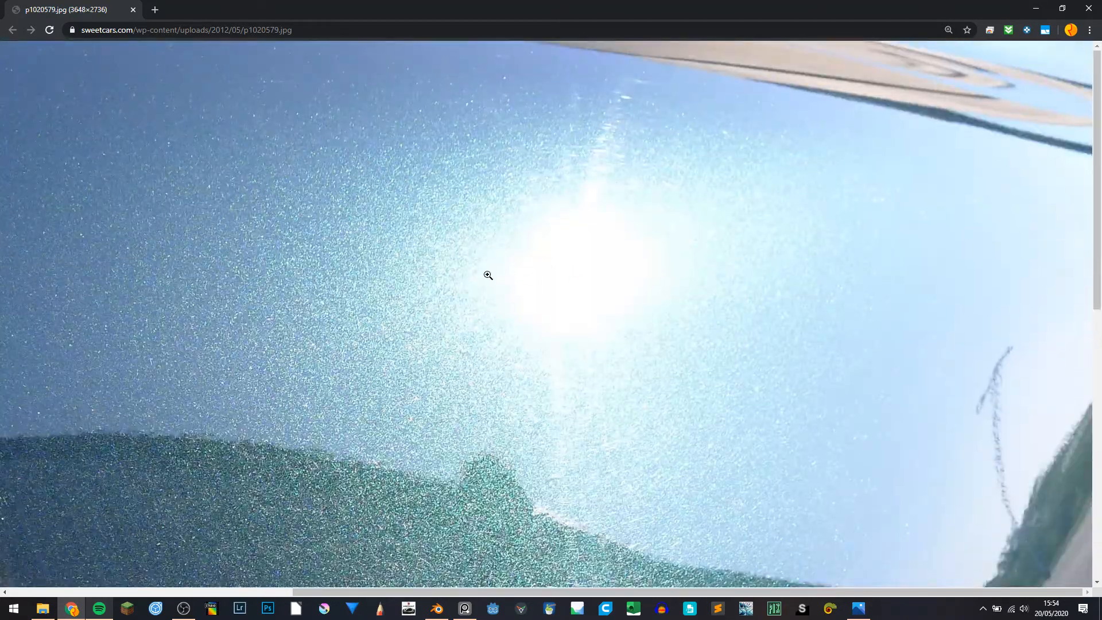
{"action": "scroll", "coordinate": [442, 291], "scroll_direction": "down", "scroll_amount": 3, "text": "ctrl"}
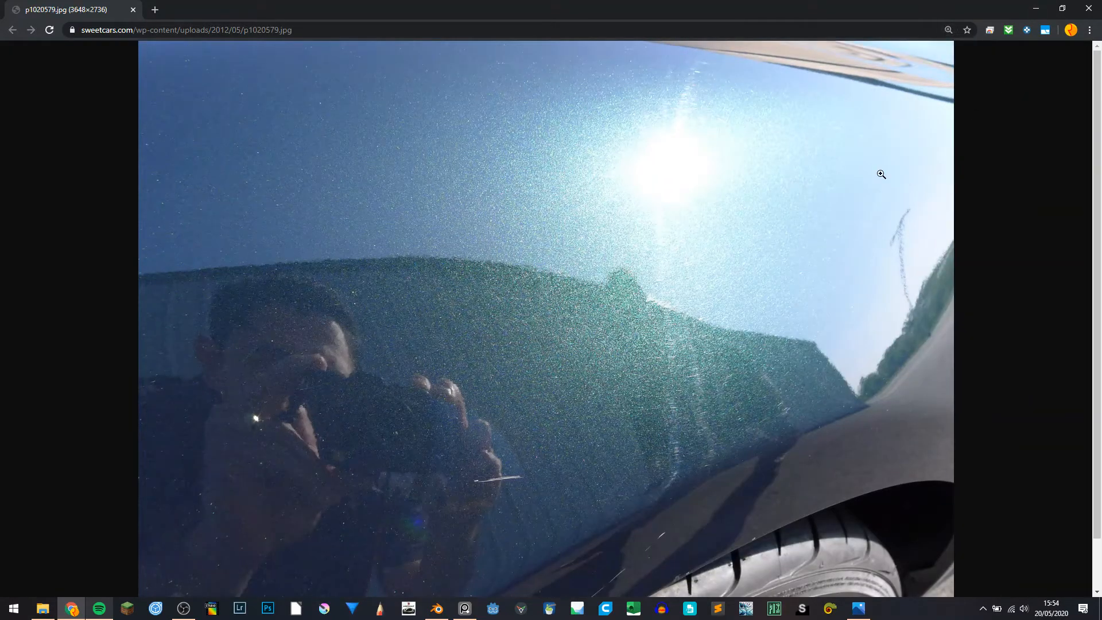
Switch back to Blender and create a new material named peinture on the carrosserie object.
{"action": "left_click", "coordinate": [1036, 8]}
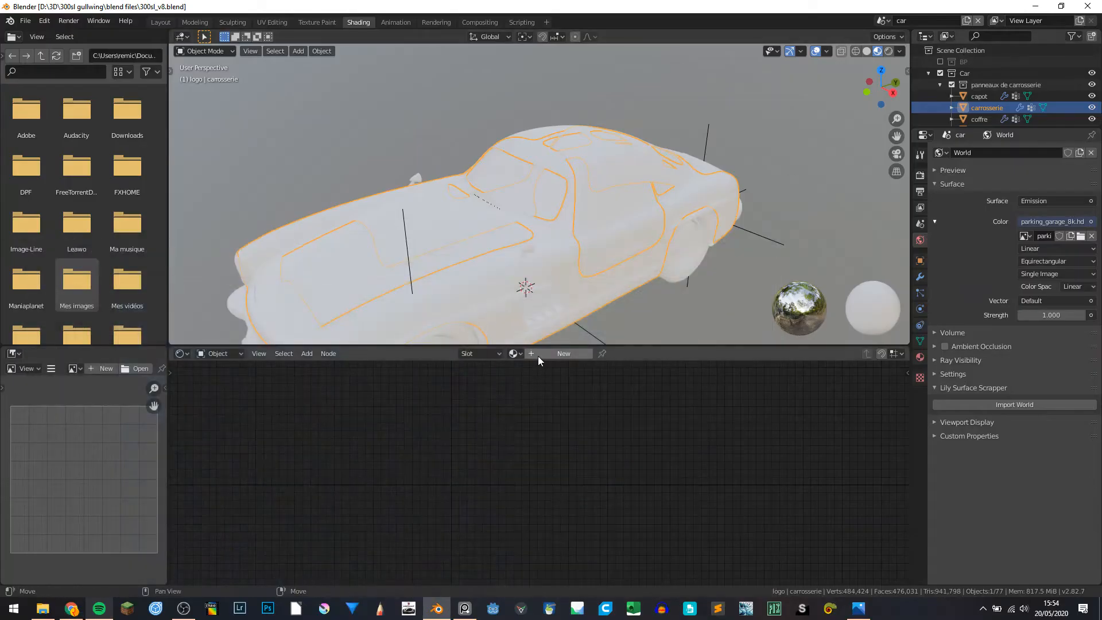
{"action": "left_click", "coordinate": [535, 354]}
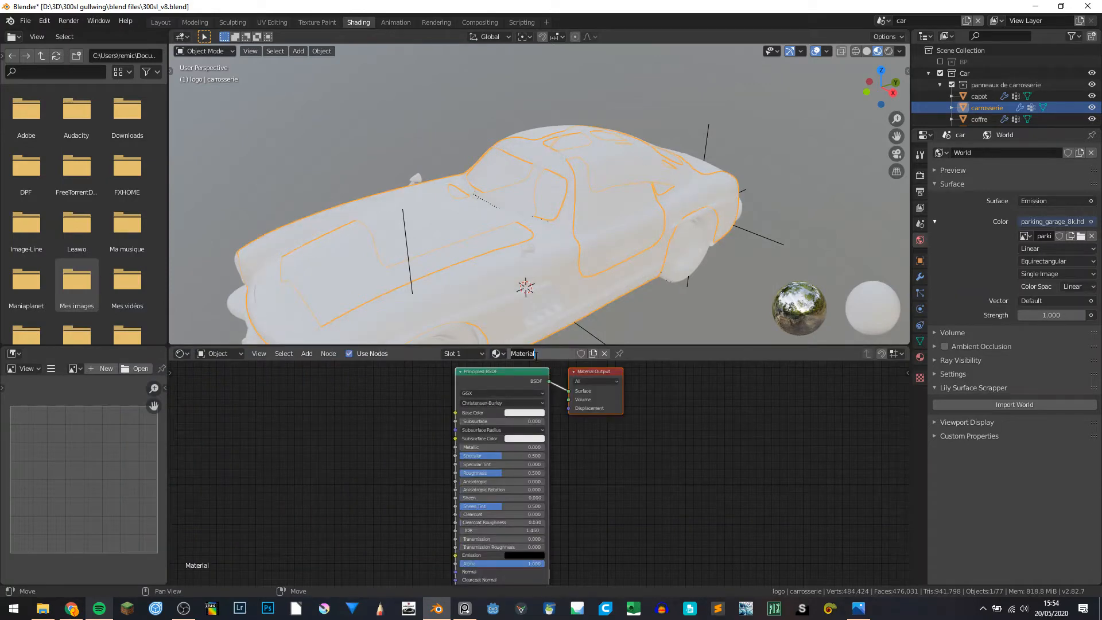
{"action": "type", "text": "pa"}
{"action": "key", "text": "Return"}
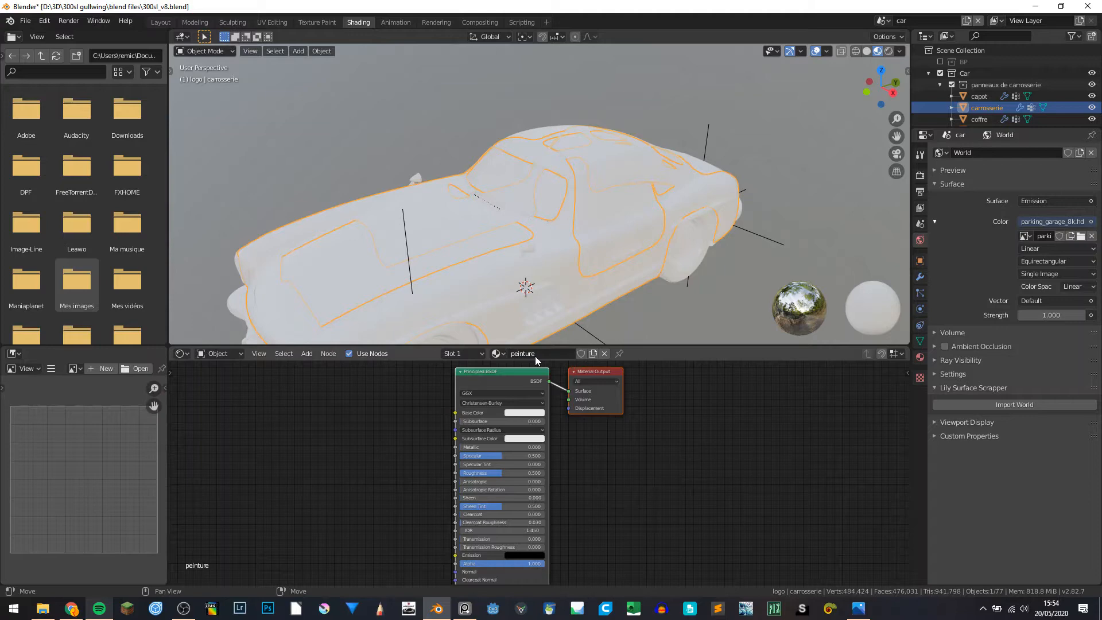
Look over the parameters of the Principled BSDF node in the peinture material.
{"action": "left_click", "coordinate": [490, 382]}
{"action": "middle_click_drag", "start_coordinate": [475, 365], "coordinate": [549, 361]}
{"action": "scroll", "coordinate": [553, 421], "scroll_direction": "up", "scroll_amount": 4}
{"action": "middle_click_drag", "start_coordinate": [538, 430], "coordinate": [496, 488]}
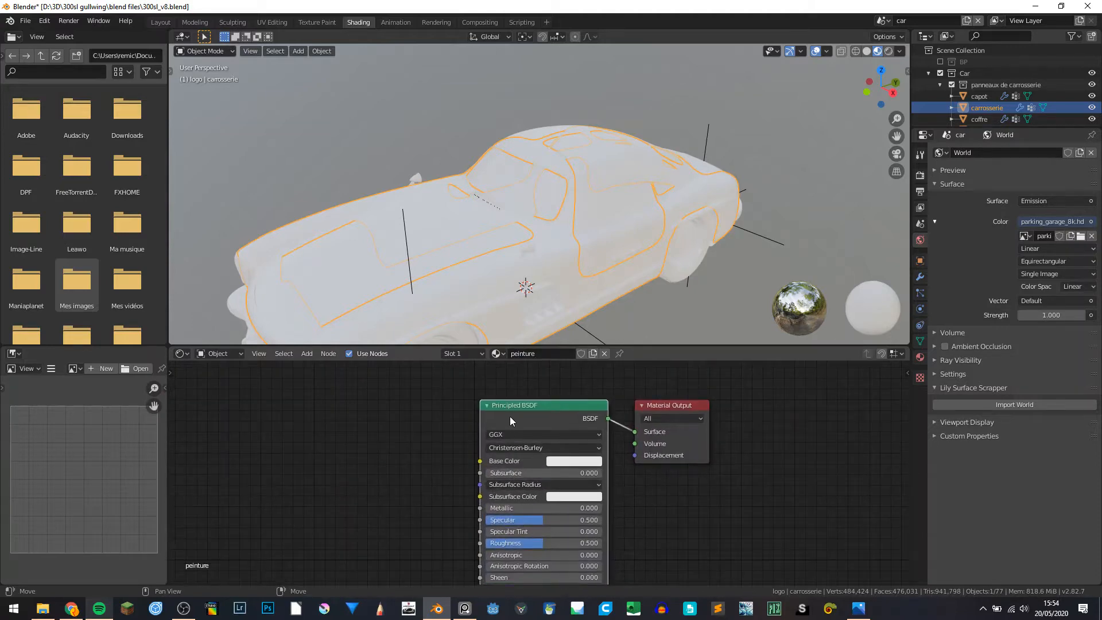
{"action": "middle_click_drag", "start_coordinate": [488, 492], "coordinate": [517, 430]}
{"action": "scroll", "coordinate": [501, 460], "scroll_direction": "down", "scroll_amount": 4}
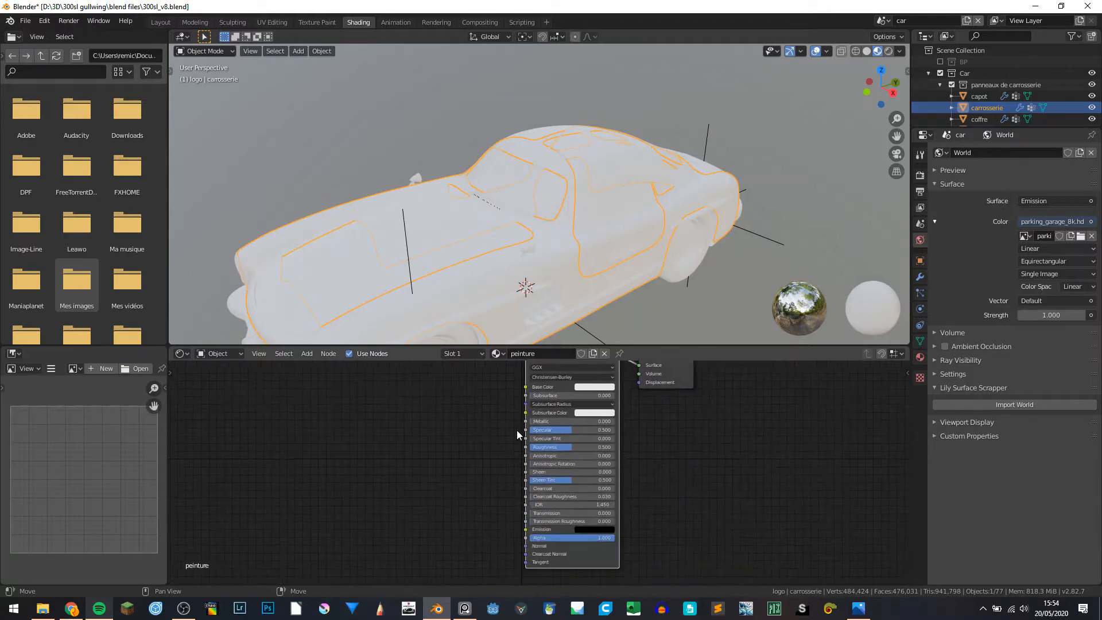
{"action": "mouse_move", "coordinate": [515, 523]}
{"action": "middle_mouse_down"}
{"action": "mouse_move", "coordinate": [515, 501]}
{"action": "mouse_move", "coordinate": [528, 500]}
{"action": "middle_mouse_up"}
{"action": "middle_click_drag", "start_coordinate": [534, 425], "coordinate": [519, 476]}
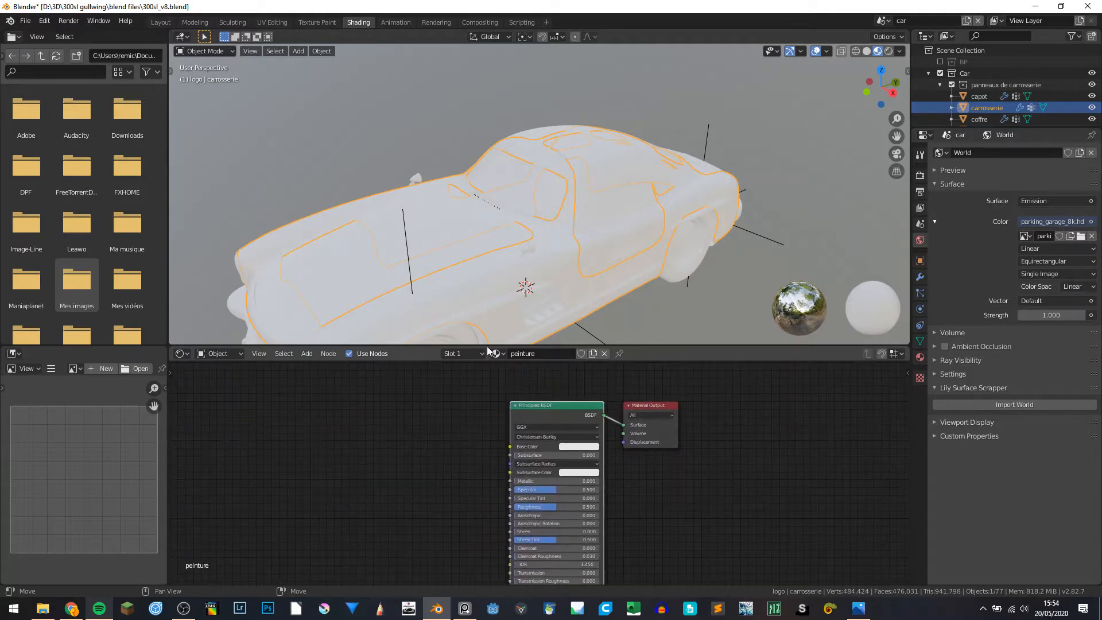
{"action": "middle_click_drag", "start_coordinate": [323, 502], "coordinate": [400, 494]}
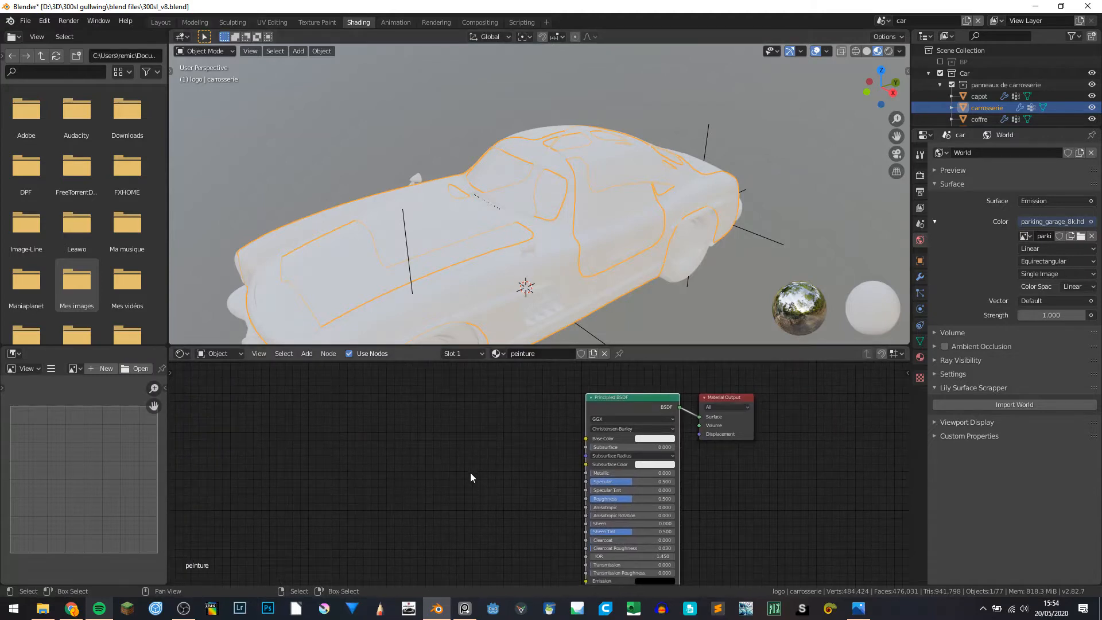
Add a Voronoi Texture node well before the Principled BSDF and preview its Distance output on the car body.
{"action": "scroll", "coordinate": [525, 267], "scroll_direction": "up", "scroll_amount": 4}
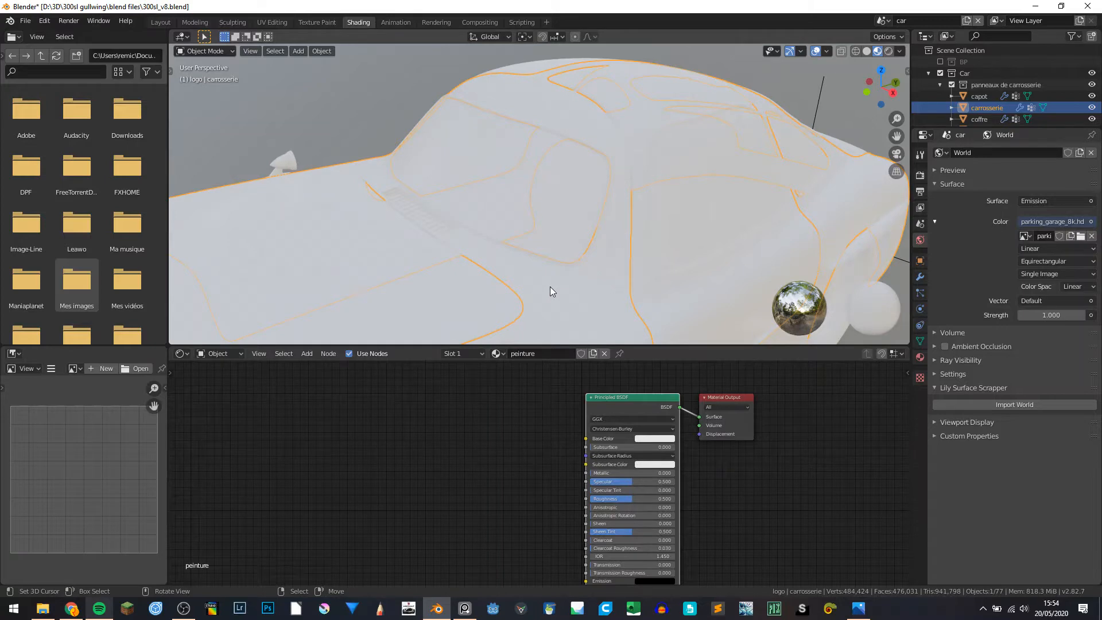
{"action": "key", "text": "shift+a"}
{"action": "left_click", "coordinate": [370, 422]}
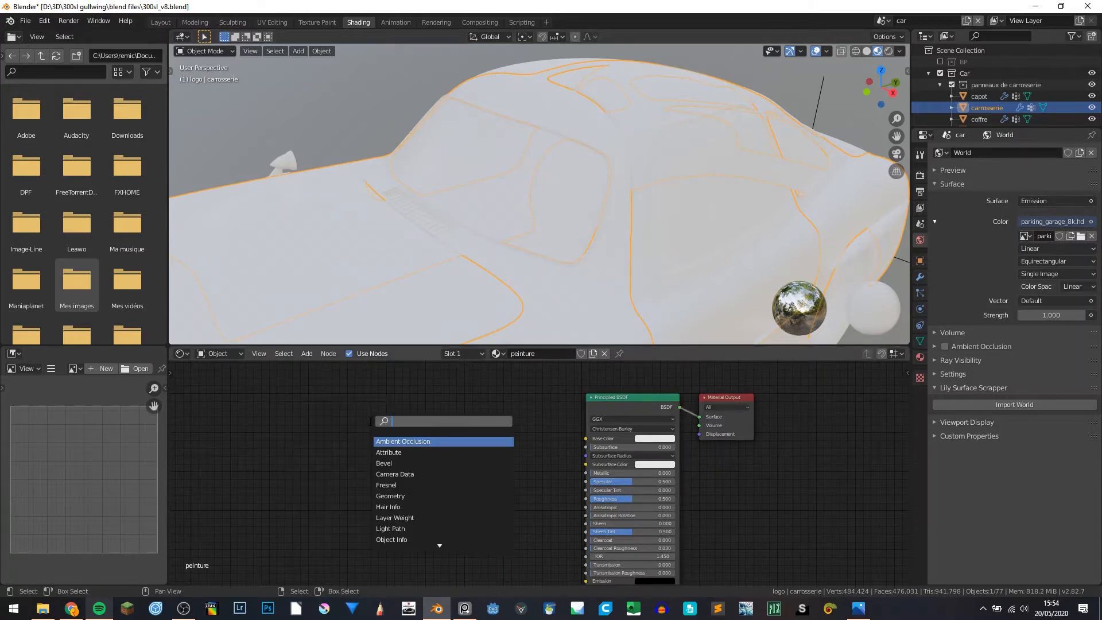
{"action": "type", "text": "vor"}
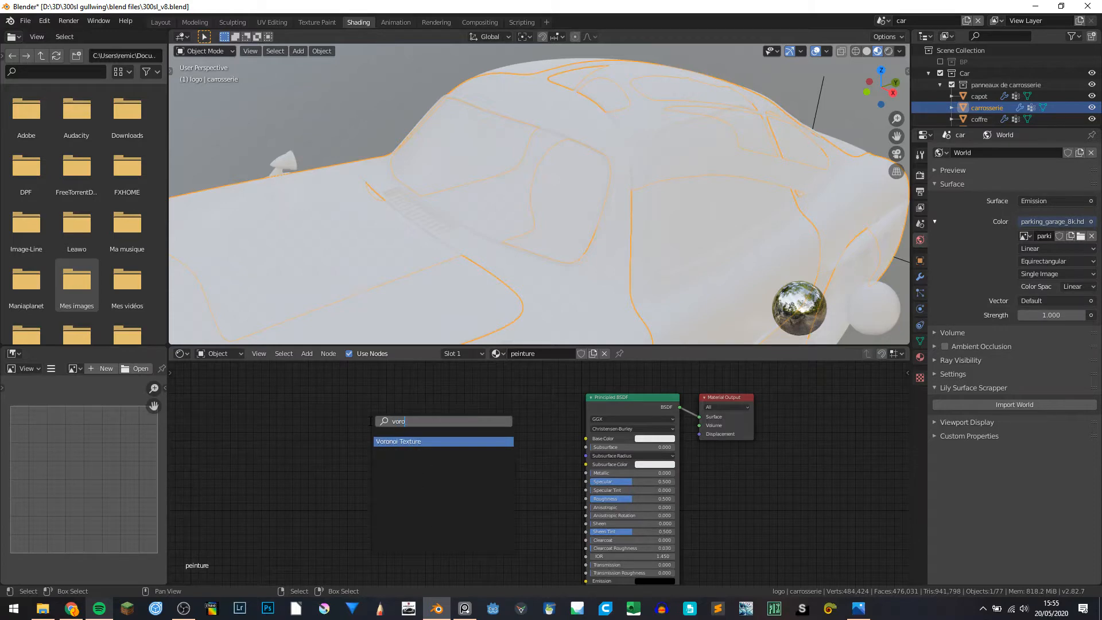
{"action": "type", "text": "o"}
{"action": "left_click", "coordinate": [488, 441]}
{"action": "left_click", "coordinate": [333, 392]}
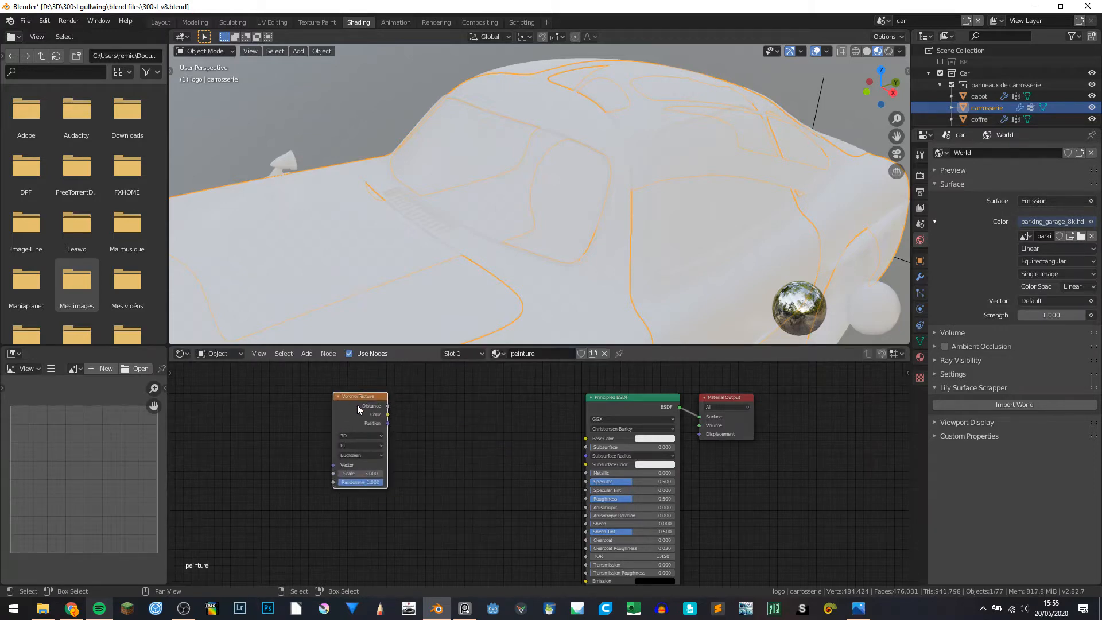
{"action": "left_click_drag", "start_coordinate": [357, 404], "coordinate": [292, 423]}
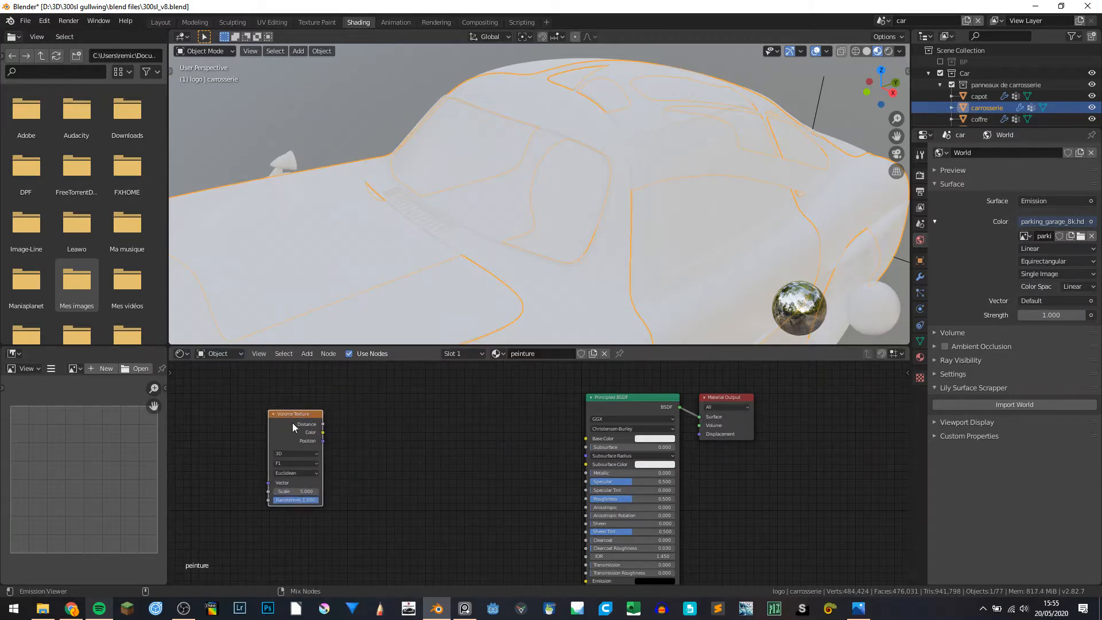
{"action": "left_click", "coordinate": [292, 423], "text": "ctrl+shift"}
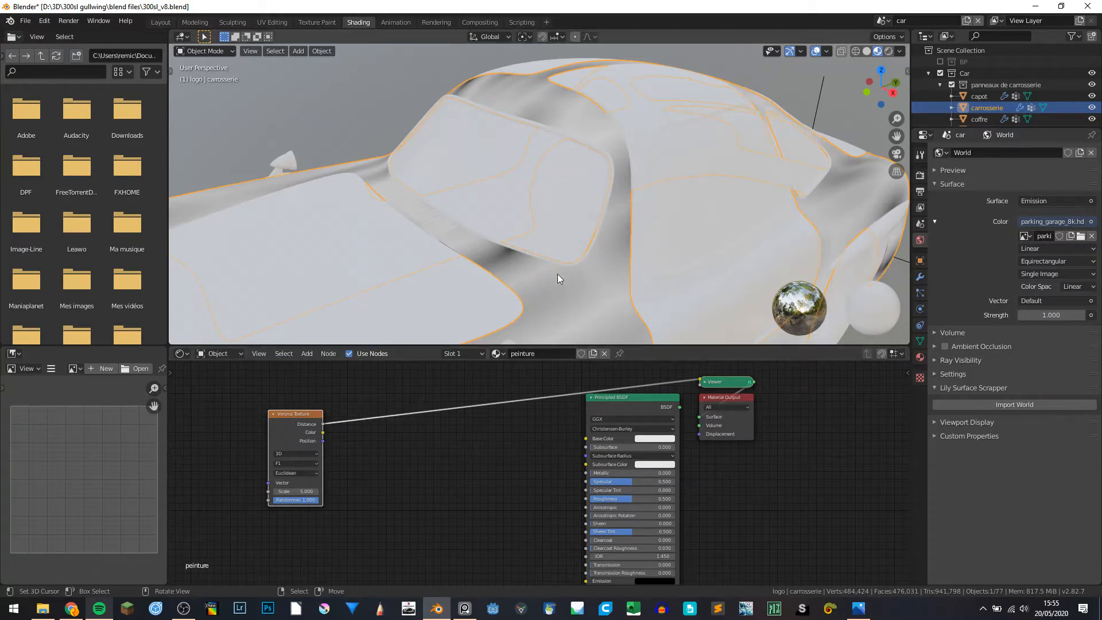
Isolate the carrosserie object in local view and hide the viewport overlays.
{"action": "middle_click_drag", "start_coordinate": [560, 275], "coordinate": [532, 251]}
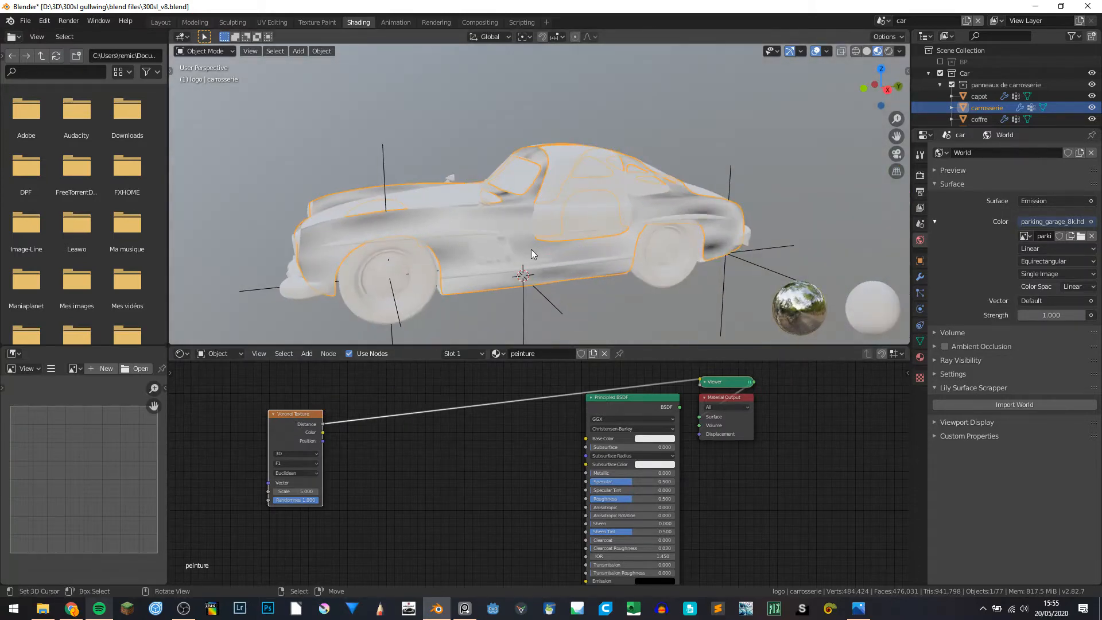
{"action": "key", "text": "KP_Divide"}
{"action": "middle_click_drag", "start_coordinate": [439, 181], "coordinate": [525, 221]}
{"action": "key", "text": "shift+alt+z"}
{"action": "scroll", "coordinate": [527, 241], "scroll_direction": "up", "scroll_amount": 5}
{"action": "middle_click_drag", "start_coordinate": [574, 232], "coordinate": [562, 240]}
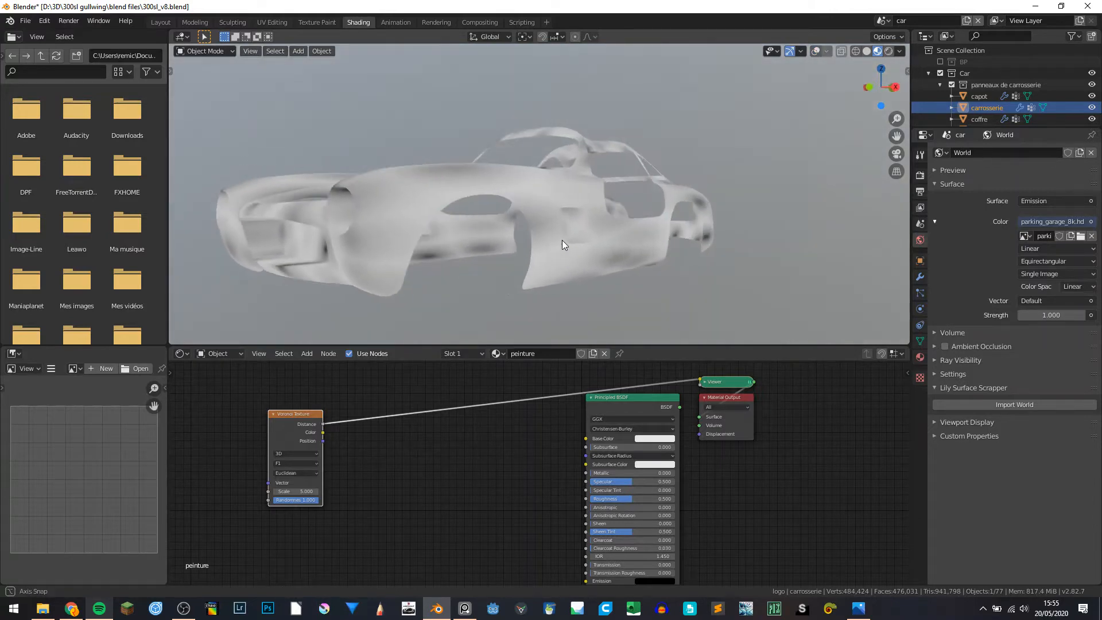
Switch the preview to the Voronoi Texture's Color output and check the coloured cells on the body.
{"action": "left_click", "coordinate": [291, 416], "text": "ctrl+shift"}
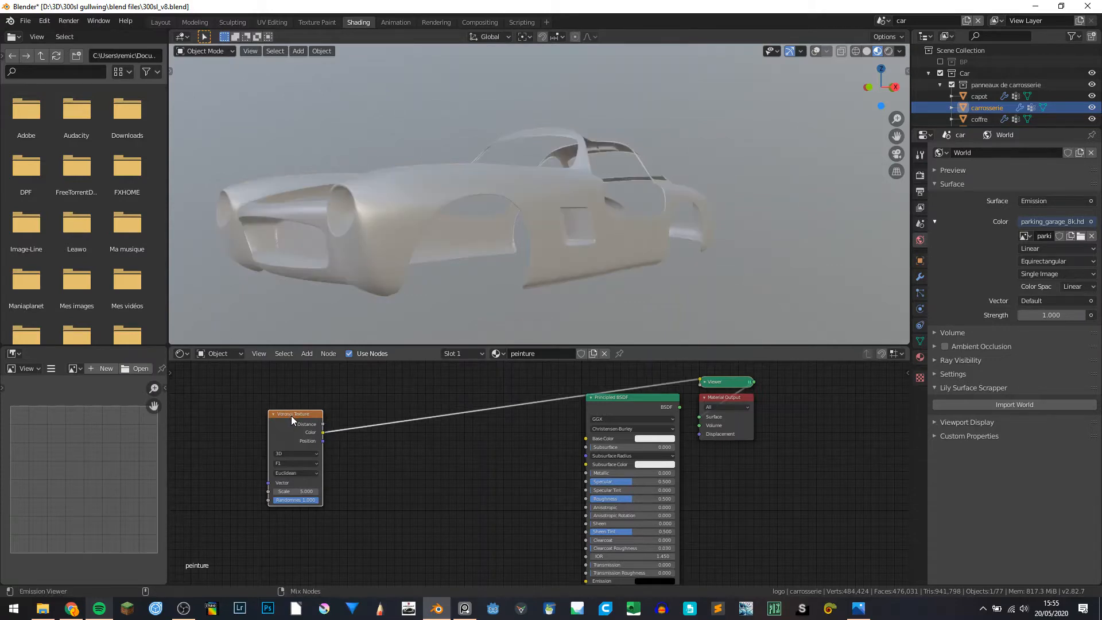
{"action": "middle_click_drag", "start_coordinate": [466, 173], "coordinate": [423, 199]}
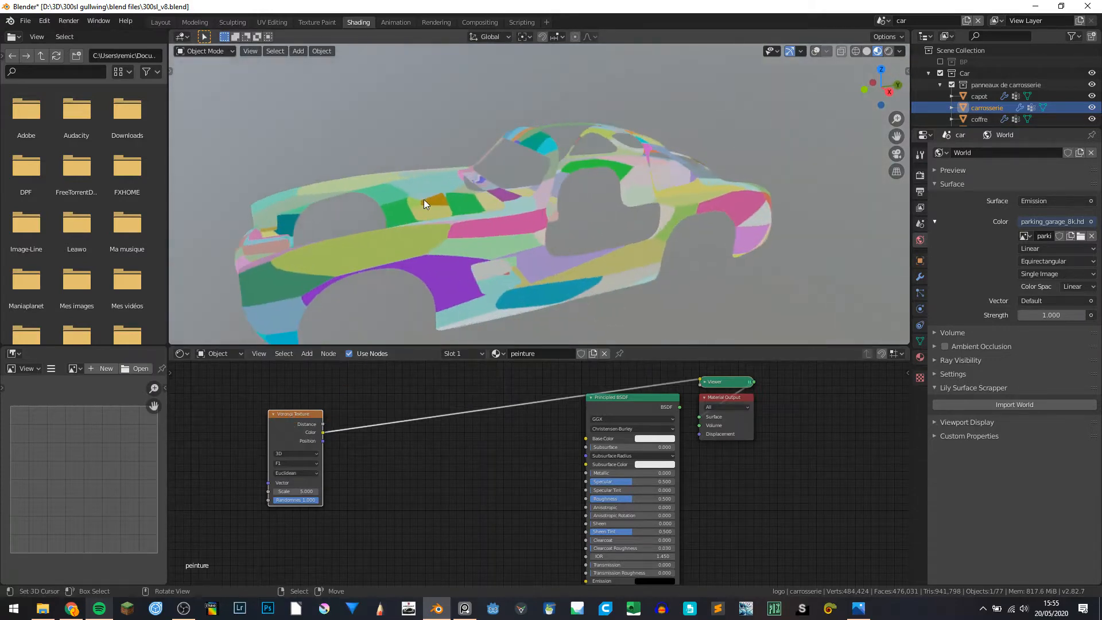
{"action": "scroll", "coordinate": [550, 290], "scroll_direction": "up", "scroll_amount": 3}
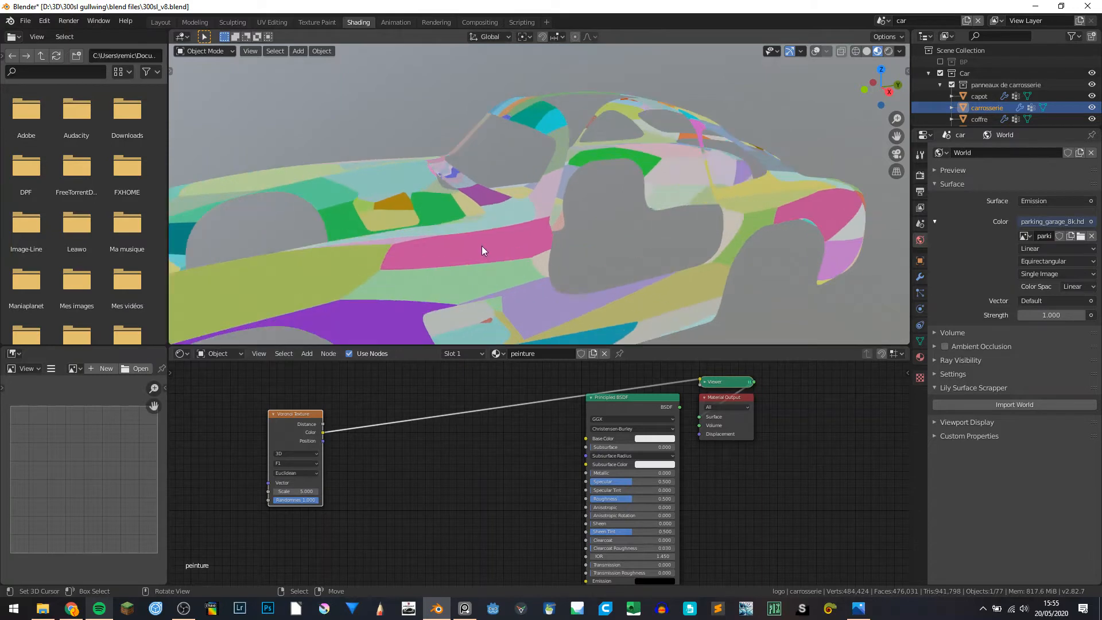
{"action": "scroll", "coordinate": [467, 257], "scroll_direction": "down", "scroll_amount": 5}
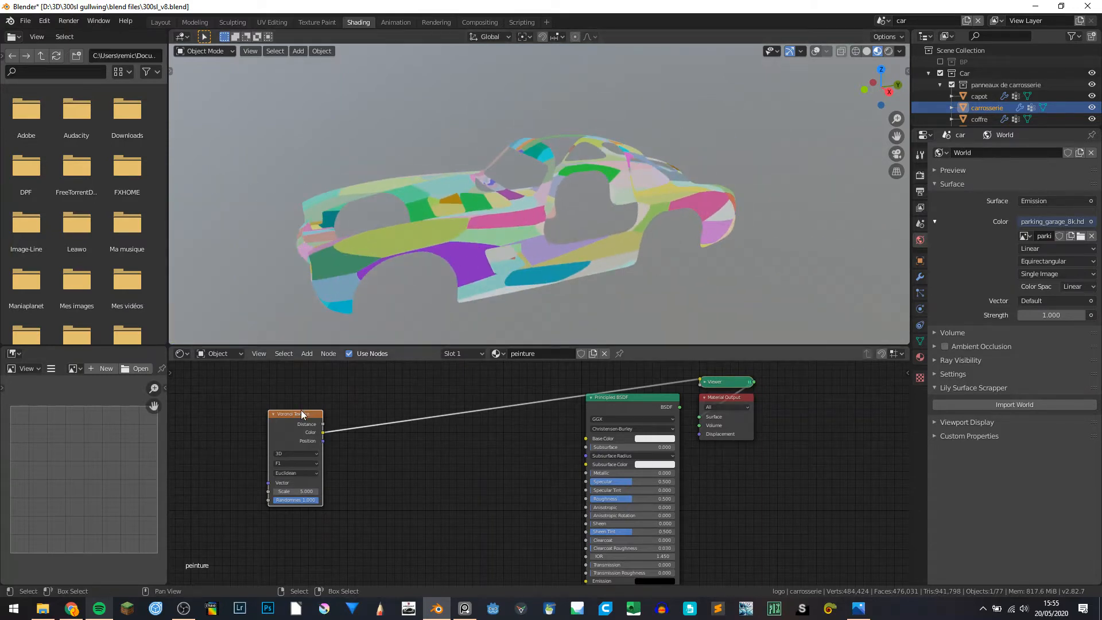
Add linked Texture Coordinate and Mapping nodes to the Voronoi Texture's Vector input.
{"action": "middle_click_drag", "start_coordinate": [433, 405], "coordinate": [553, 399]}
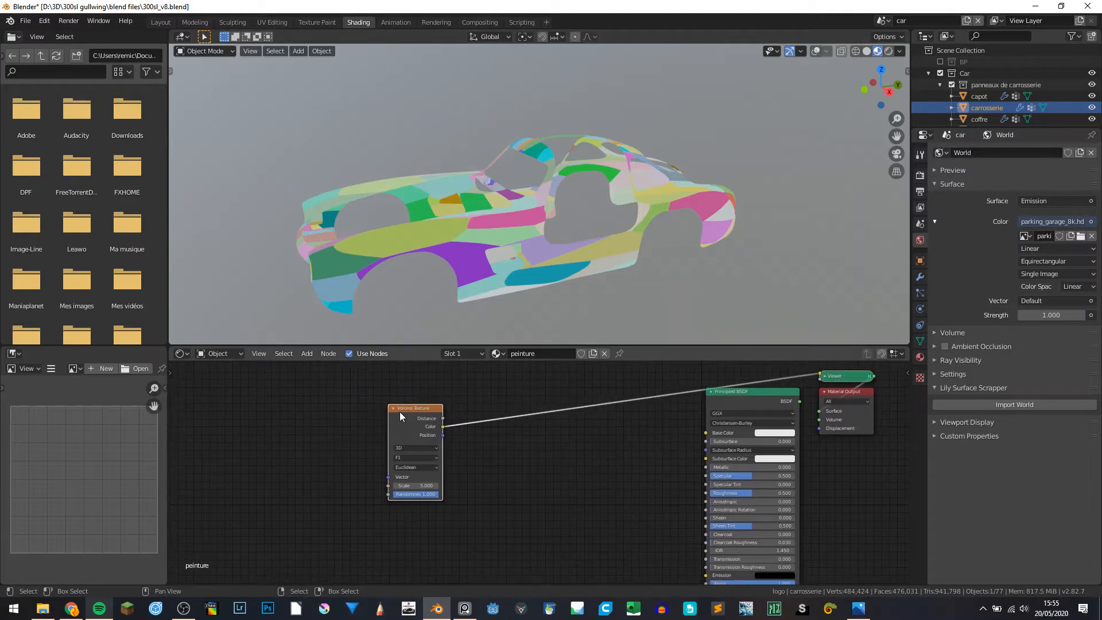
{"action": "key", "text": "ctrl+shift+t"}
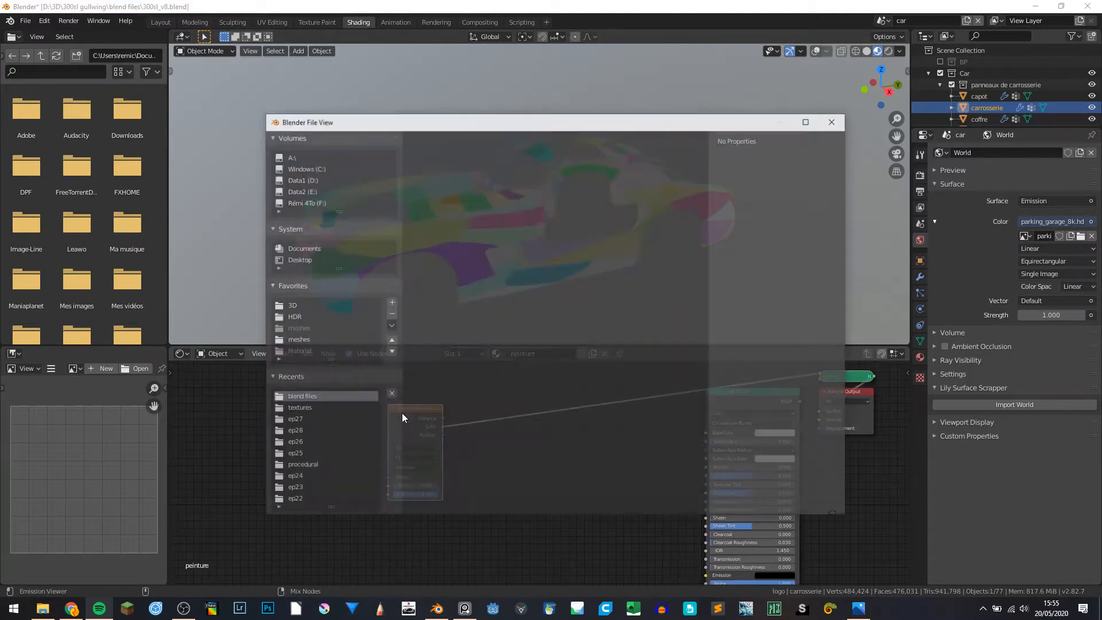
{"action": "left_click", "coordinate": [836, 120]}
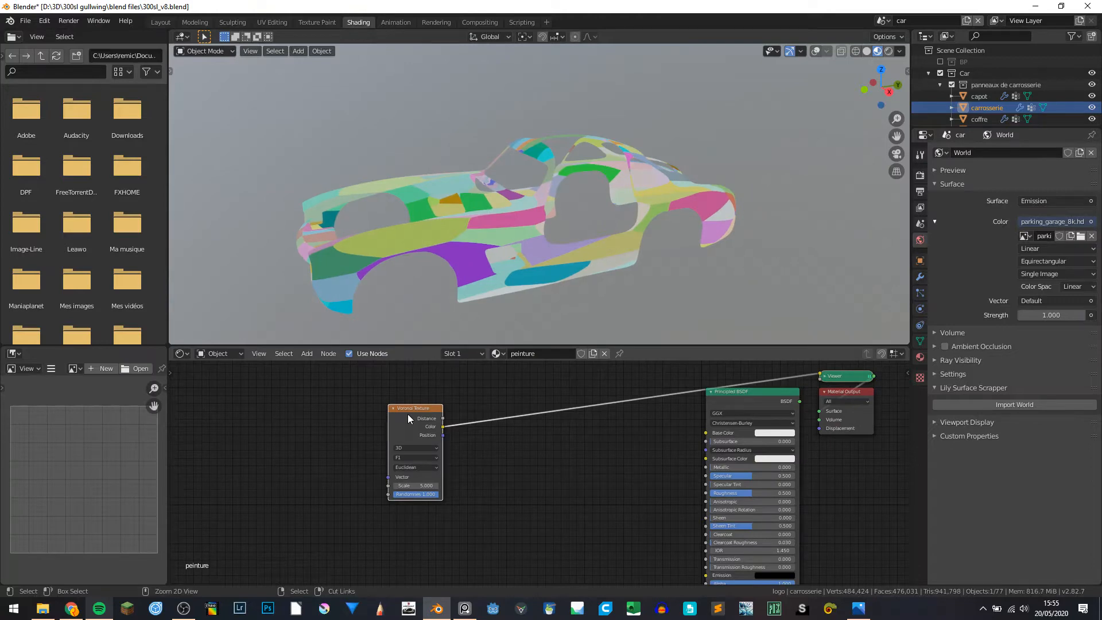
{"action": "key", "text": "ctrl+t"}
{"action": "middle_click_drag", "start_coordinate": [239, 425], "coordinate": [301, 426]}
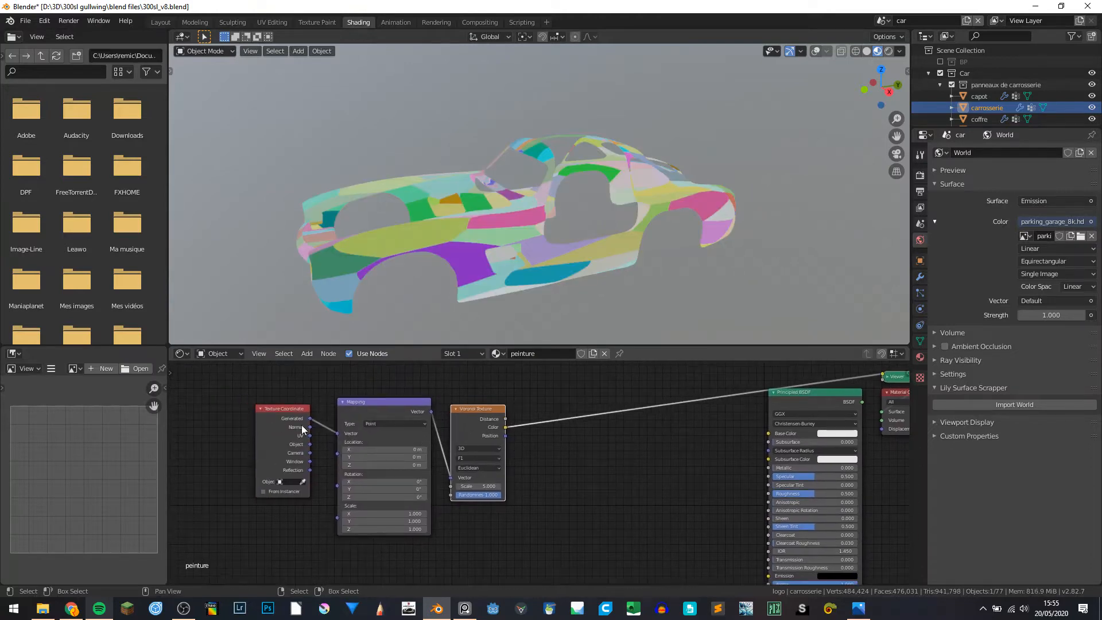
Delete the Mapping node and connect the Texture Coordinate's Object output to the Voronoi Texture's Vector input.
{"action": "left_click", "coordinate": [353, 409]}
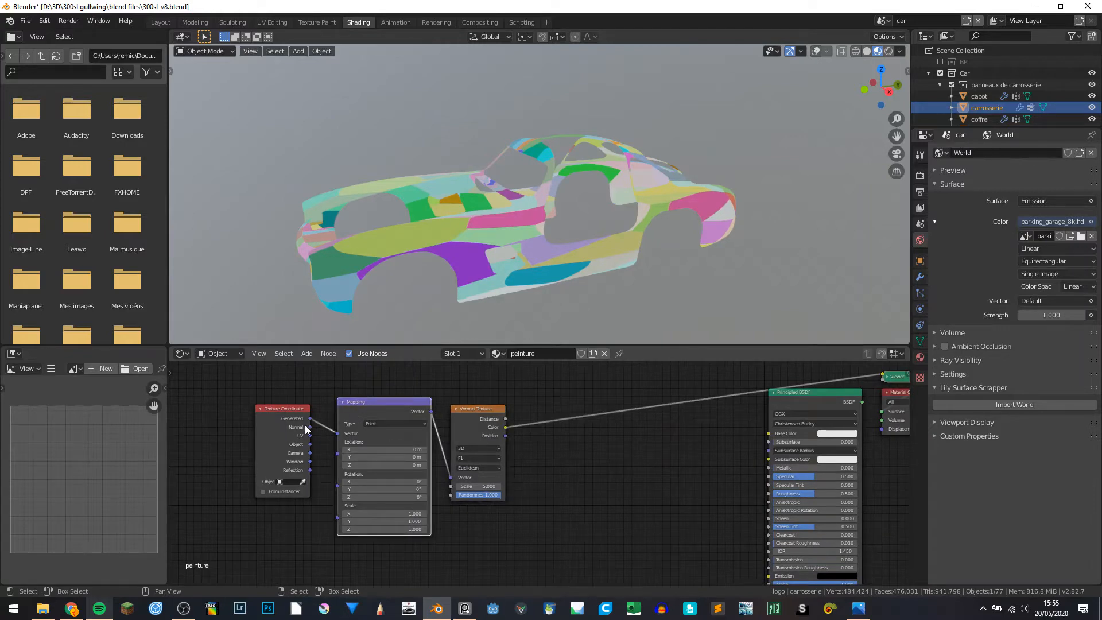
{"action": "scroll", "coordinate": [348, 444], "scroll_direction": "up", "scroll_amount": 4}
{"action": "middle_click_drag", "start_coordinate": [359, 443], "coordinate": [532, 459]}
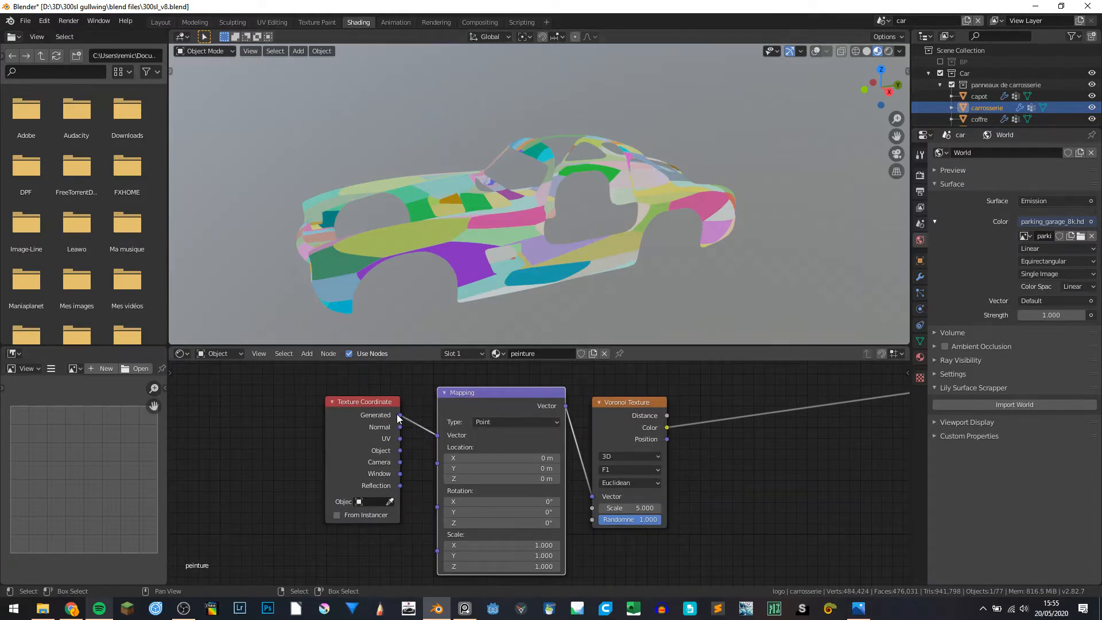
{"action": "left_click", "coordinate": [459, 400]}
{"action": "key", "text": "x"}
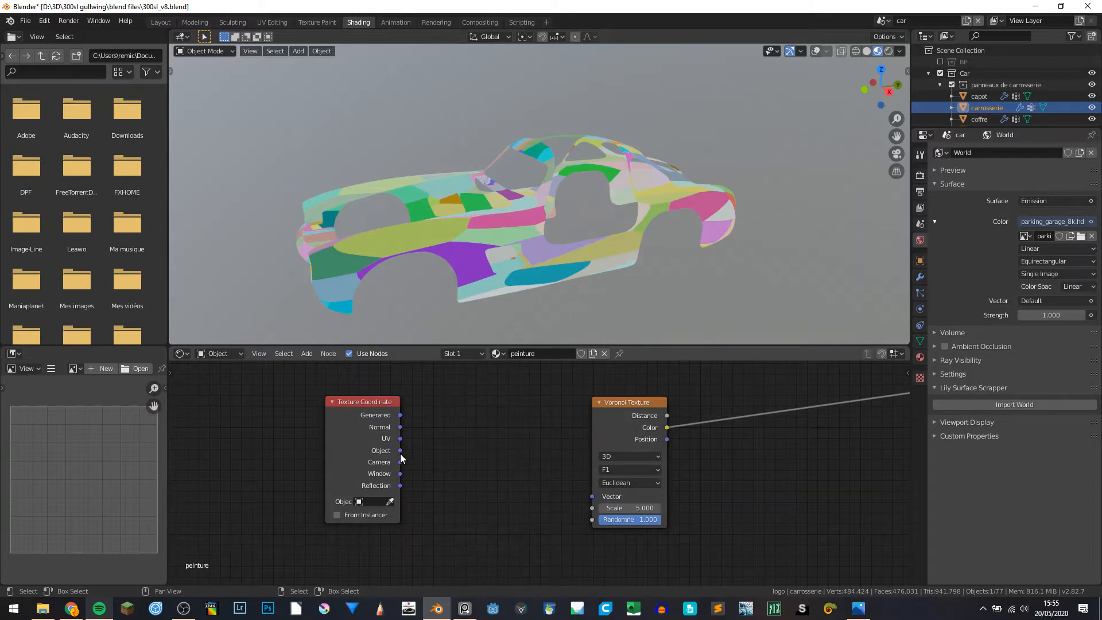
{"action": "left_click_drag", "start_coordinate": [400, 454], "coordinate": [591, 496]}
Reposition the Texture Coordinate node beside the Voronoi Texture and set the Voronoi scale to 1000.
{"action": "left_click_drag", "start_coordinate": [345, 413], "coordinate": [520, 440]}
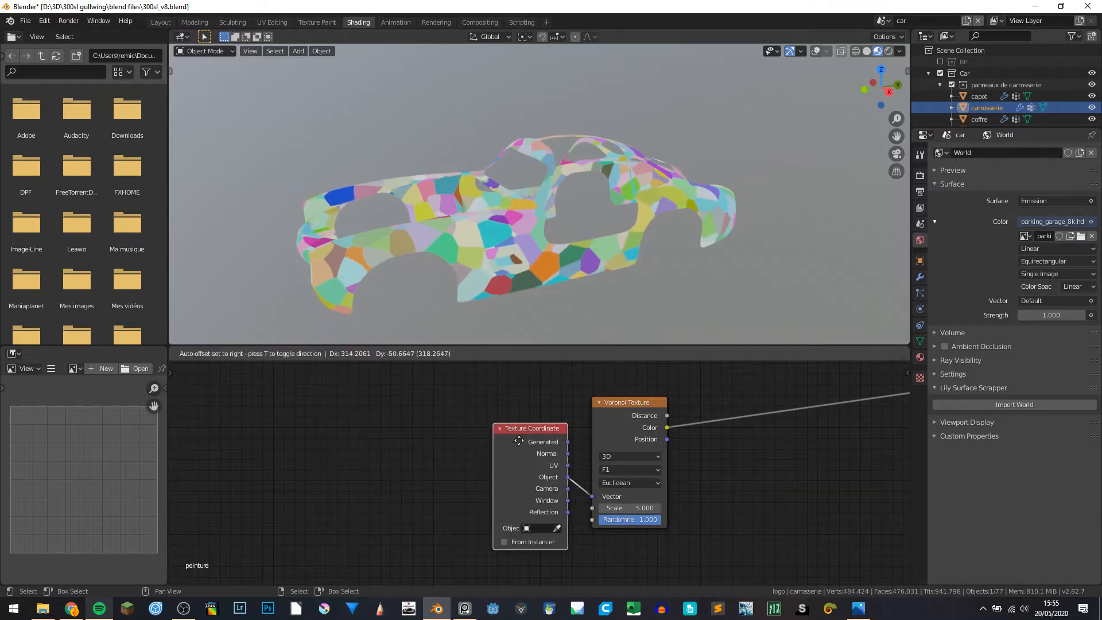
{"action": "middle_click_drag", "start_coordinate": [457, 243], "coordinate": [482, 270]}
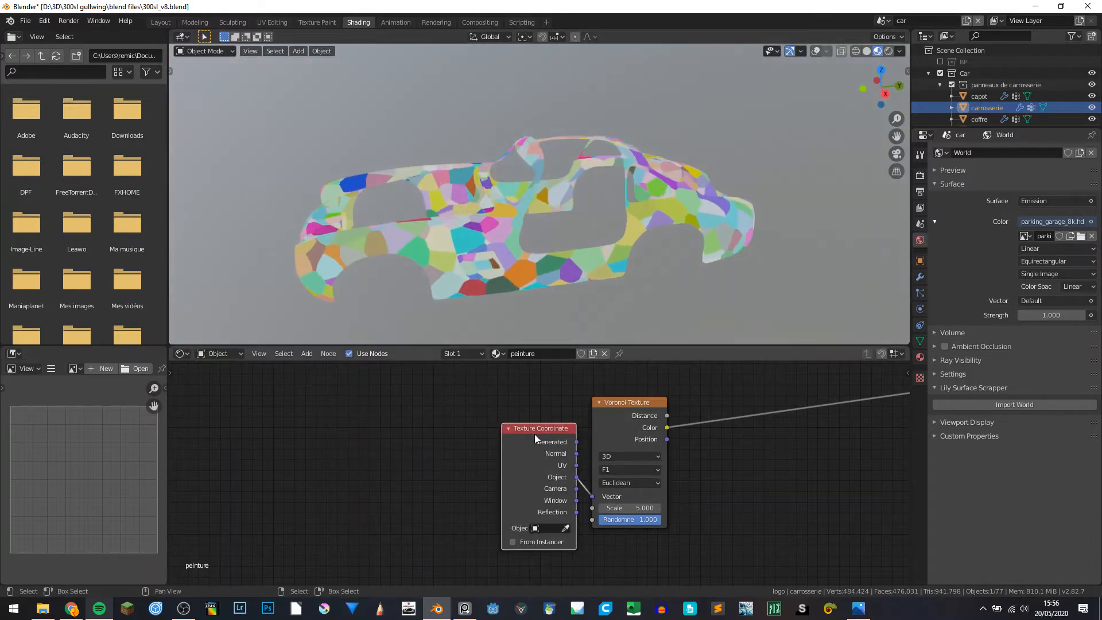
{"action": "left_click_drag", "start_coordinate": [535, 434], "coordinate": [432, 413]}
{"action": "double_click", "coordinate": [626, 508]}
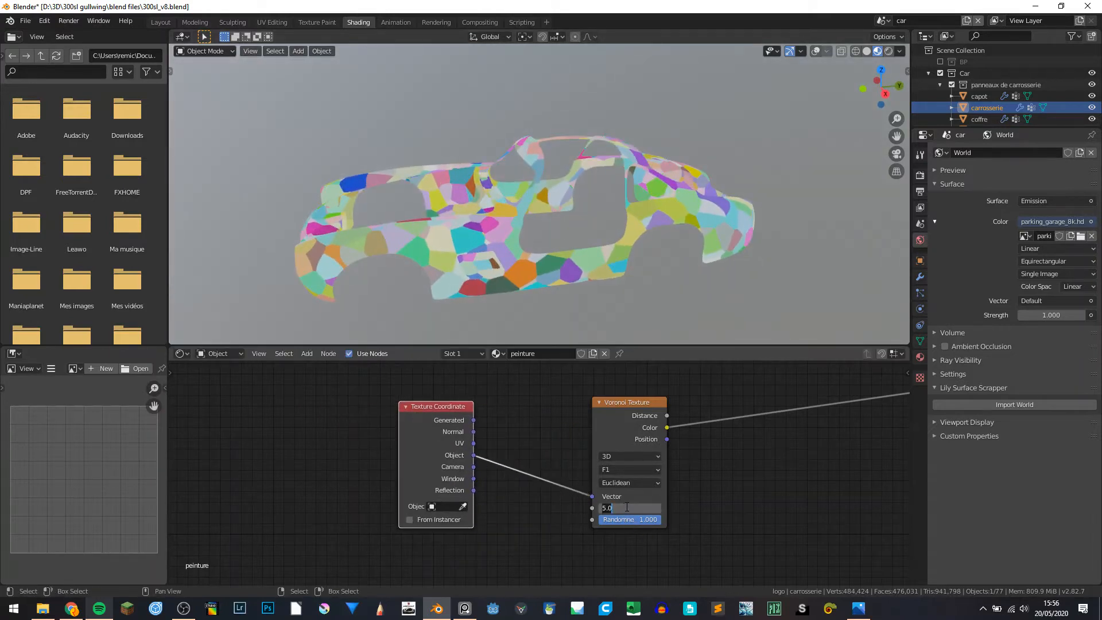
{"action": "type", "text": "1000"}
{"action": "key", "text": "Return"}
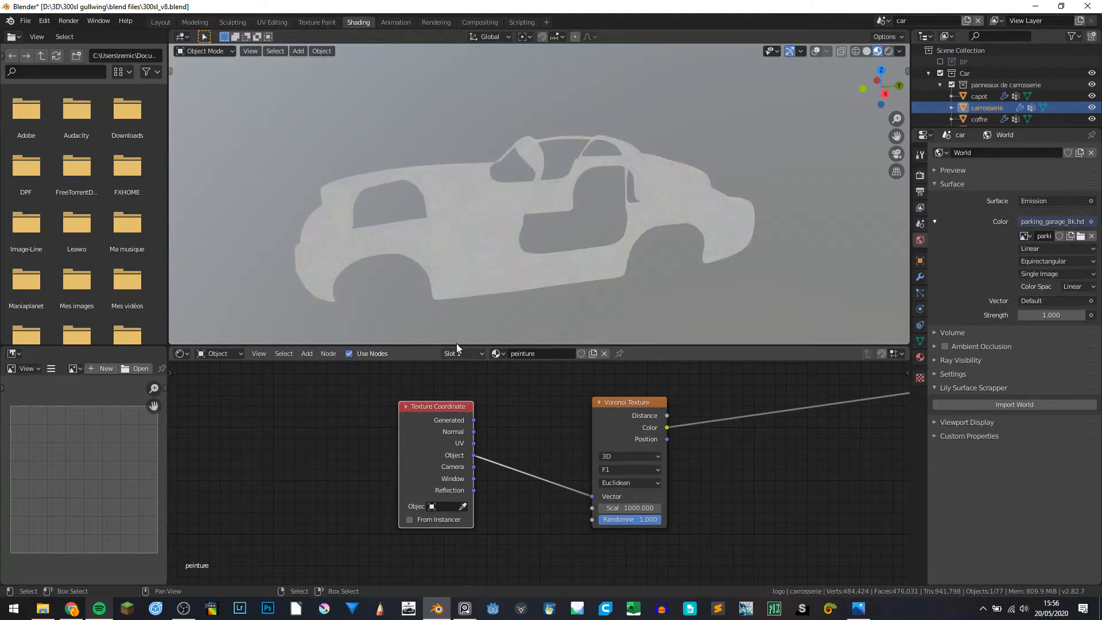
Inspect the fine flakes on the body, and move the Voronoi Texture and Texture Coordinate nodes farther from the Principled BSDF.
{"action": "middle_click_drag", "start_coordinate": [456, 341], "coordinate": [500, 239]}
{"action": "scroll", "coordinate": [519, 208], "scroll_direction": "up", "scroll_amount": 3}
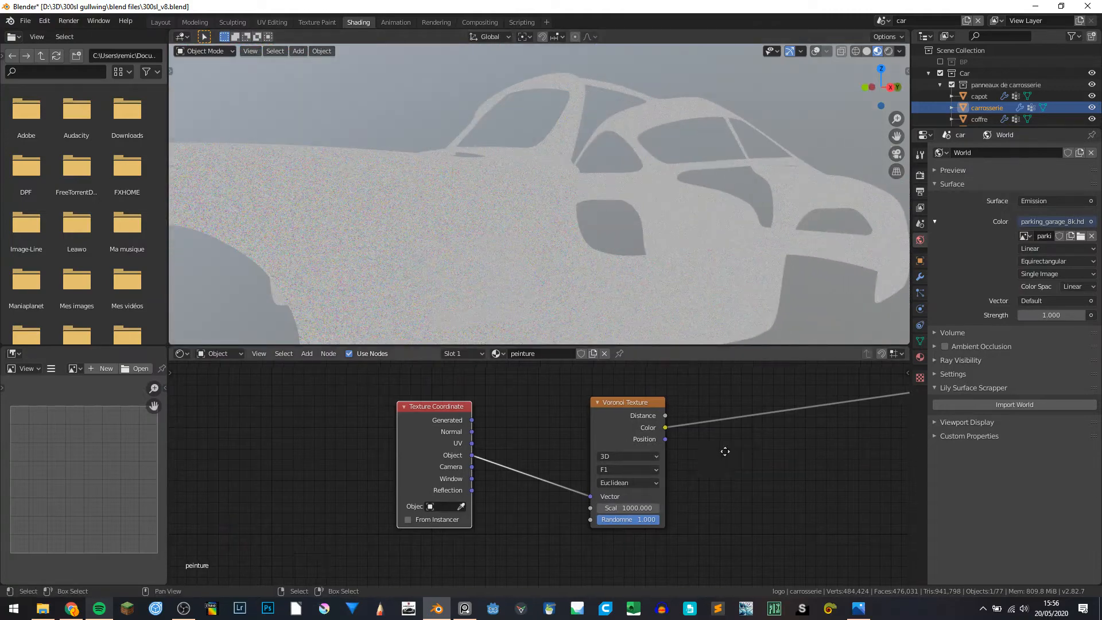
{"action": "middle_click_drag", "start_coordinate": [725, 450], "coordinate": [544, 476]}
{"action": "left_click_drag", "start_coordinate": [426, 443], "coordinate": [241, 429]}
{"action": "key", "text": "b"}
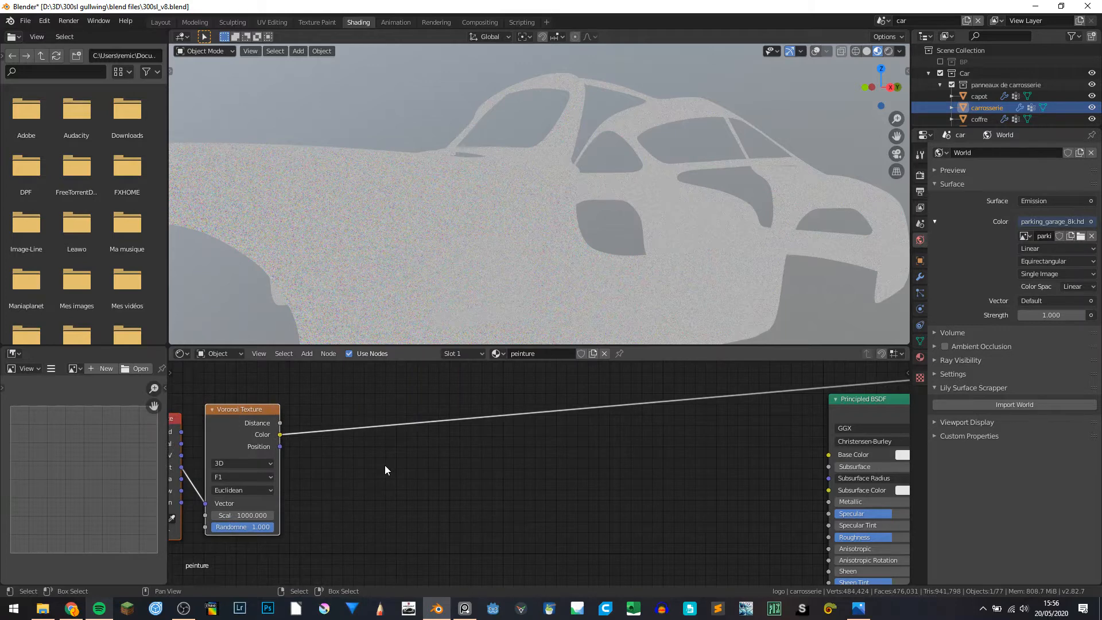
{"action": "scroll", "coordinate": [385, 465], "scroll_direction": "down", "scroll_amount": 1}
{"action": "middle_click_drag", "start_coordinate": [441, 442], "coordinate": [732, 430]}
{"action": "scroll", "coordinate": [516, 459], "scroll_direction": "up", "scroll_amount": 2}
Move the Texture Coordinate node farther away from the Voronoi Texture to space out the node tree.
{"action": "left_click", "coordinate": [427, 430]}
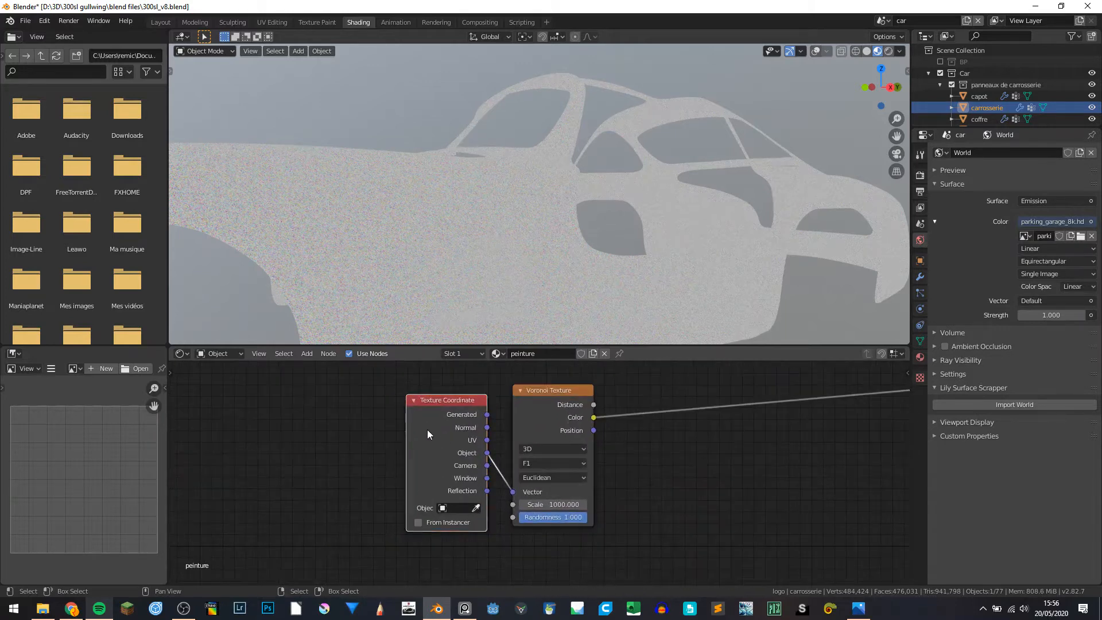
{"action": "scroll", "coordinate": [442, 445], "scroll_direction": "down", "scroll_amount": 2}
{"action": "left_click_drag", "start_coordinate": [461, 460], "coordinate": [337, 490]}
{"action": "scroll", "coordinate": [448, 474], "scroll_direction": "down", "scroll_amount": 1}
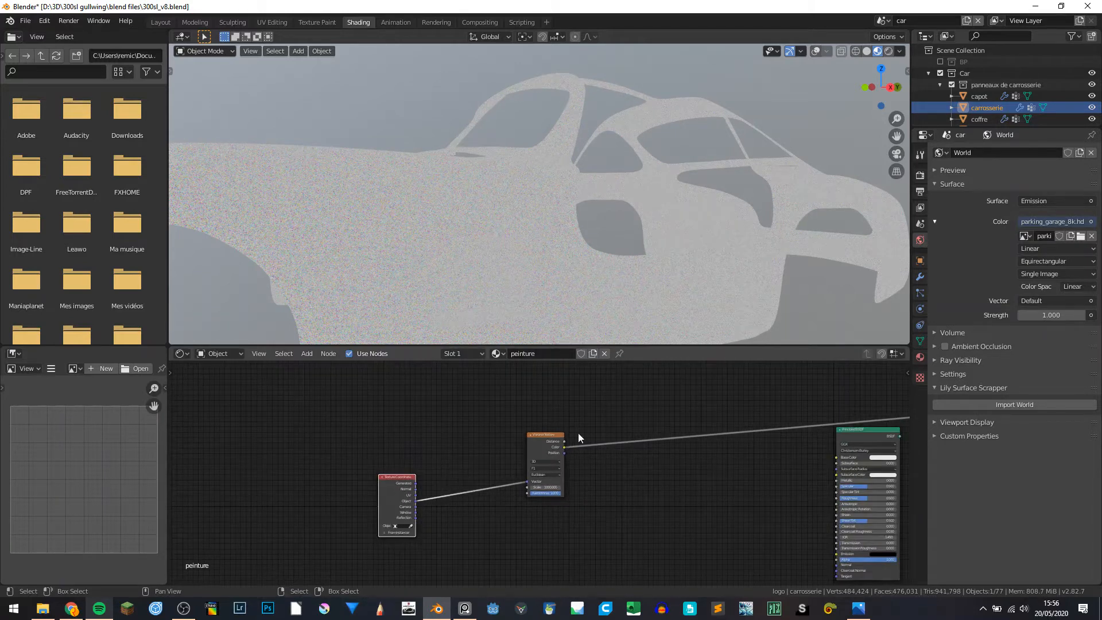
{"action": "left_click_drag", "start_coordinate": [346, 431], "coordinate": [651, 477]}
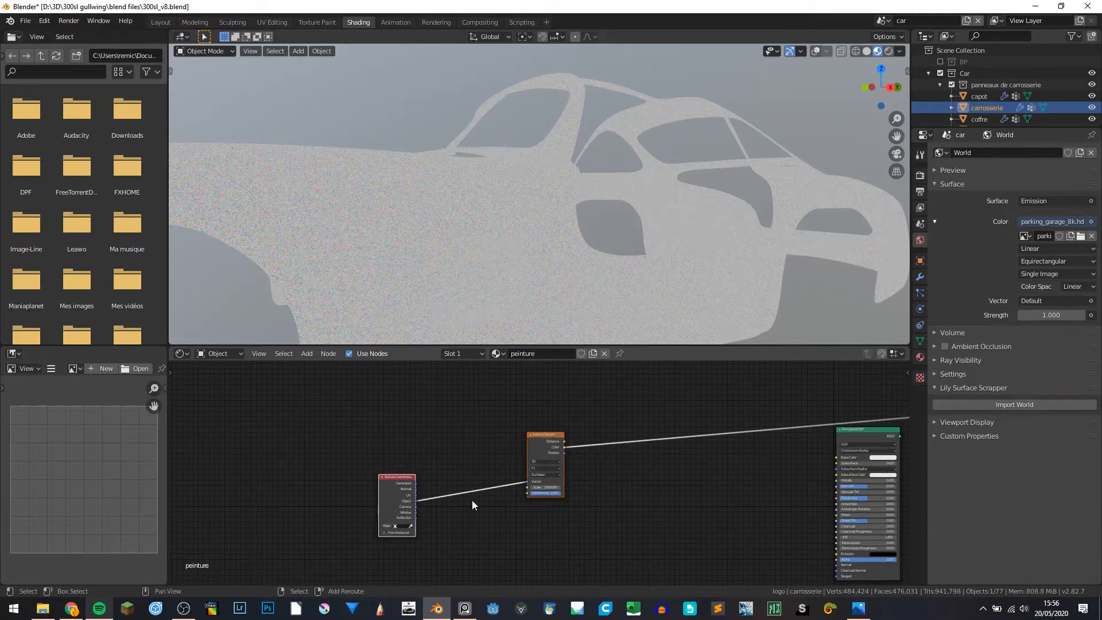
{"action": "key", "text": "shift+equal"}
{"action": "left_click_drag", "start_coordinate": [434, 474], "coordinate": [395, 395]}
Insert a ColorRamp node on the link from the Voronoi Texture's Color output to the Viewer and inspect the flakes up close.
{"action": "left_click", "coordinate": [501, 437]}
{"action": "middle_click_drag", "start_coordinate": [503, 438], "coordinate": [301, 457]}
{"action": "middle_click_drag", "start_coordinate": [498, 468], "coordinate": [338, 392]}
{"action": "scroll", "coordinate": [573, 415], "scroll_direction": "up", "scroll_amount": 2}
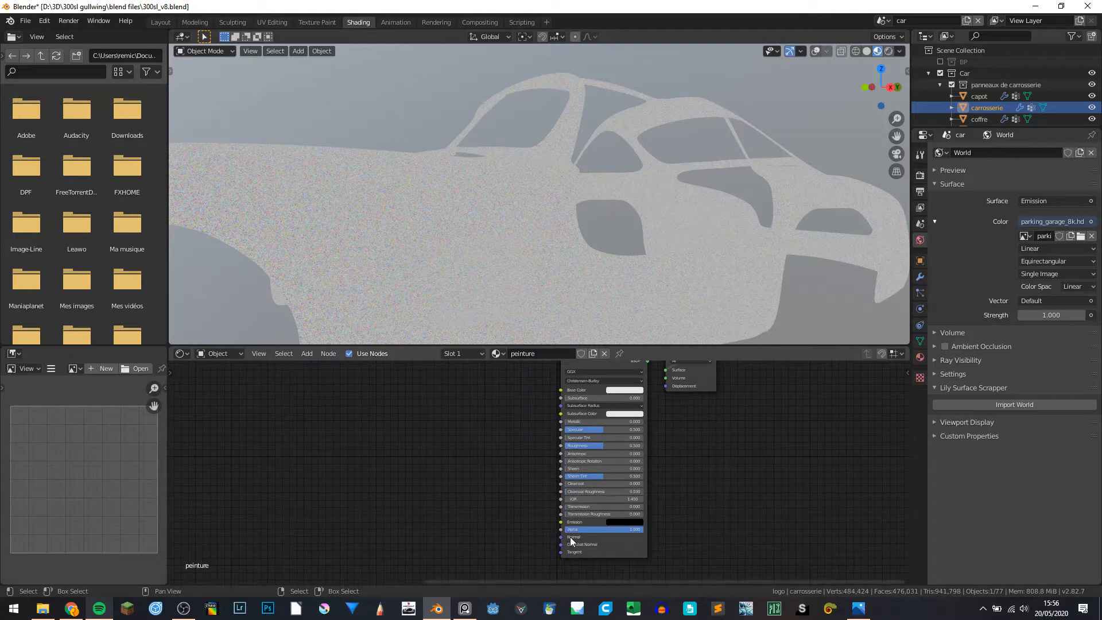
{"action": "middle_click_drag", "start_coordinate": [504, 484], "coordinate": [634, 567]}
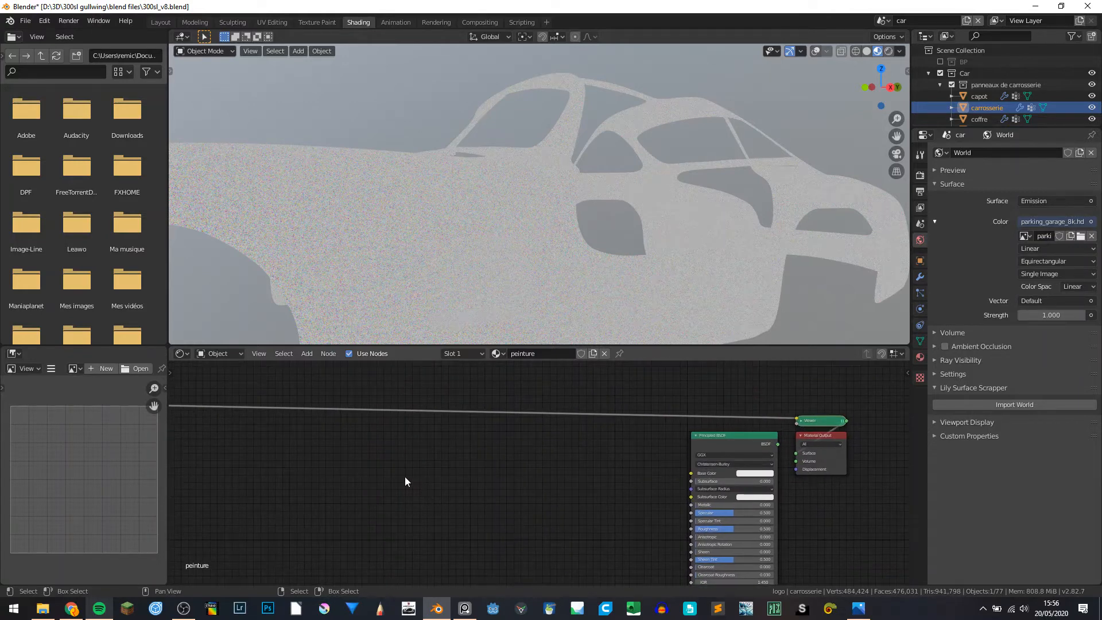
{"action": "key", "text": "shift+a"}
{"action": "left_click", "coordinate": [405, 462]}
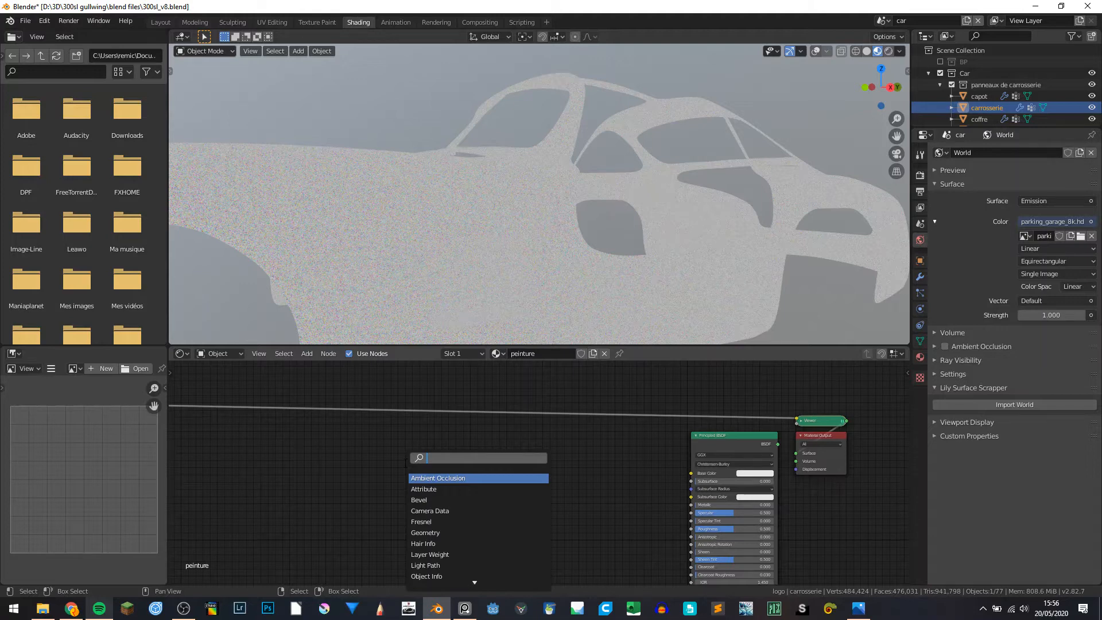
{"action": "type", "text": "color"}
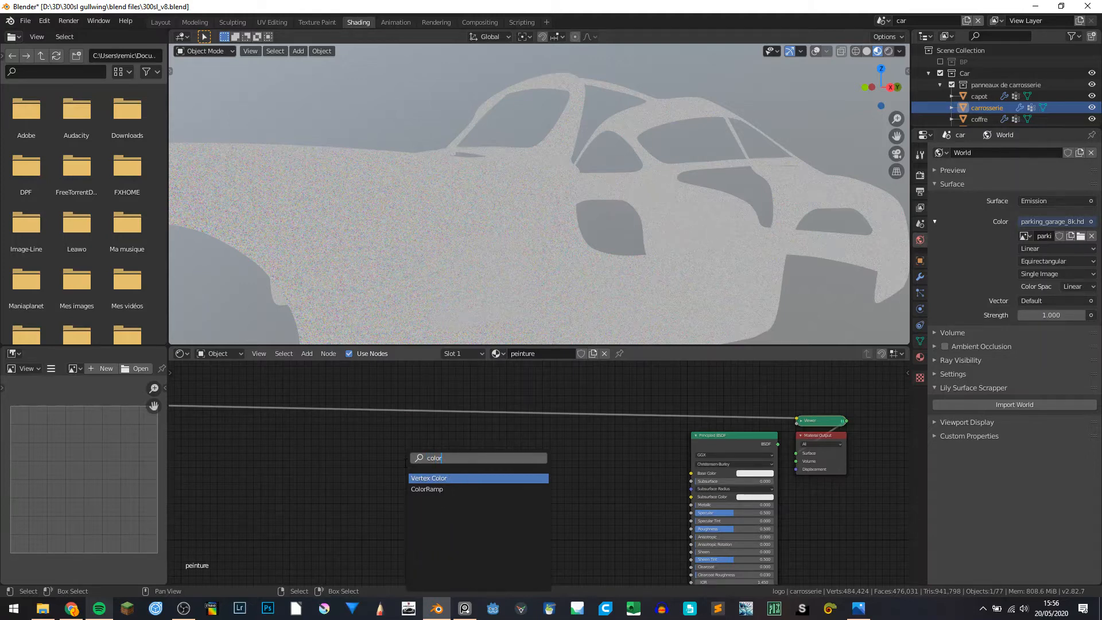
{"action": "left_click", "coordinate": [426, 489]}
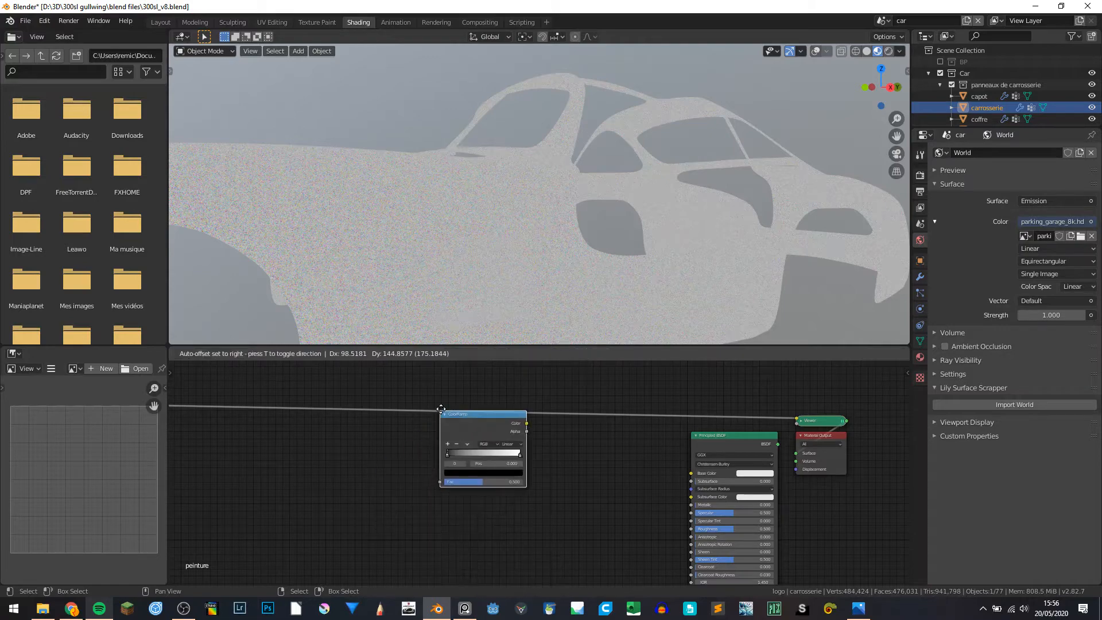
{"action": "left_click", "coordinate": [467, 428]}
{"action": "mouse_move", "coordinate": [459, 279]}
{"action": "middle_mouse_down"}
{"action": "mouse_move", "coordinate": [516, 238]}
{"action": "mouse_move", "coordinate": [534, 262]}
{"action": "mouse_move", "coordinate": [480, 284]}
{"action": "middle_mouse_up"}
{"action": "scroll", "coordinate": [534, 260], "scroll_direction": "up", "scroll_amount": 4}
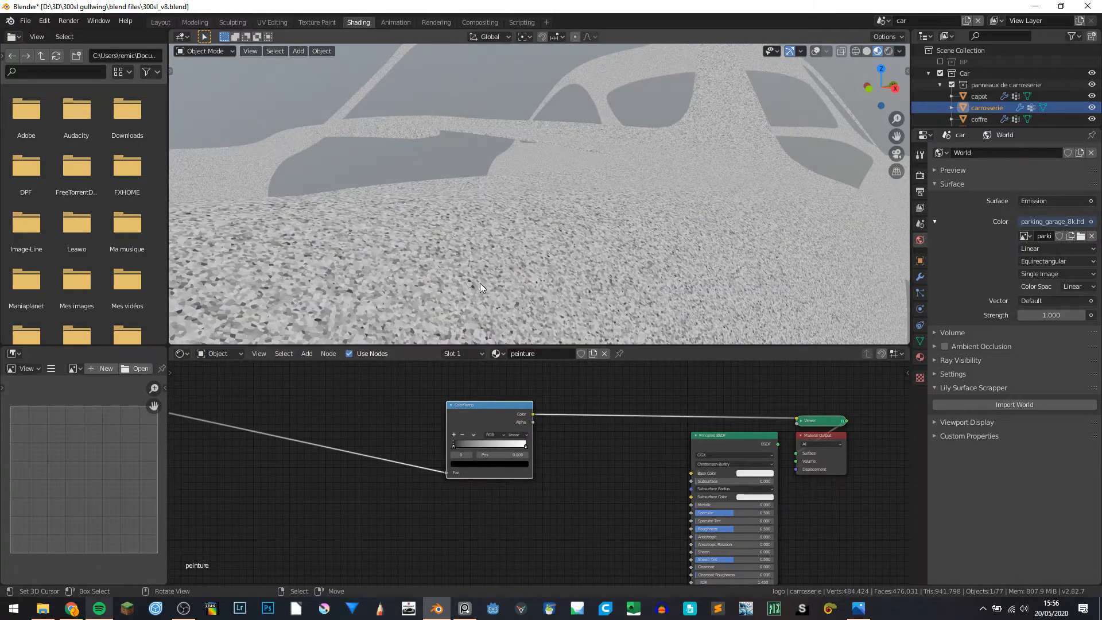
Set the ColorRamp's first stop to white and its last stop to a dark blue.
{"action": "left_click", "coordinate": [457, 464]}
{"action": "left_click_drag", "start_coordinate": [513, 414], "coordinate": [513, 363]}
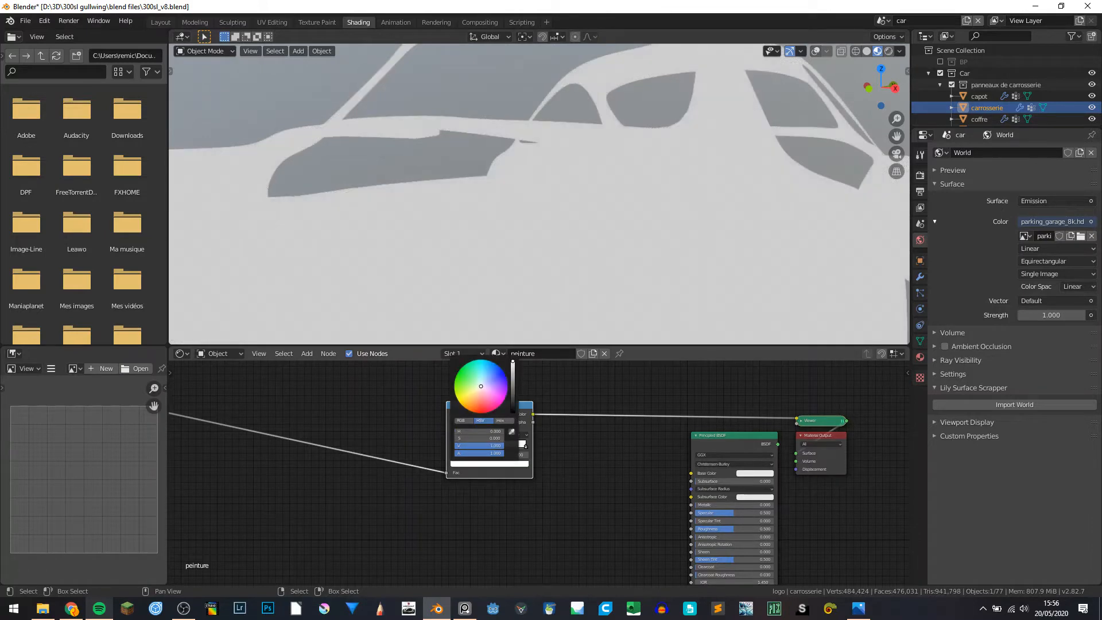
{"action": "left_click", "coordinate": [524, 447]}
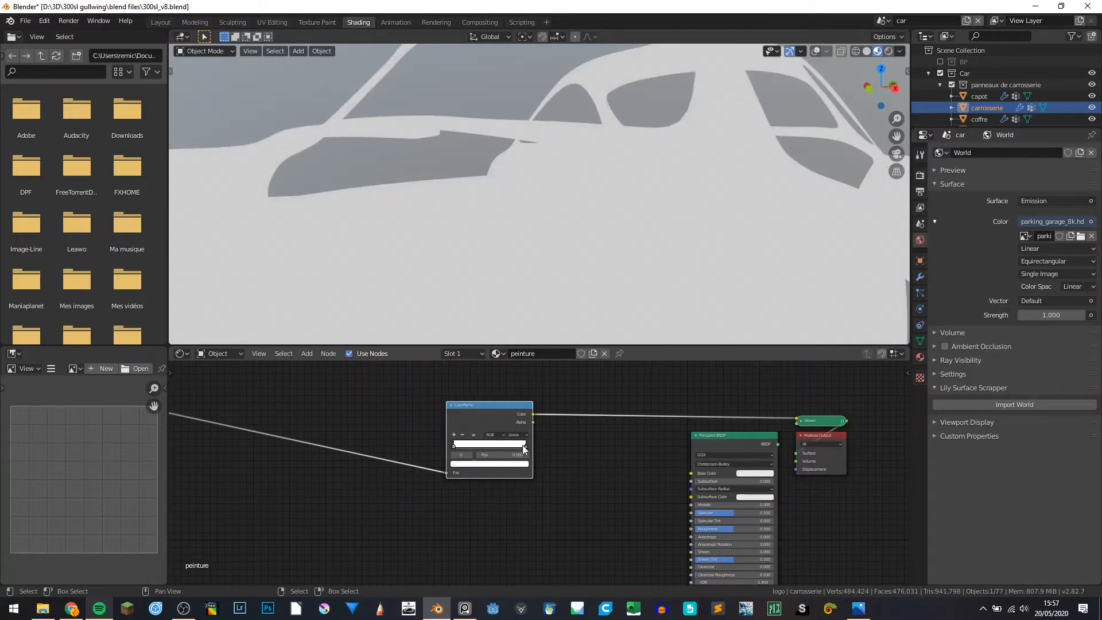
{"action": "left_click", "coordinate": [518, 464]}
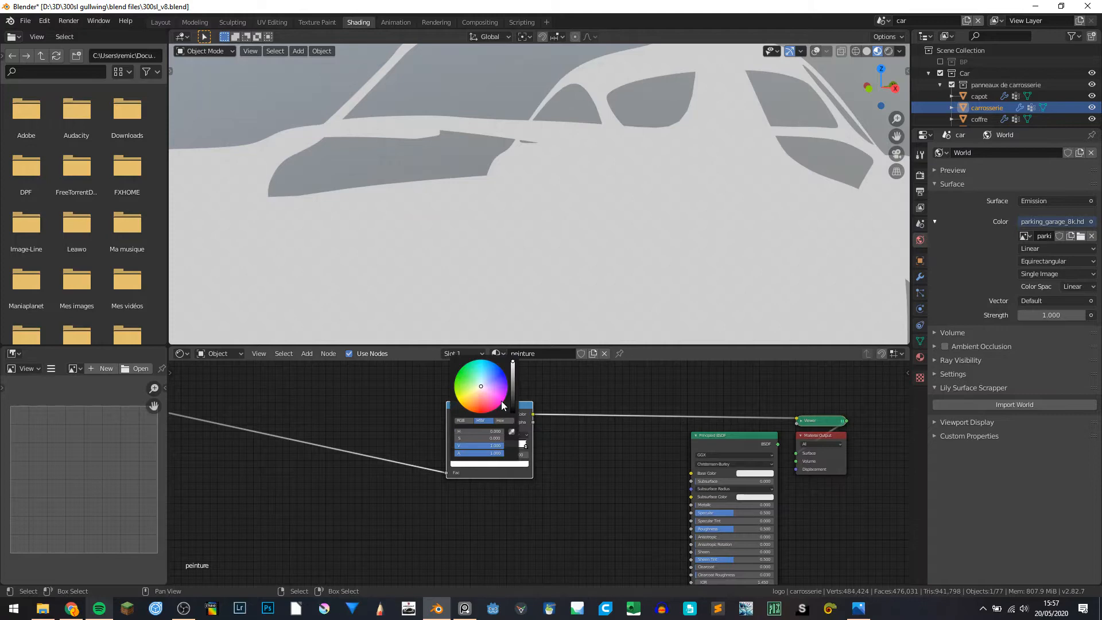
{"action": "left_click", "coordinate": [503, 370]}
{"action": "mouse_move", "coordinate": [513, 373]}
{"action": "left_mouse_down"}
{"action": "mouse_move", "coordinate": [512, 396]}
{"action": "mouse_move", "coordinate": [502, 371]}
{"action": "left_mouse_up"}
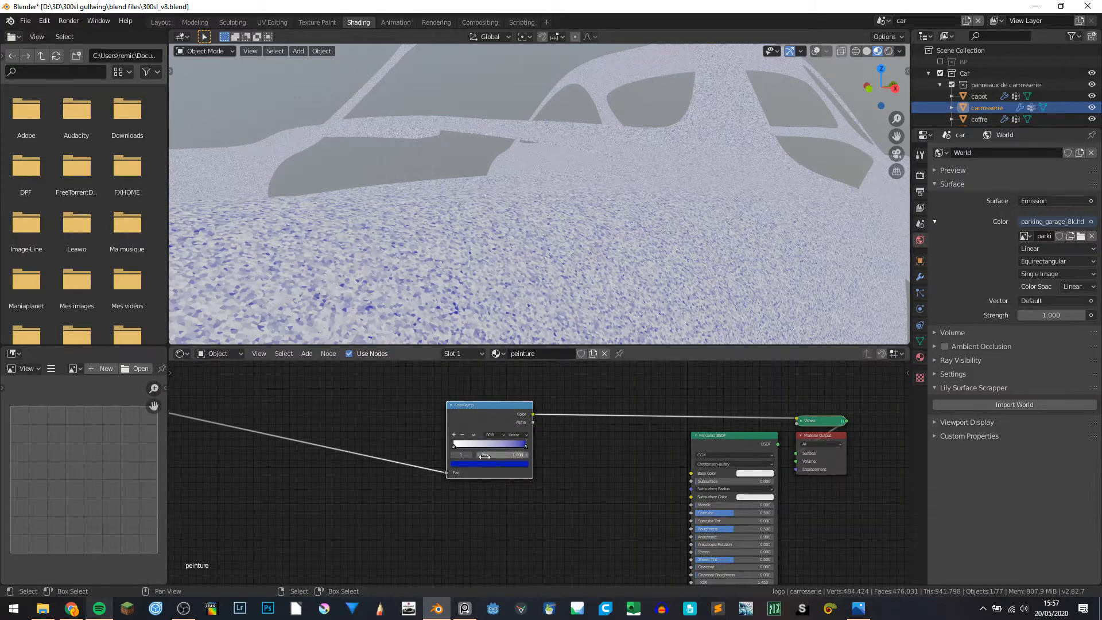
{"action": "left_click", "coordinate": [523, 444]}
{"action": "left_click_drag", "start_coordinate": [512, 383], "coordinate": [512, 397]}
Set the ColorRamp's first stop to a bright cyan and check the flakes from near and far.
{"action": "left_click", "coordinate": [454, 446]}
{"action": "left_click", "coordinate": [464, 464]}
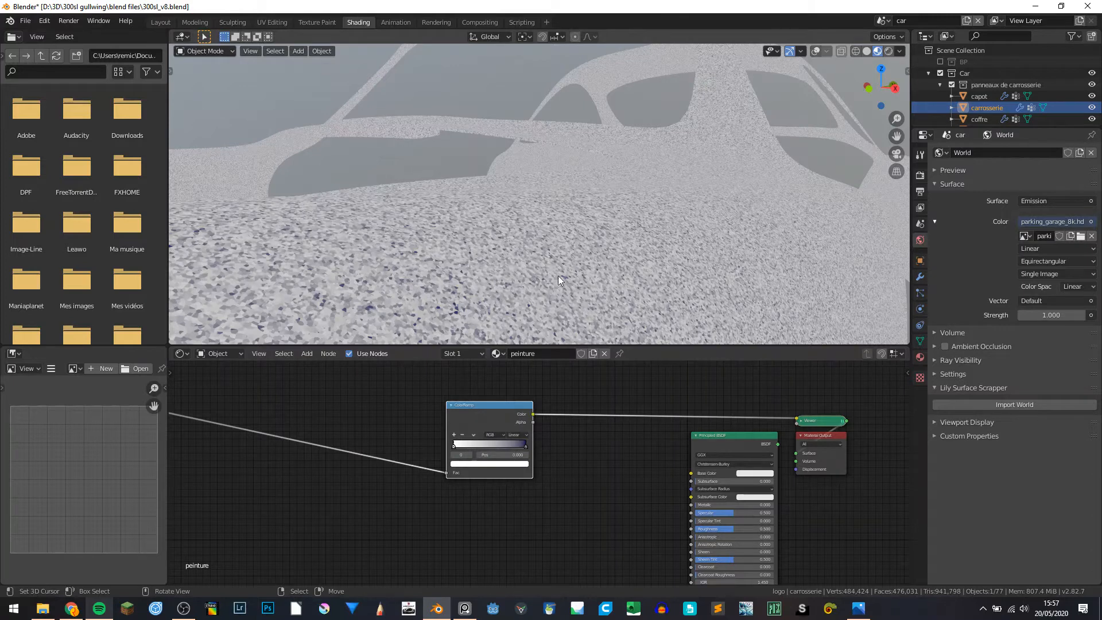
{"action": "left_click", "coordinate": [462, 464]}
{"action": "left_click", "coordinate": [495, 465]}
{"action": "mouse_move", "coordinate": [513, 378]}
{"action": "left_mouse_down"}
{"action": "mouse_move", "coordinate": [513, 387]}
{"action": "mouse_move", "coordinate": [476, 361]}
{"action": "mouse_move", "coordinate": [512, 367]}
{"action": "left_mouse_up"}
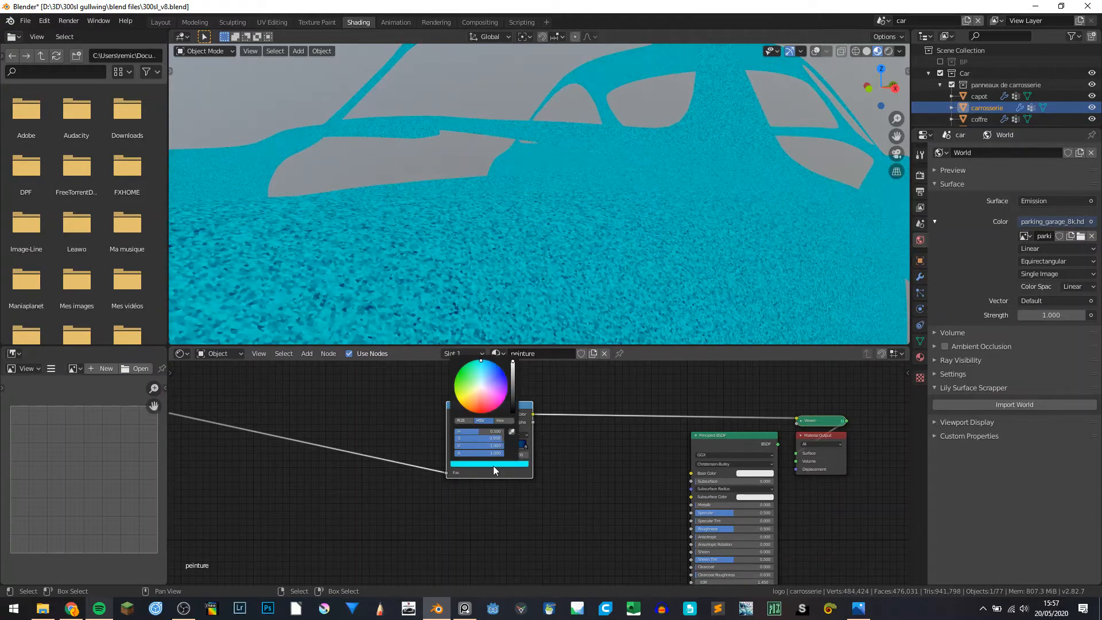
{"action": "scroll", "coordinate": [475, 287], "scroll_direction": "down", "scroll_amount": 5}
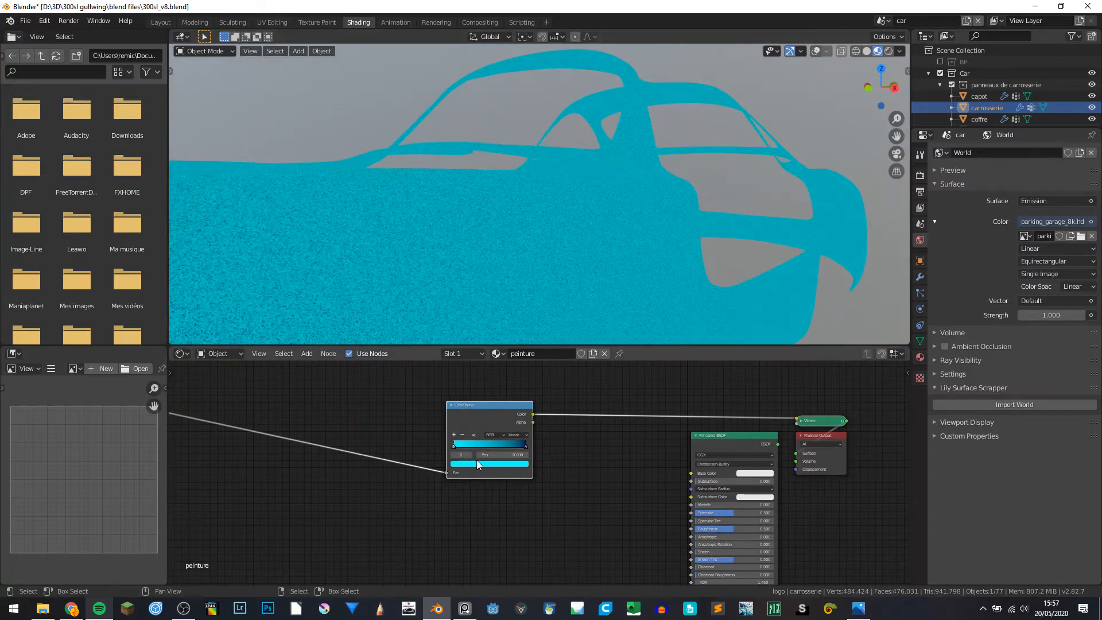
{"action": "scroll", "coordinate": [515, 241], "scroll_direction": "up", "scroll_amount": 5}
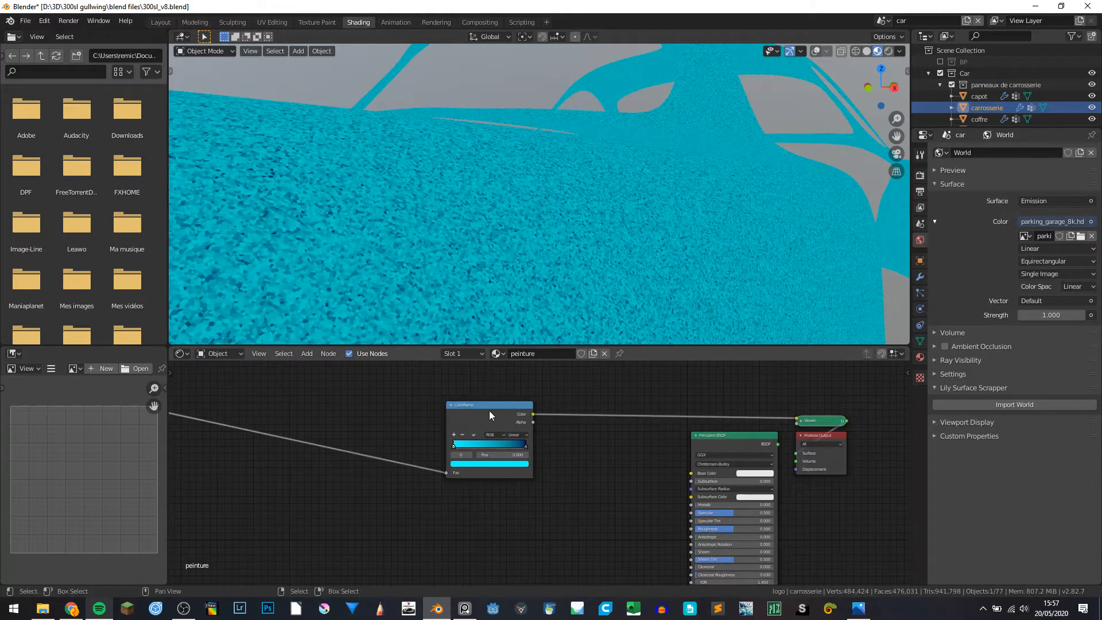
Add a MixRGB node on the link between the Voronoi Texture and the ColorRamp, feeding its Color1 input.
{"action": "left_click_drag", "start_coordinate": [489, 411], "coordinate": [525, 411]}
{"action": "key", "text": "shift+a"}
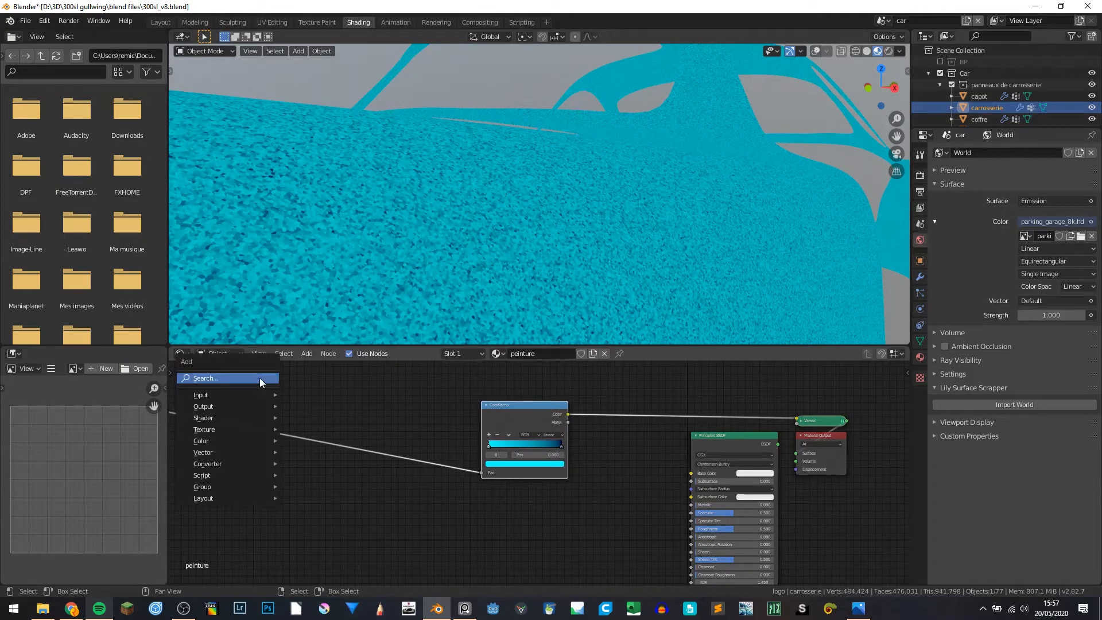
{"action": "left_click", "coordinate": [259, 378]}
{"action": "type", "text": "mi"}
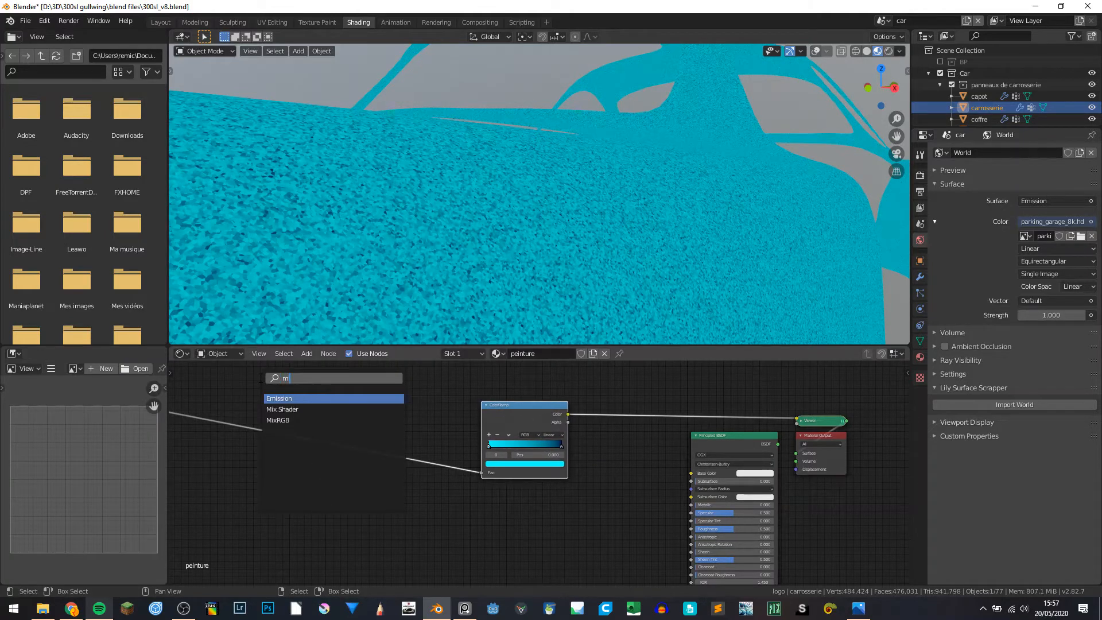
{"action": "key", "text": "Down"}
{"action": "key", "text": "Down"}
{"action": "key", "text": "Return"}
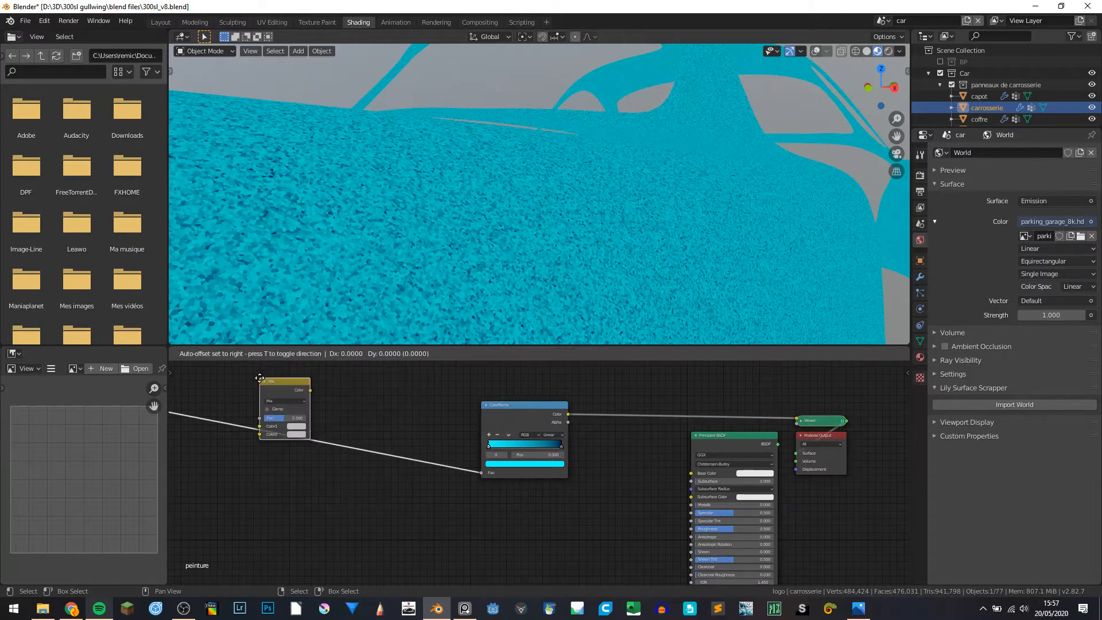
{"action": "left_click", "coordinate": [357, 397]}
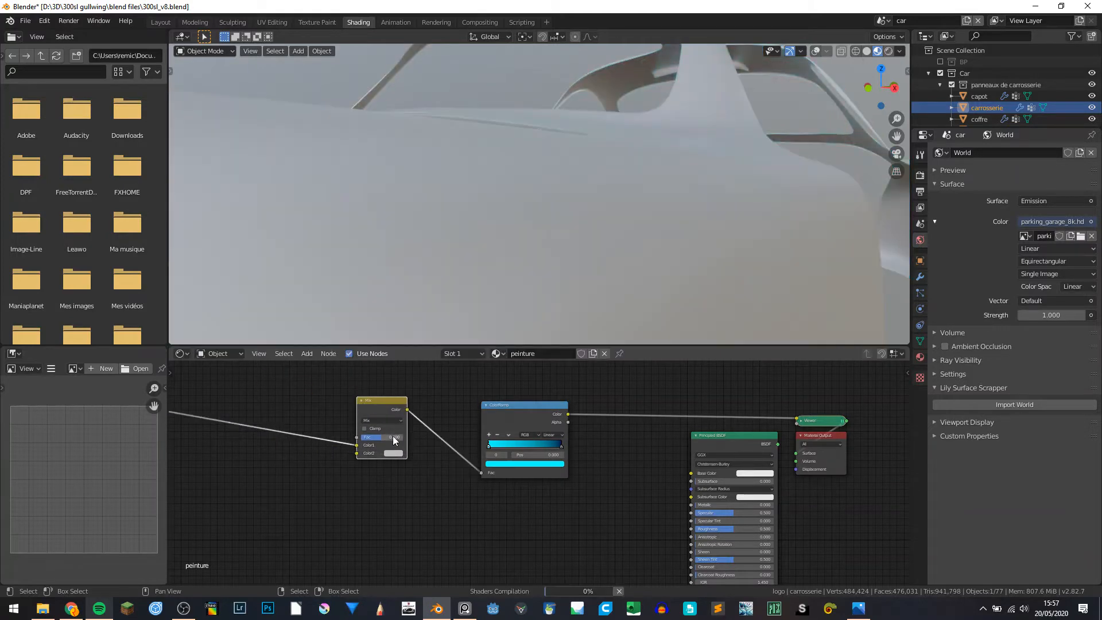
{"action": "left_click_drag", "start_coordinate": [385, 404], "coordinate": [430, 459]}
Set the Mix node's Color2 to pure white.
{"action": "scroll", "coordinate": [363, 469], "scroll_direction": "down", "scroll_amount": 1}
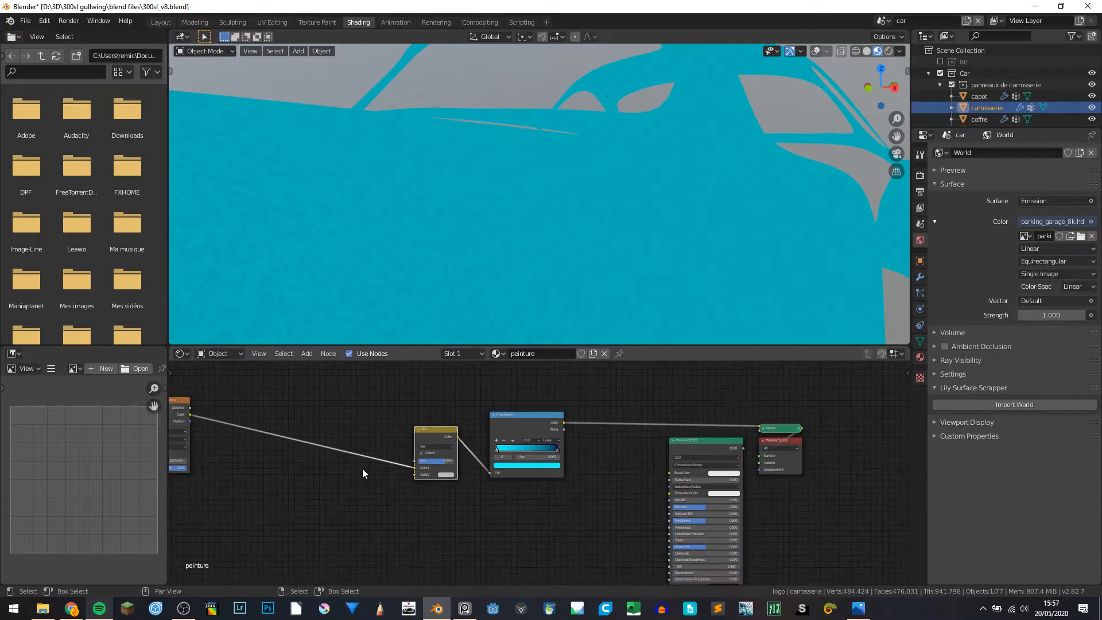
{"action": "middle_click_drag", "start_coordinate": [404, 467], "coordinate": [421, 467]}
{"action": "left_click", "coordinate": [463, 476]}
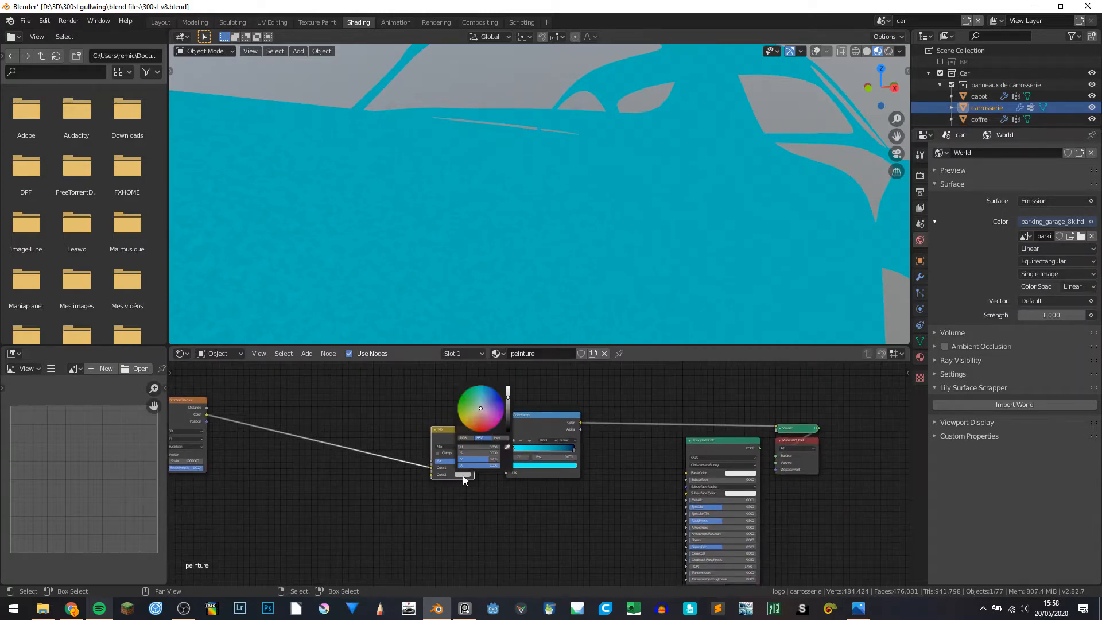
{"action": "left_click_drag", "start_coordinate": [509, 404], "coordinate": [508, 389]}
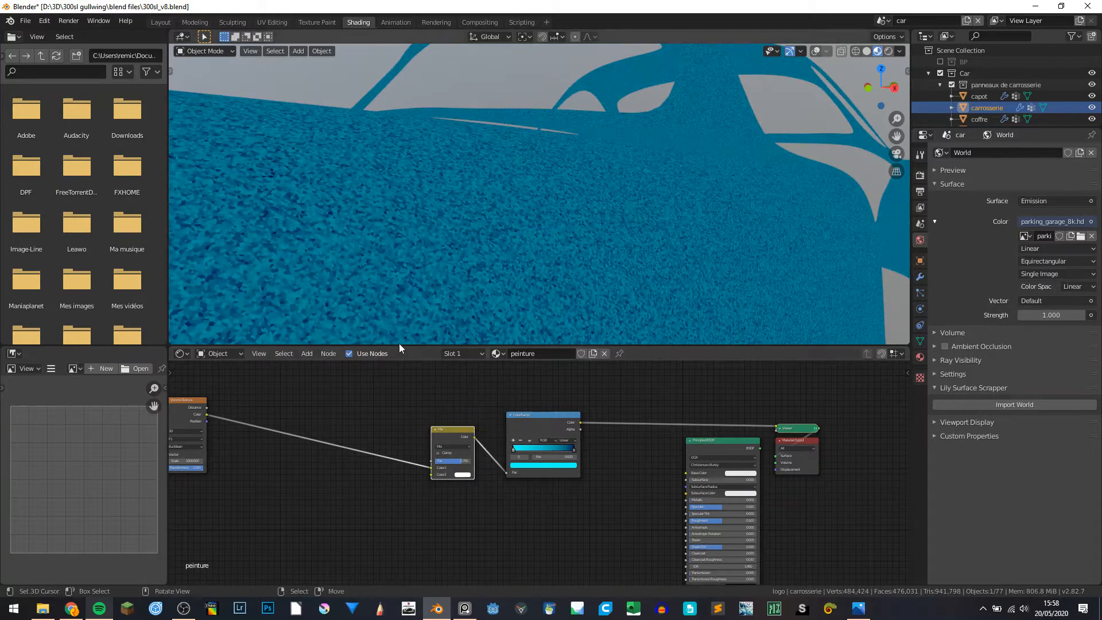
Try the Mix node's Fac at 1.000 and 0.000, and settle on a value below 0.5 while viewing the whole body.
{"action": "left_click_drag", "start_coordinate": [453, 462], "coordinate": [471, 460]}
{"action": "scroll", "coordinate": [471, 462], "scroll_direction": "up", "scroll_amount": 2}
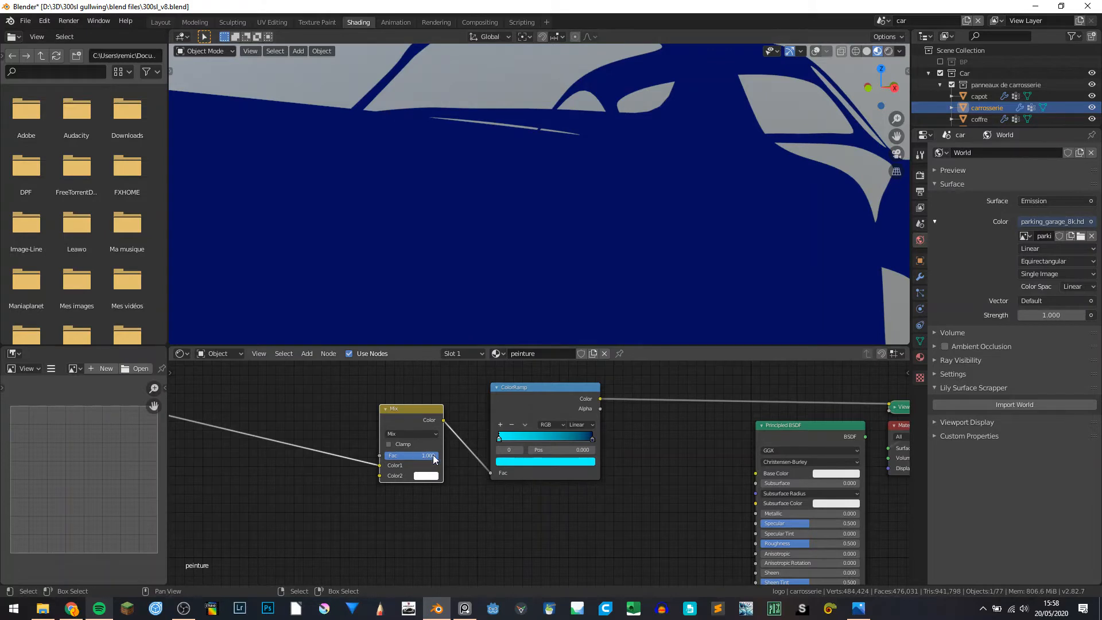
{"action": "left_click_drag", "start_coordinate": [428, 455], "coordinate": [376, 456]}
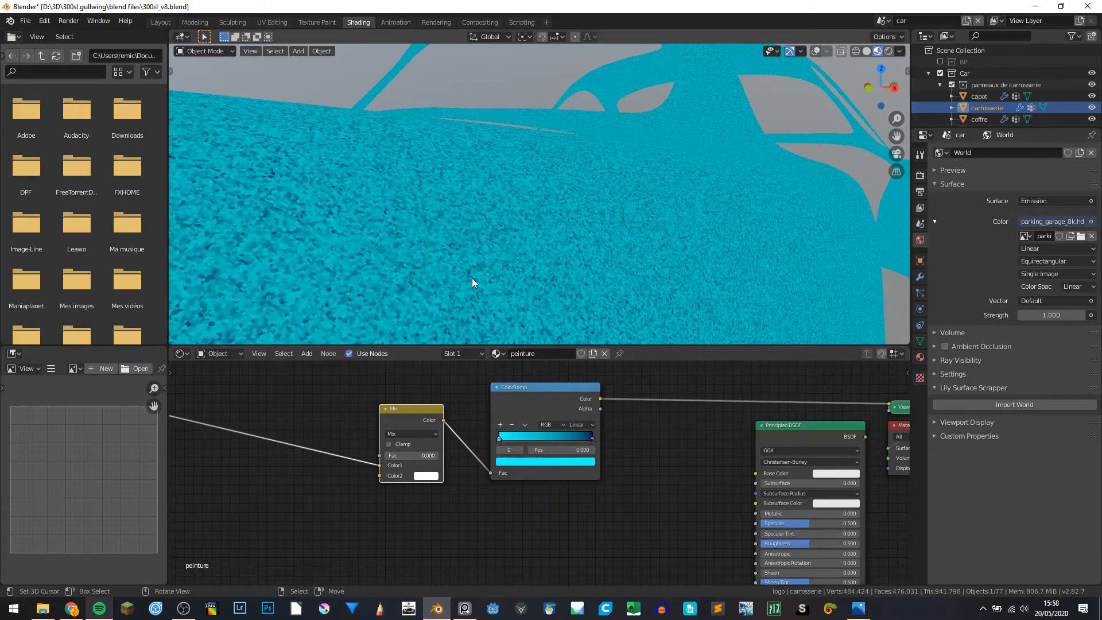
{"action": "scroll", "coordinate": [475, 276], "scroll_direction": "down", "scroll_amount": 6}
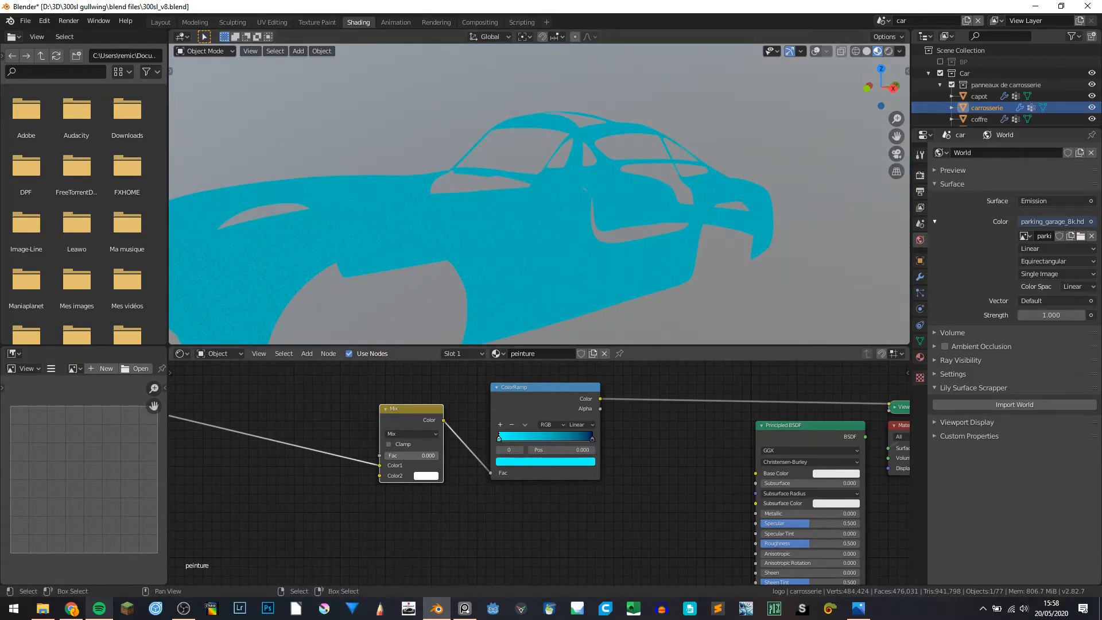
{"action": "mouse_move", "coordinate": [386, 456]}
{"action": "left_mouse_down"}
{"action": "mouse_move", "coordinate": [439, 455]}
{"action": "mouse_move", "coordinate": [386, 456]}
{"action": "mouse_move", "coordinate": [409, 456]}
{"action": "left_mouse_up"}
{"action": "scroll", "coordinate": [461, 486], "scroll_direction": "down", "scroll_amount": 5}
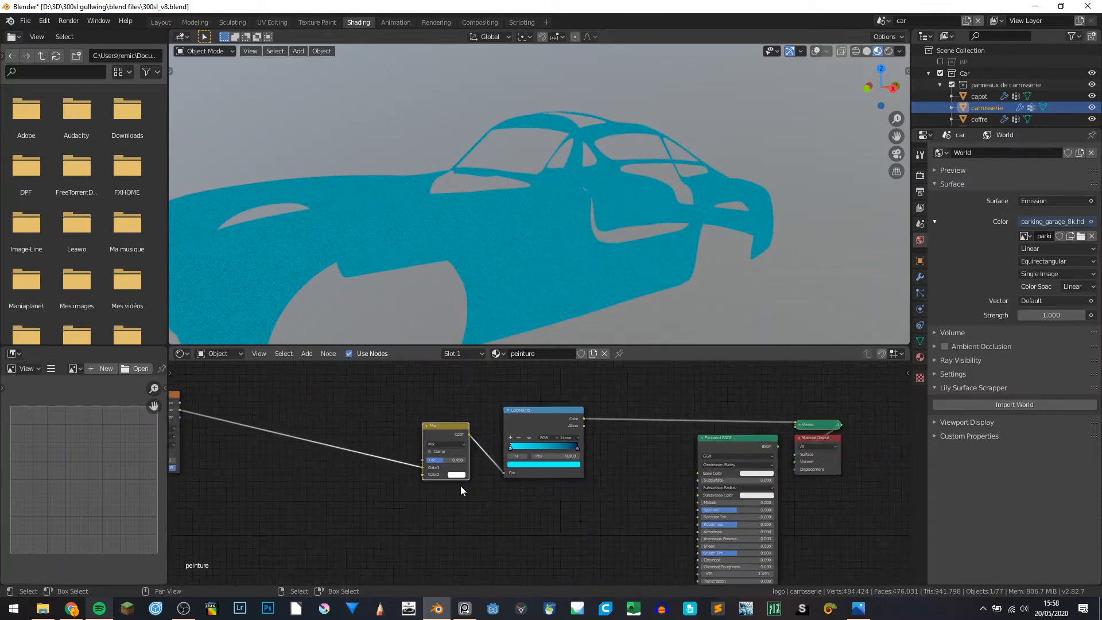
Connect the ColorRamp's Color output to the Principled BSDF's Base Color and move the ColorRamp closer to the Mix node.
{"action": "middle_click_drag", "start_coordinate": [460, 486], "coordinate": [438, 488]}
{"action": "left_click_drag", "start_coordinate": [421, 408], "coordinate": [665, 472]}
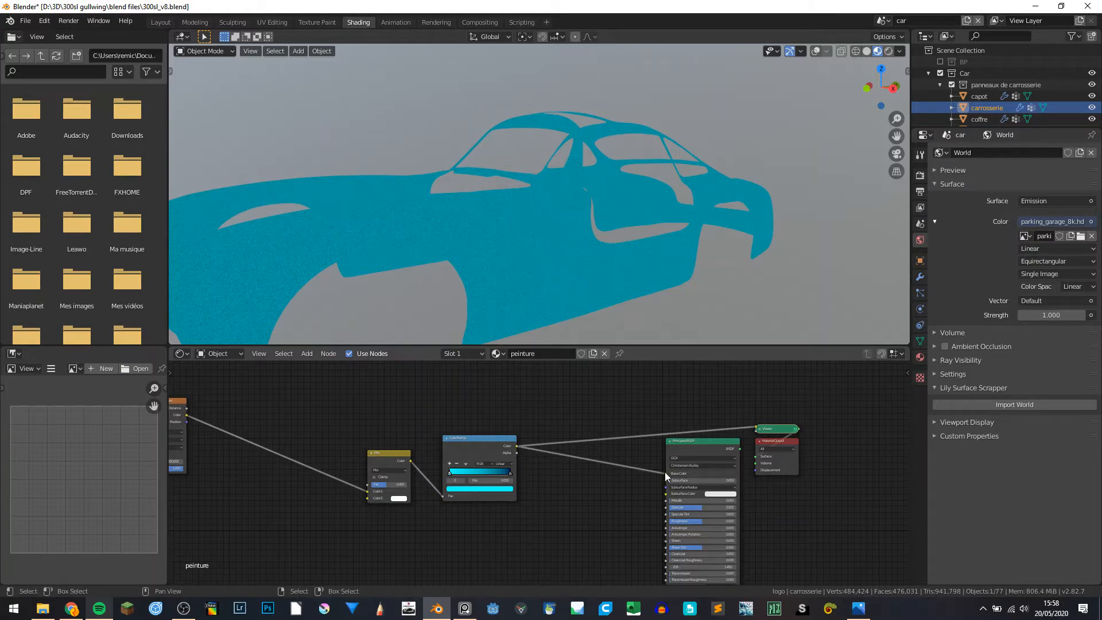
{"action": "left_click_drag", "start_coordinate": [338, 405], "coordinate": [491, 471]}
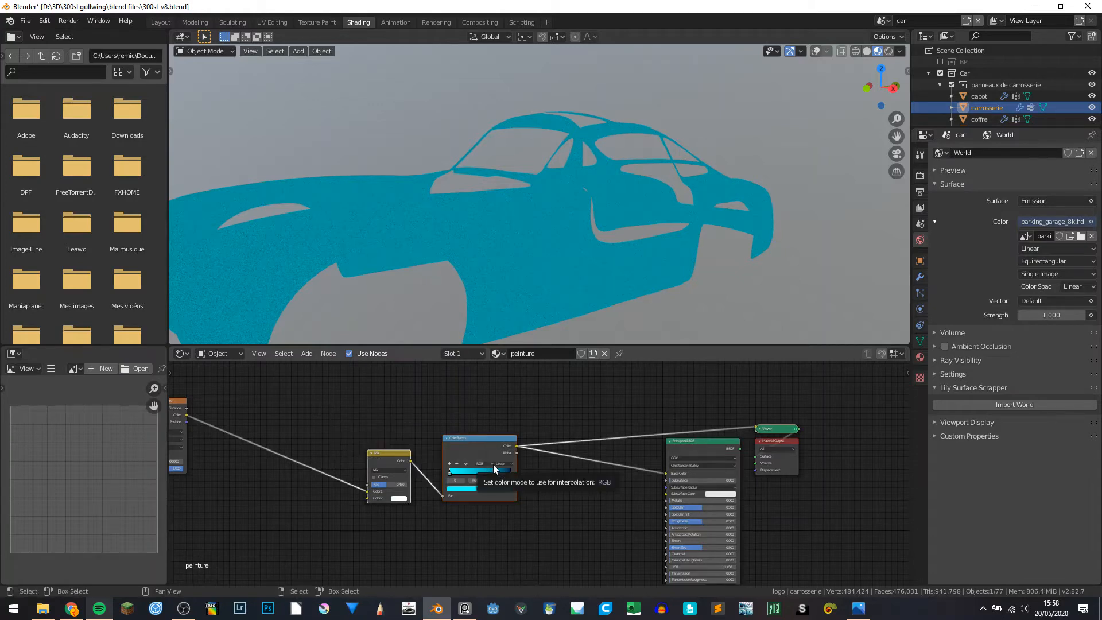
{"action": "key", "text": "shift+equal"}
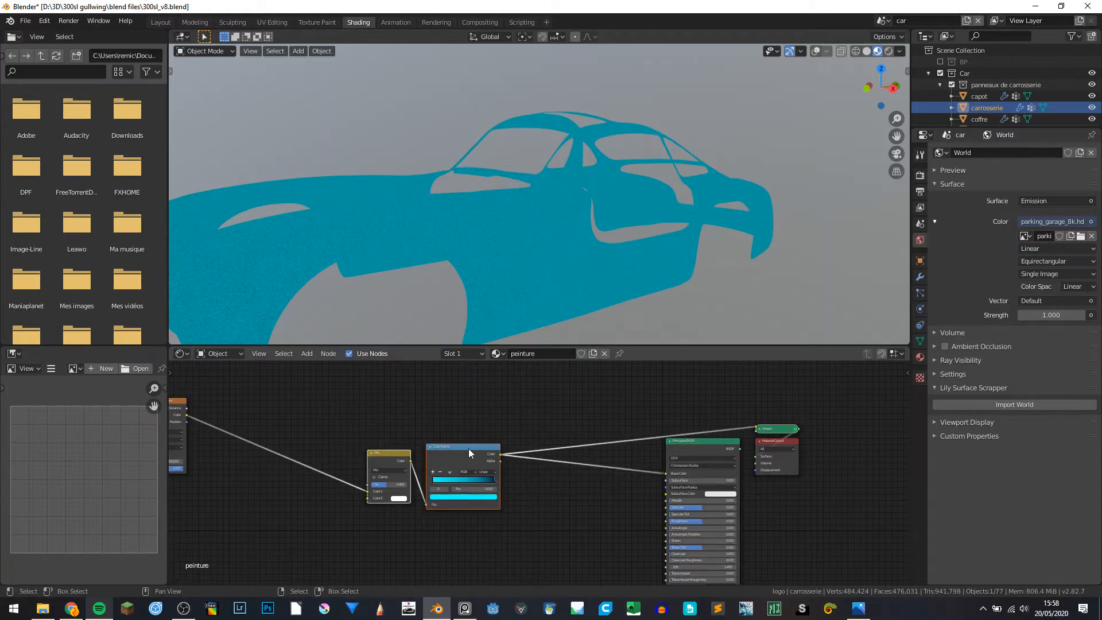
{"action": "key", "text": "n"}
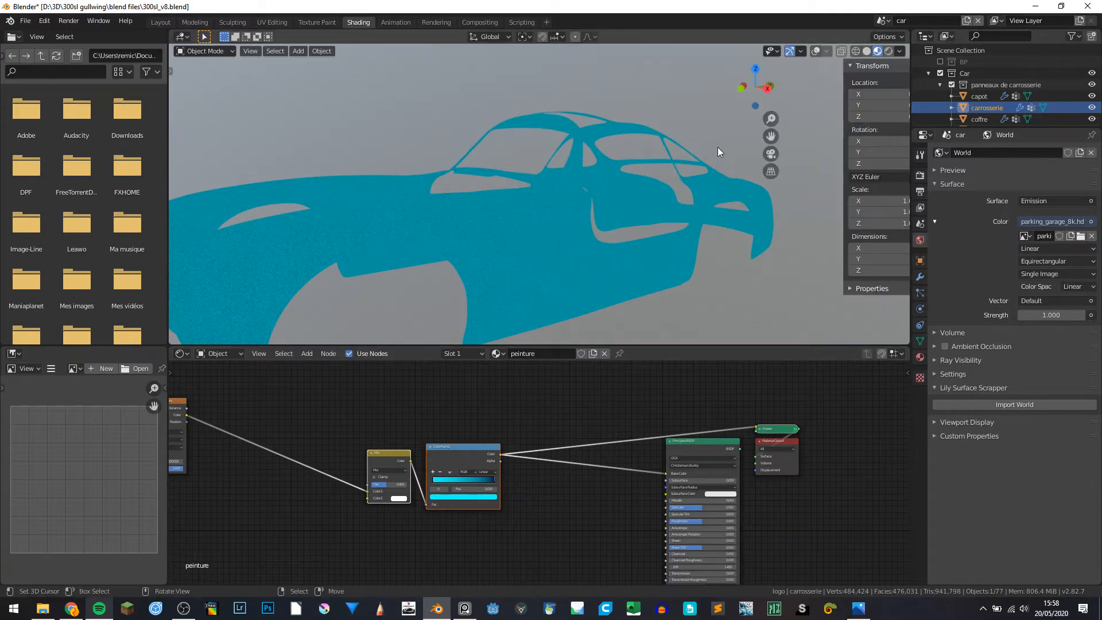
{"action": "left_click", "coordinate": [906, 293]}
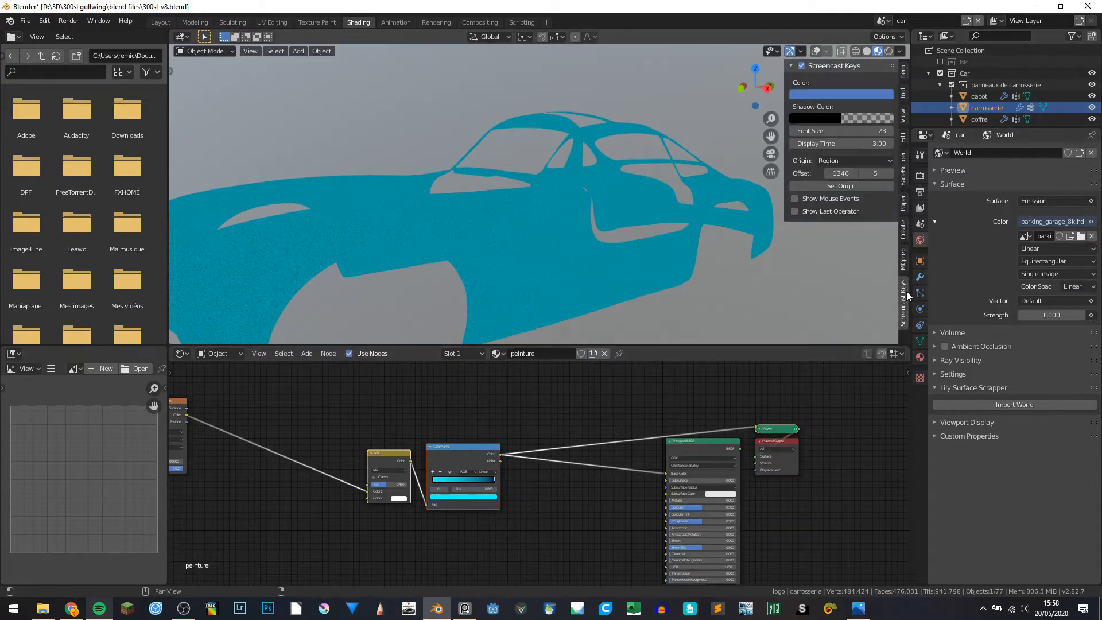
{"action": "key", "text": "n"}
{"action": "key", "text": "n"}
{"action": "key", "text": "n"}
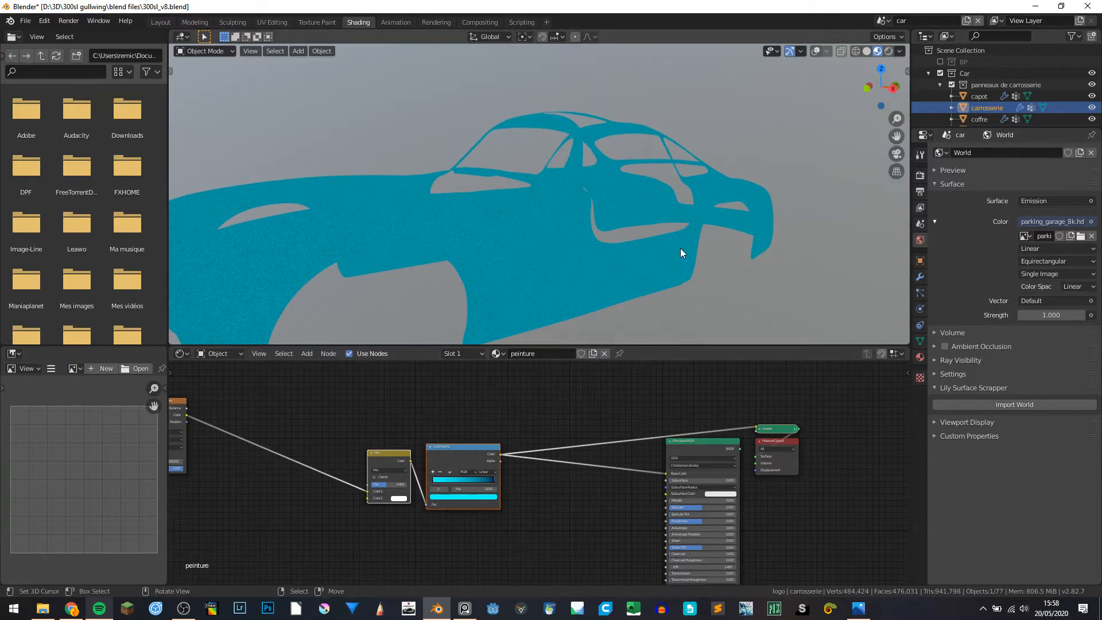
{"action": "key", "text": "n"}
{"action": "key", "text": "n"}
Move the Mix and ColorRamp nodes together closer to the Principled BSDF.
{"action": "left_click_drag", "start_coordinate": [331, 416], "coordinate": [465, 506]}
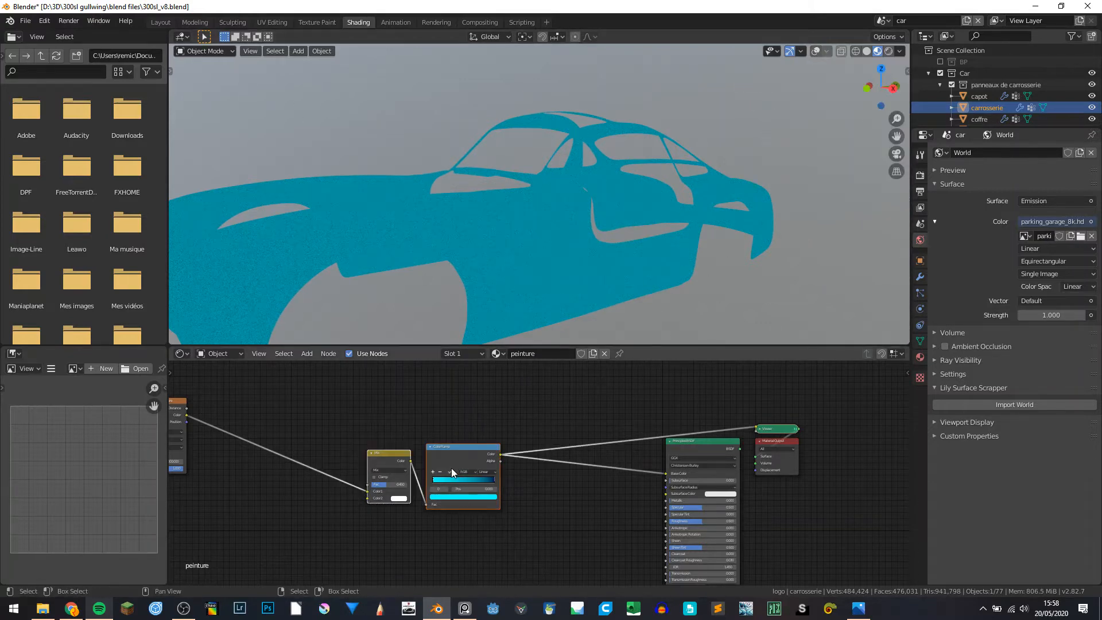
{"action": "key", "text": "g"}
{"action": "left_click", "coordinate": [576, 475]}
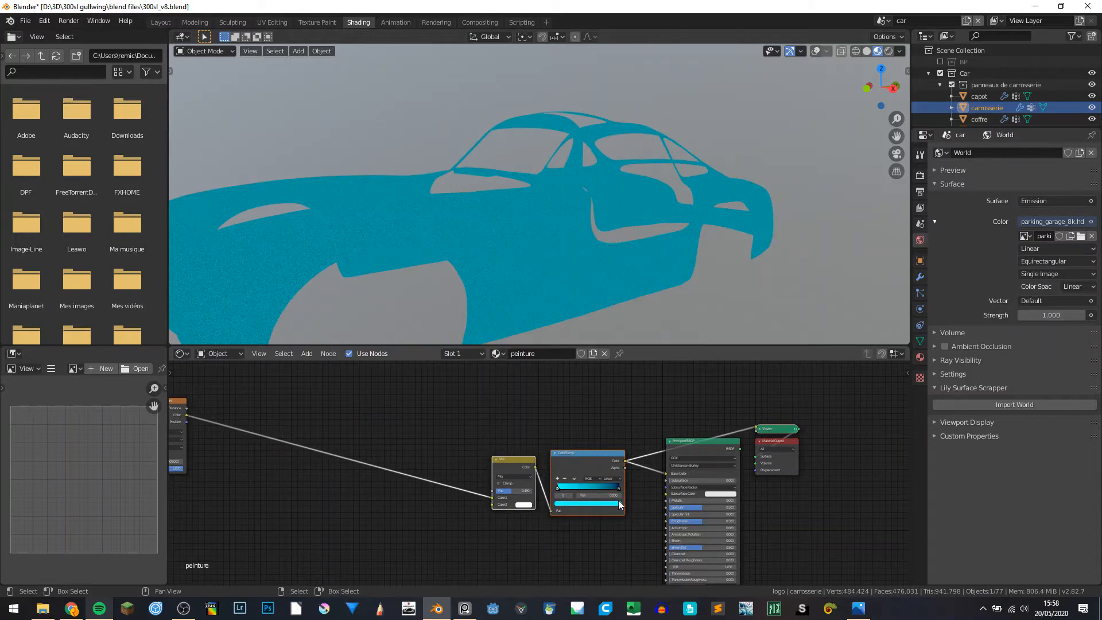
{"action": "middle_click_drag", "start_coordinate": [601, 494], "coordinate": [515, 440]}
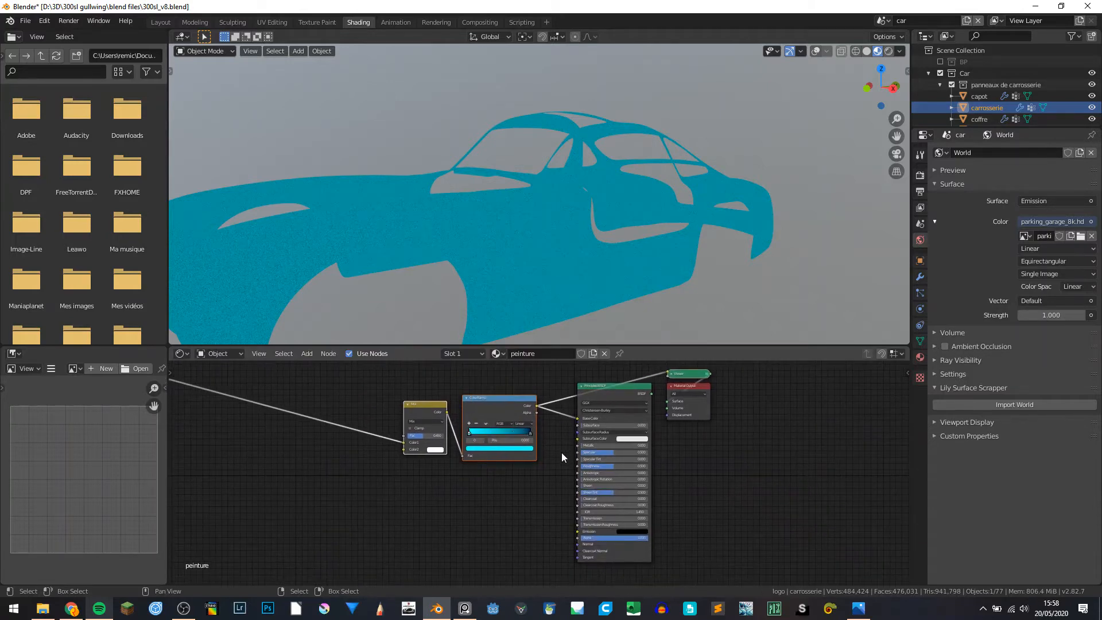
{"action": "middle_click_drag", "start_coordinate": [511, 482], "coordinate": [549, 485]}
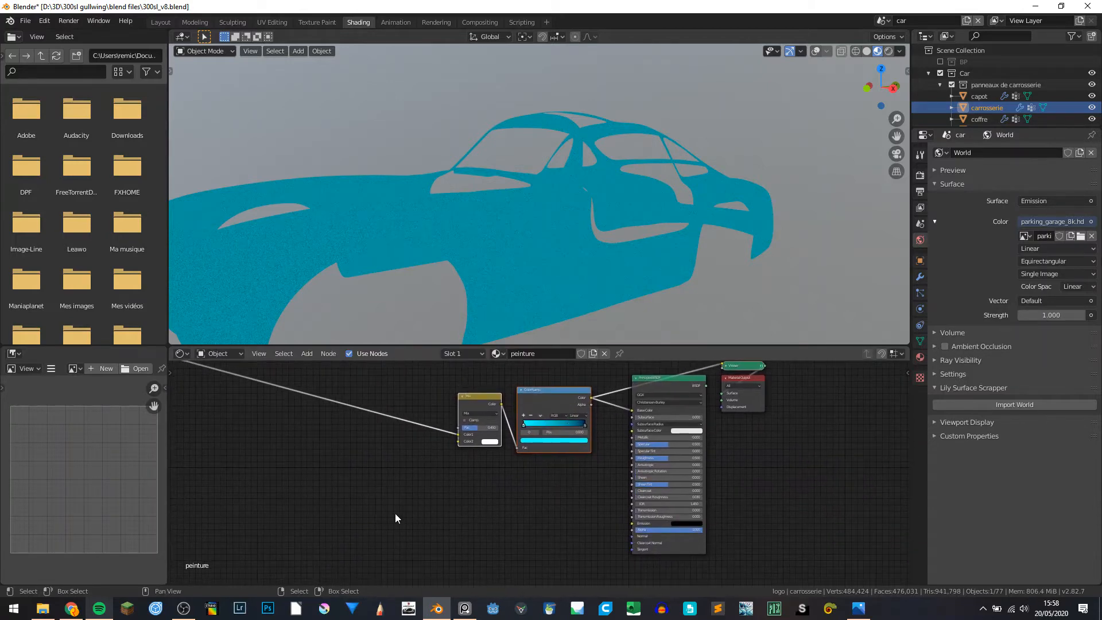
{"action": "middle_click_drag", "start_coordinate": [301, 489], "coordinate": [457, 559]}
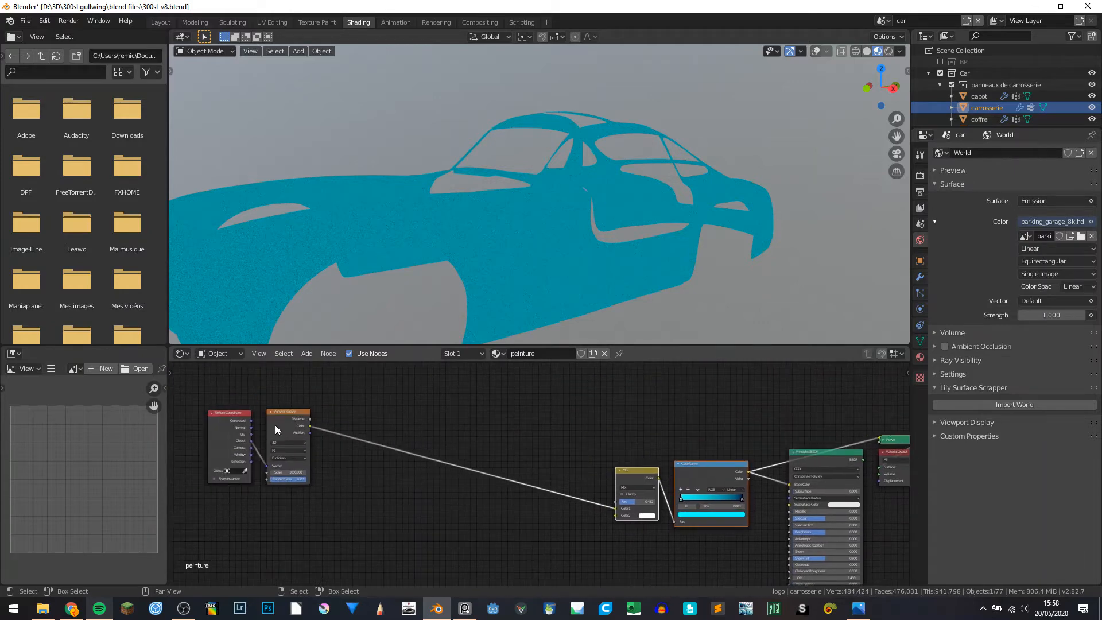
{"action": "middle_click_drag", "start_coordinate": [378, 490], "coordinate": [358, 478]}
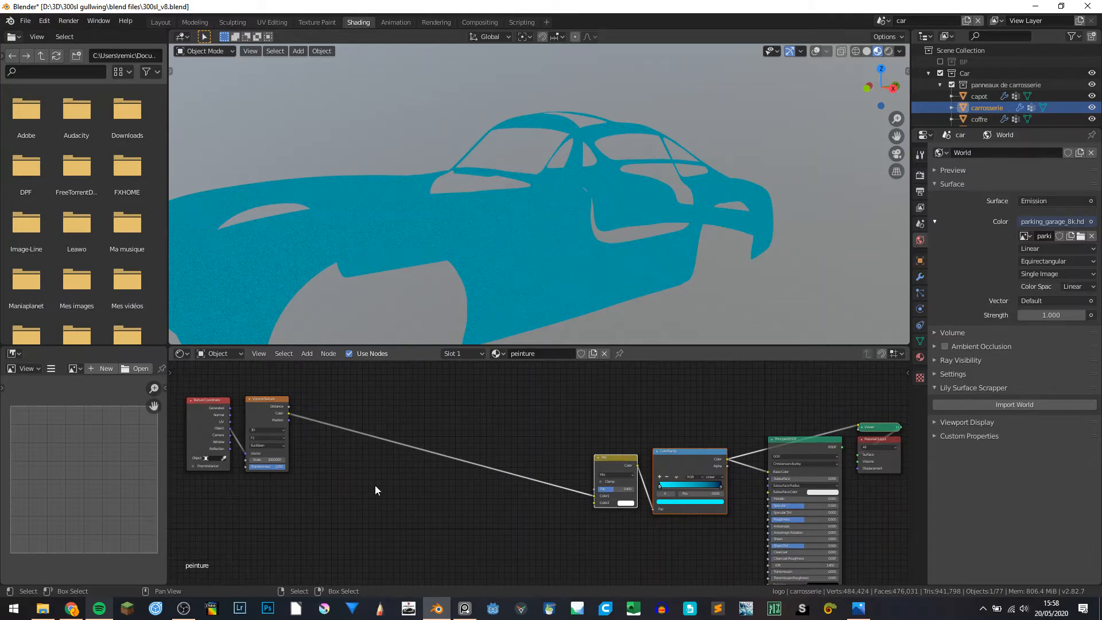
{"action": "key", "text": "shift+a"}
{"action": "left_click", "coordinate": [362, 466]}
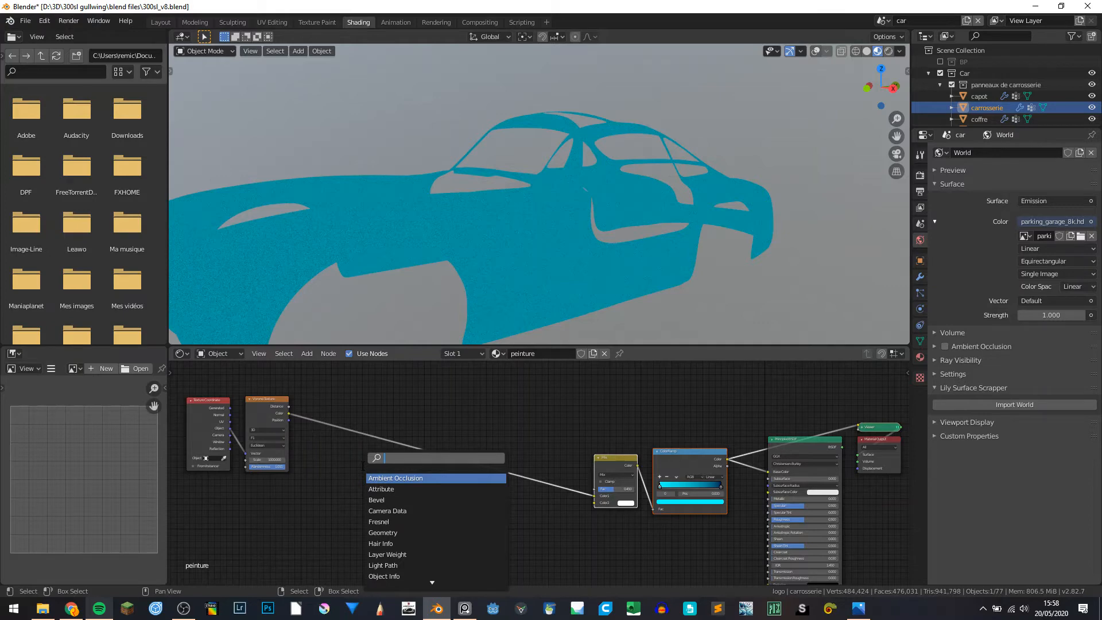
{"action": "key", "text": "Escape"}
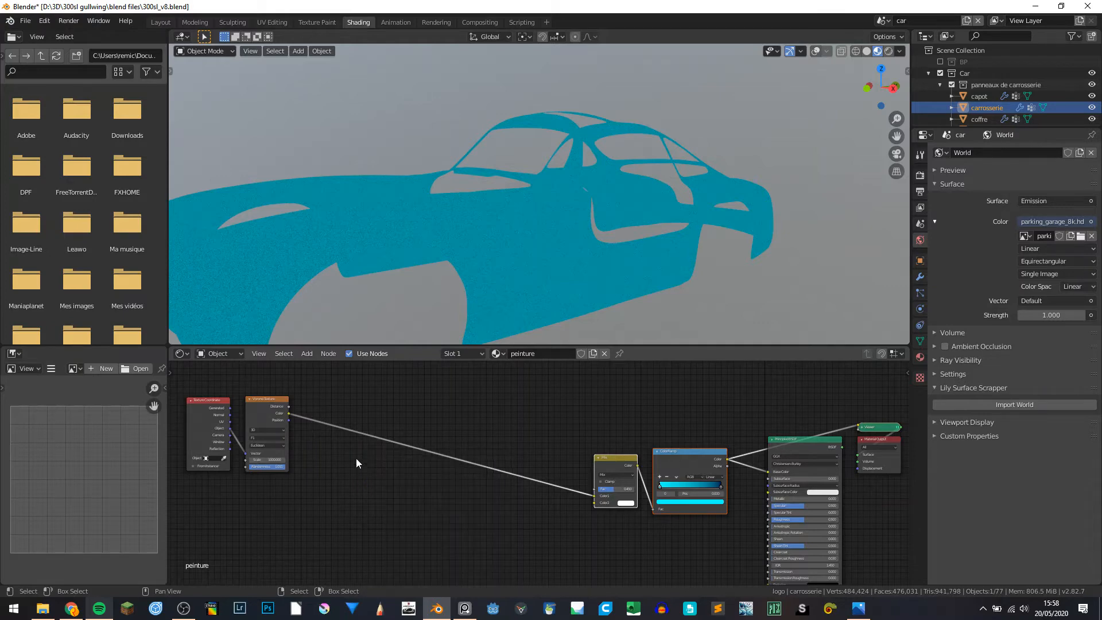
Add a Normal Map node and place it below the ColorRamp, beside the lower part of the Principled BSDF.
{"action": "middle_click_drag", "start_coordinate": [358, 461], "coordinate": [339, 442]}
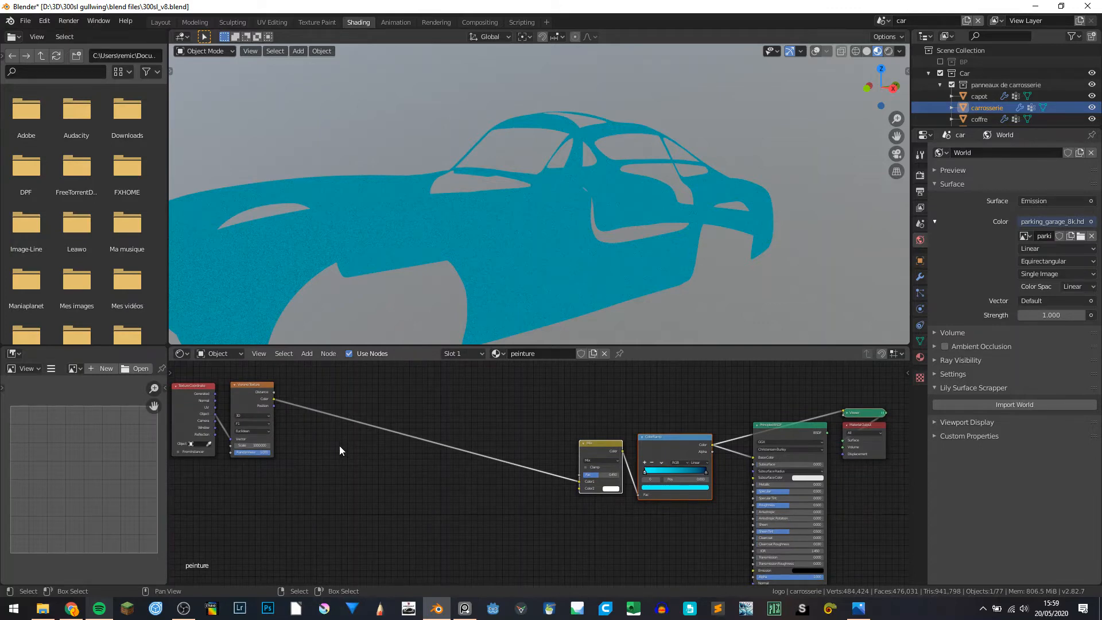
{"action": "key", "text": "shift+a"}
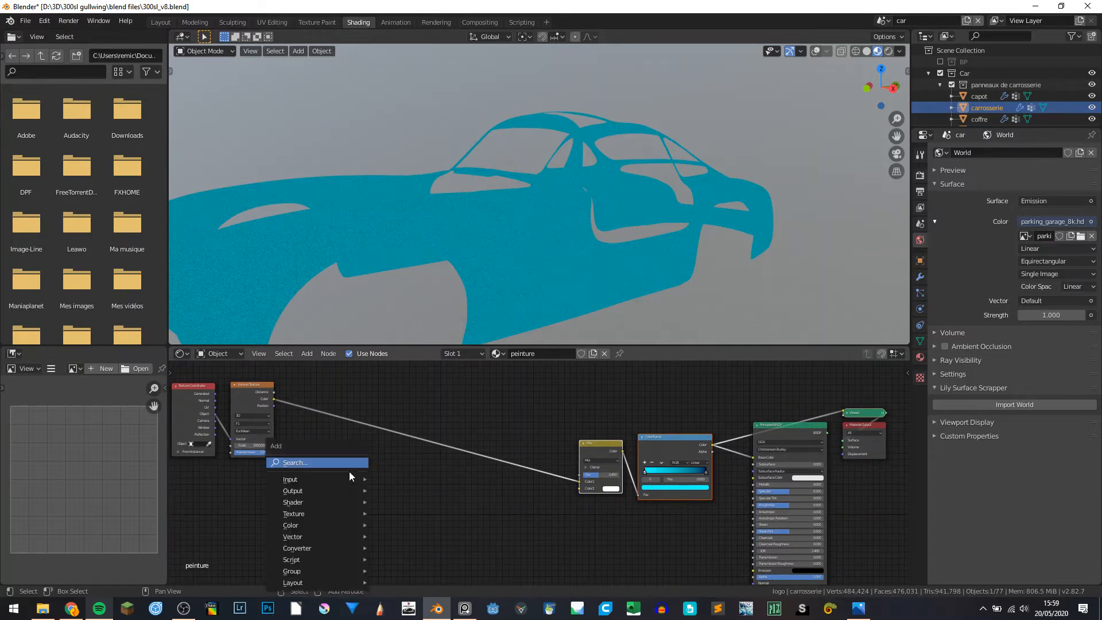
{"action": "left_click", "coordinate": [350, 471]}
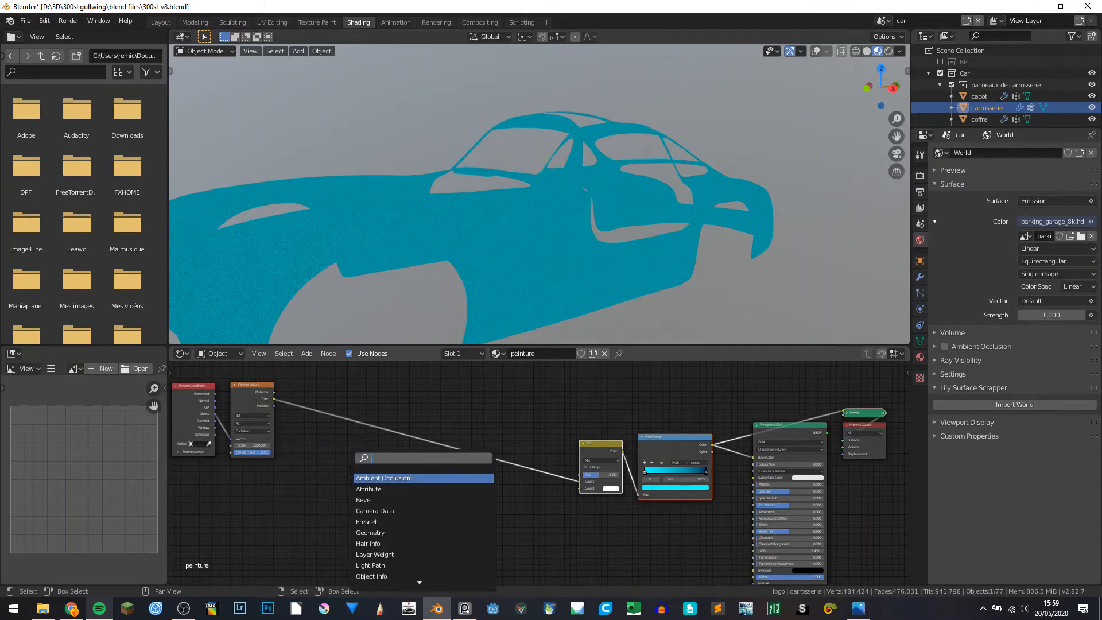
{"action": "type", "text": "nor"}
{"action": "key", "text": "Down"}
{"action": "key", "text": "Return"}
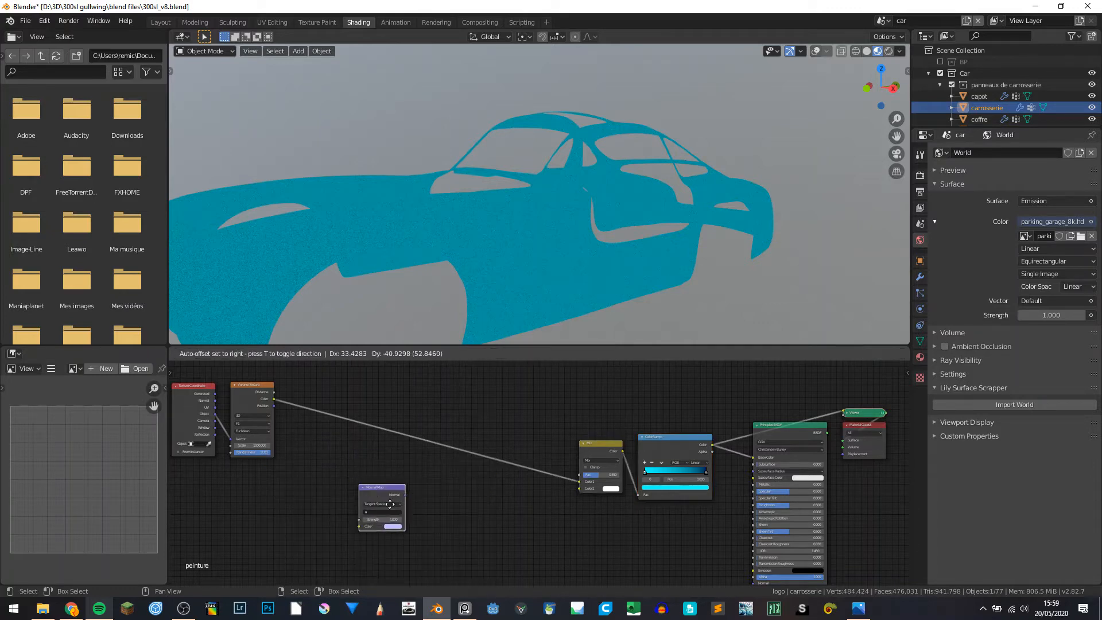
{"action": "left_click", "coordinate": [640, 545]}
Connect the Normal Map's Normal output to the Principled BSDF's Normal input and shift the Normal Map node closer to that input.
{"action": "middle_click_drag", "start_coordinate": [643, 523], "coordinate": [571, 478]}
{"action": "scroll", "coordinate": [570, 477], "scroll_direction": "up", "scroll_amount": 2}
{"action": "middle_click_drag", "start_coordinate": [645, 537], "coordinate": [556, 511]}
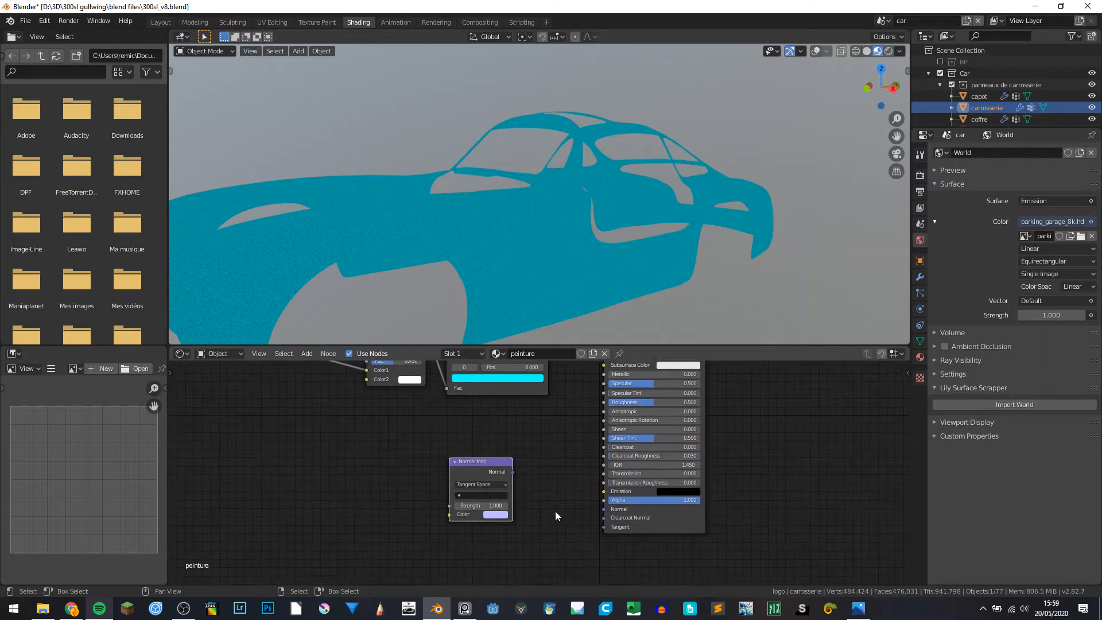
{"action": "left_click_drag", "start_coordinate": [513, 478], "coordinate": [607, 511]}
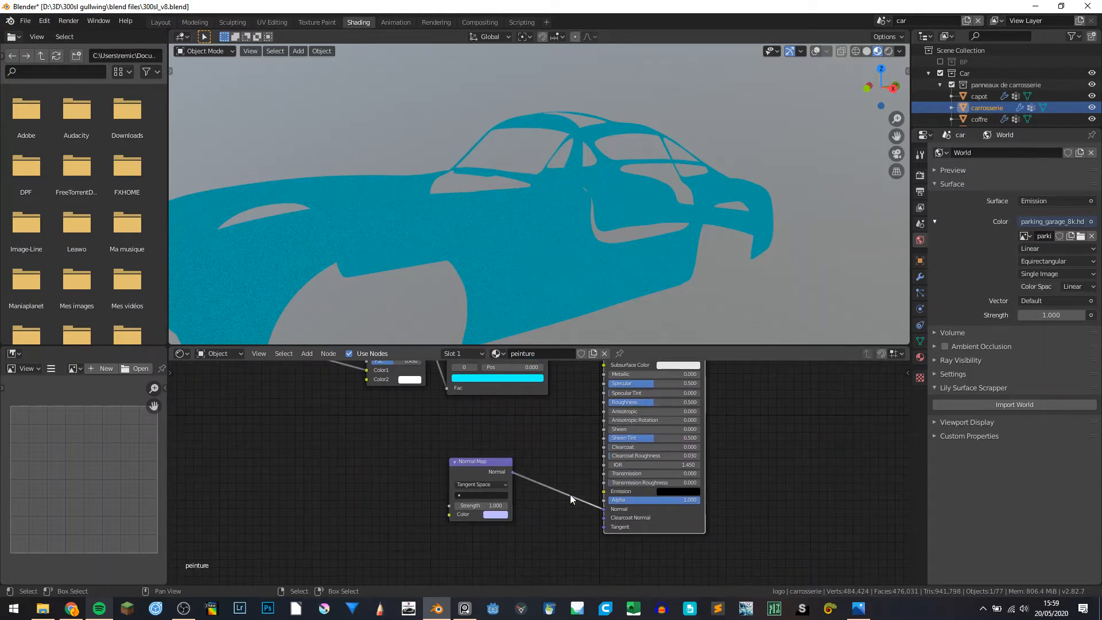
{"action": "left_click_drag", "start_coordinate": [500, 477], "coordinate": [522, 513]}
Feed the Principled BSDF into the Material Output's Surface in place of the ColorRamp preview and view the shaded front fender.
{"action": "middle_click_drag", "start_coordinate": [651, 521], "coordinate": [590, 395]}
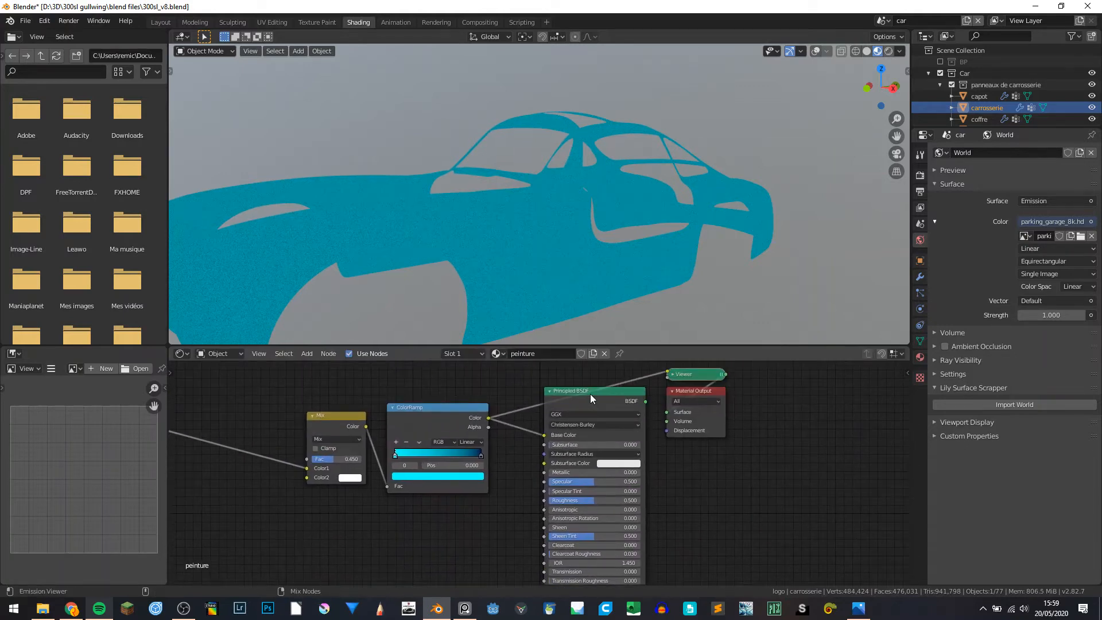
{"action": "left_click", "coordinate": [590, 394], "text": "ctrl+shift"}
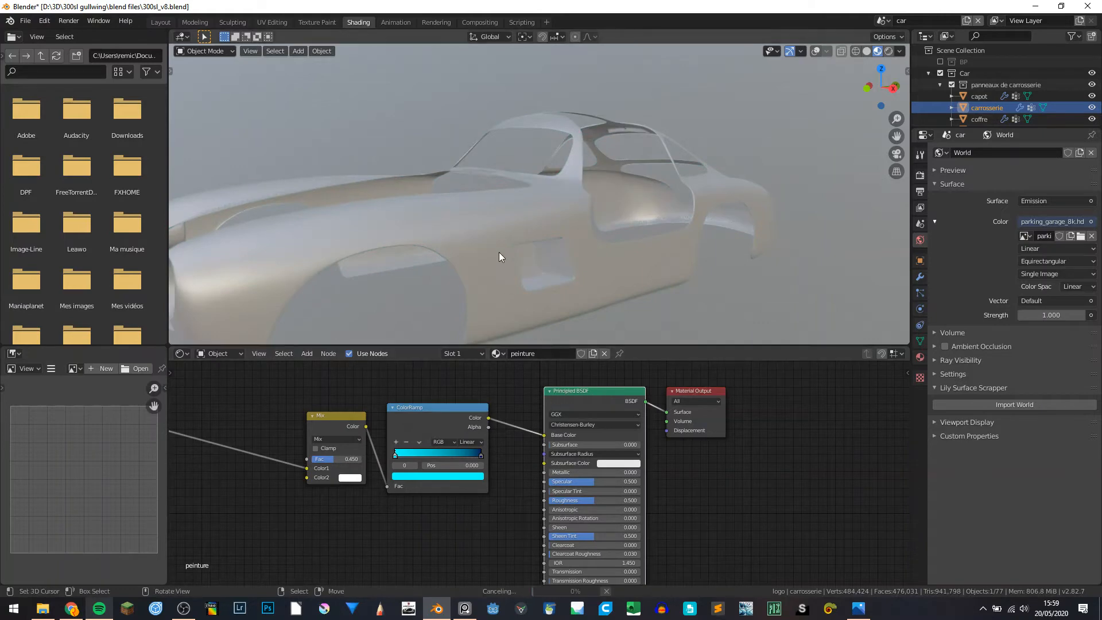
{"action": "scroll", "coordinate": [463, 216], "scroll_direction": "up", "scroll_amount": 3}
{"action": "middle_click_drag", "start_coordinate": [456, 214], "coordinate": [425, 339]}
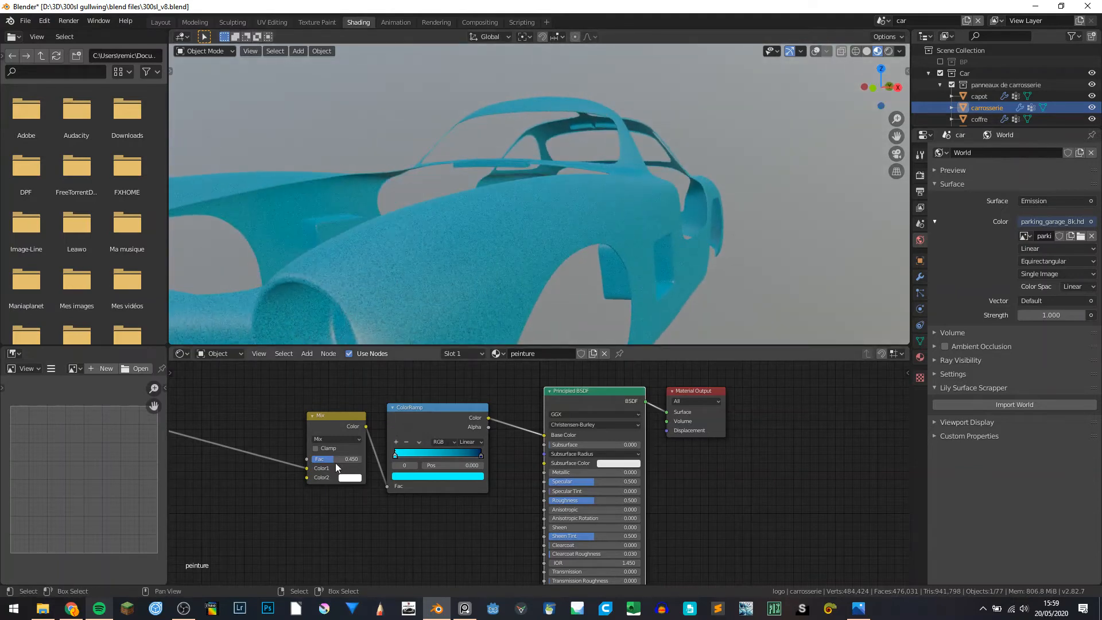
Set the Mix node's Fac to 0.950 and inspect the paint colour from the side of the body.
{"action": "left_click_drag", "start_coordinate": [339, 459], "coordinate": [359, 459]}
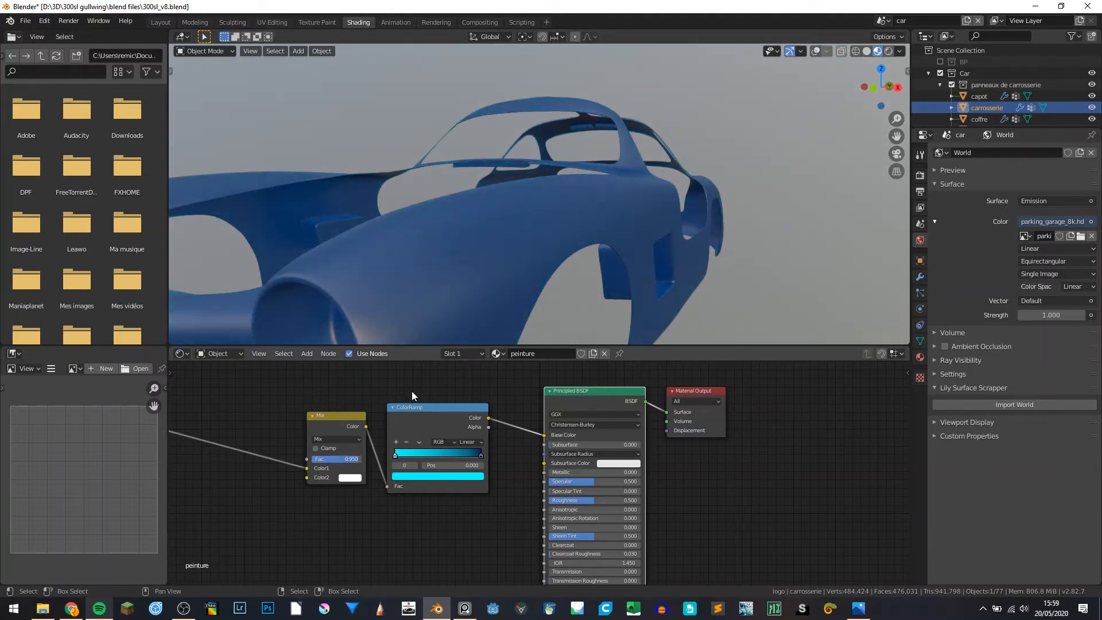
{"action": "scroll", "coordinate": [508, 216], "scroll_direction": "up", "scroll_amount": 3}
{"action": "scroll", "coordinate": [509, 216], "scroll_direction": "down", "scroll_amount": 4}
{"action": "middle_click_drag", "start_coordinate": [510, 218], "coordinate": [417, 238]}
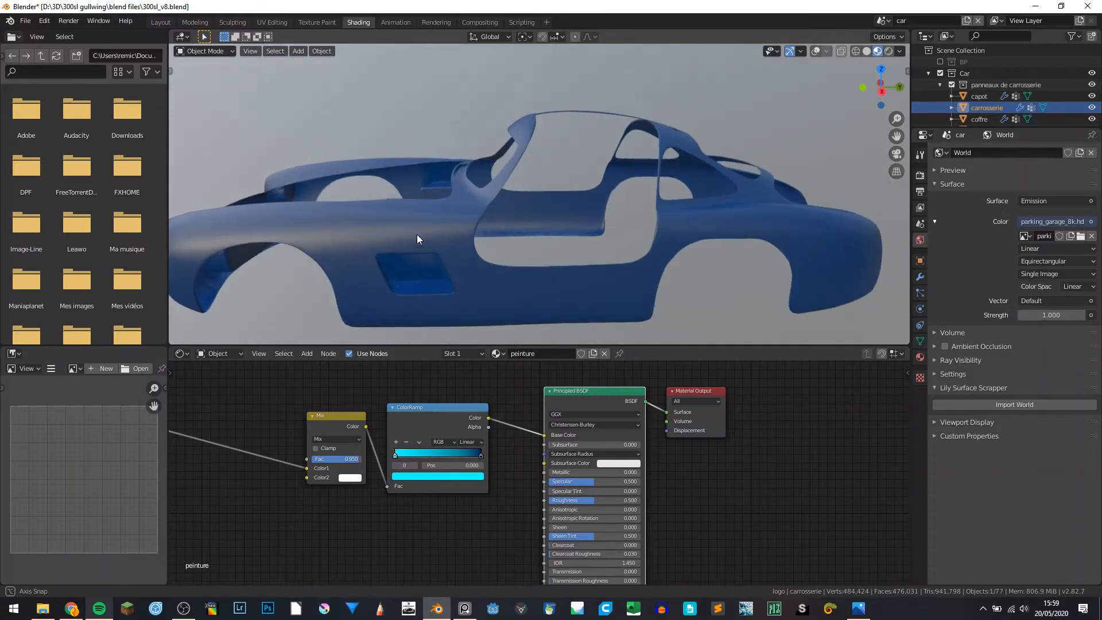
Reposition the Normal Map node slightly and connect the Voronoi Texture's Color output to its Color input.
{"action": "middle_click_drag", "start_coordinate": [328, 539], "coordinate": [603, 462]}
{"action": "scroll", "coordinate": [363, 168], "scroll_direction": "up", "scroll_amount": 3}
{"action": "middle_click_drag", "start_coordinate": [363, 168], "coordinate": [468, 345]}
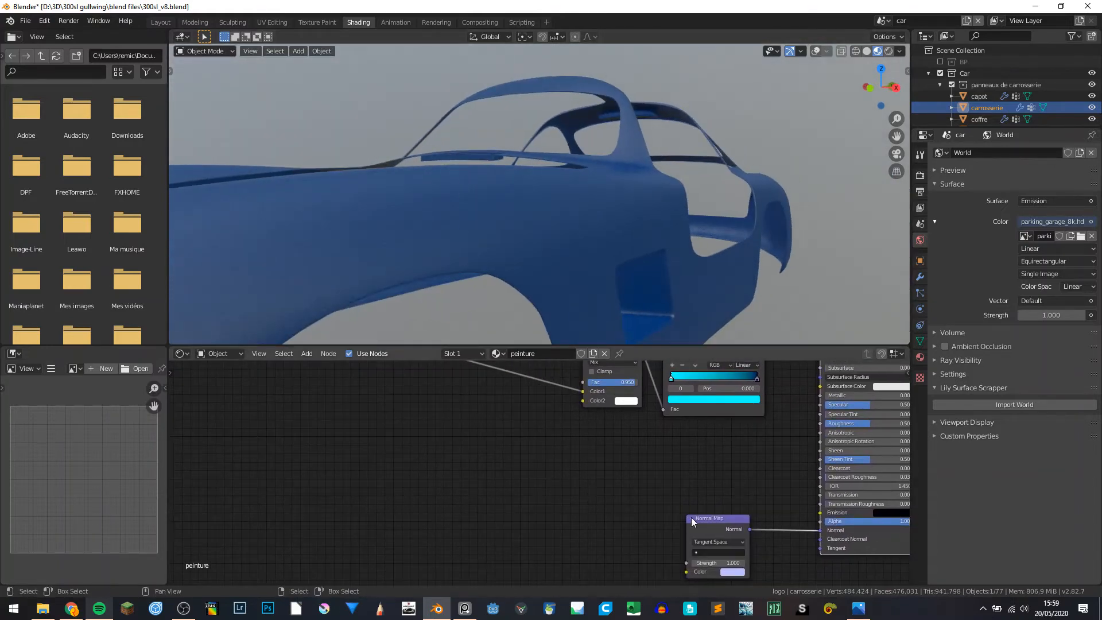
{"action": "left_click_drag", "start_coordinate": [691, 518], "coordinate": [711, 513]}
{"action": "scroll", "coordinate": [578, 446], "scroll_direction": "down", "scroll_amount": 2}
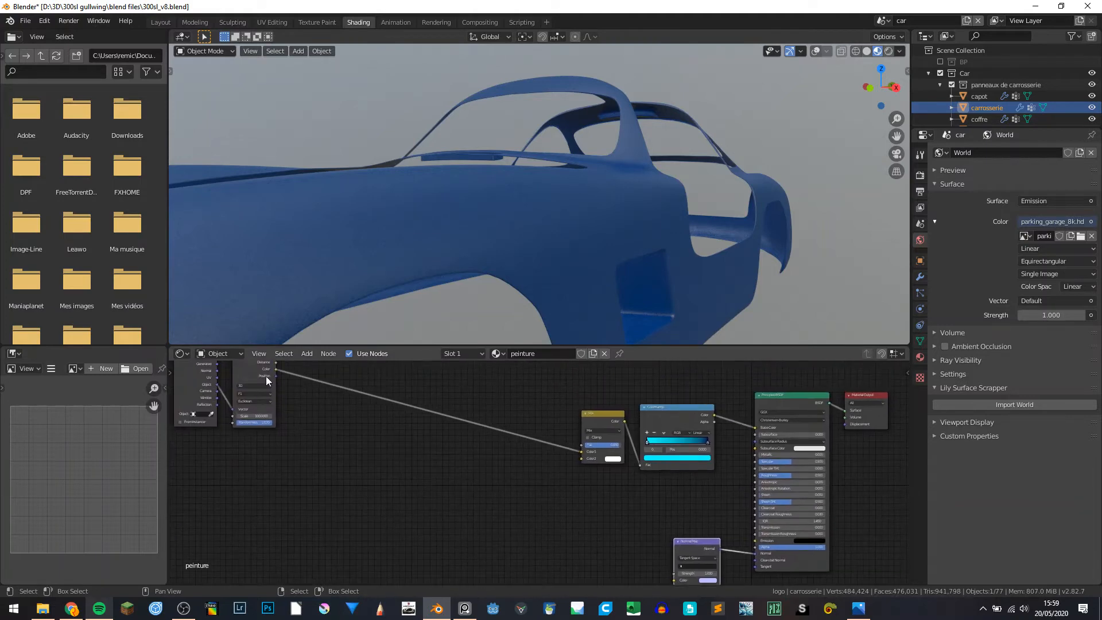
{"action": "left_click_drag", "start_coordinate": [276, 369], "coordinate": [673, 581]}
{"action": "middle_click_drag", "start_coordinate": [621, 428], "coordinate": [608, 425]}
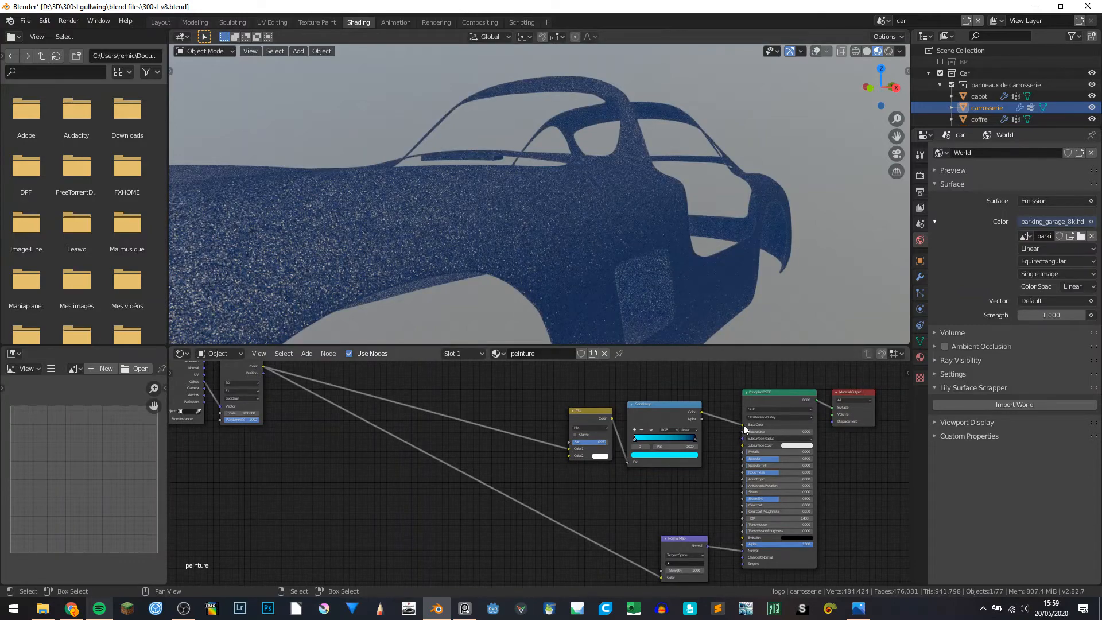
Disconnect the ColorRamp from the Principled BSDF's Base Color and inspect the flake normals up close on the uncoloured body.
{"action": "left_click_drag", "start_coordinate": [744, 425], "coordinate": [733, 422]}
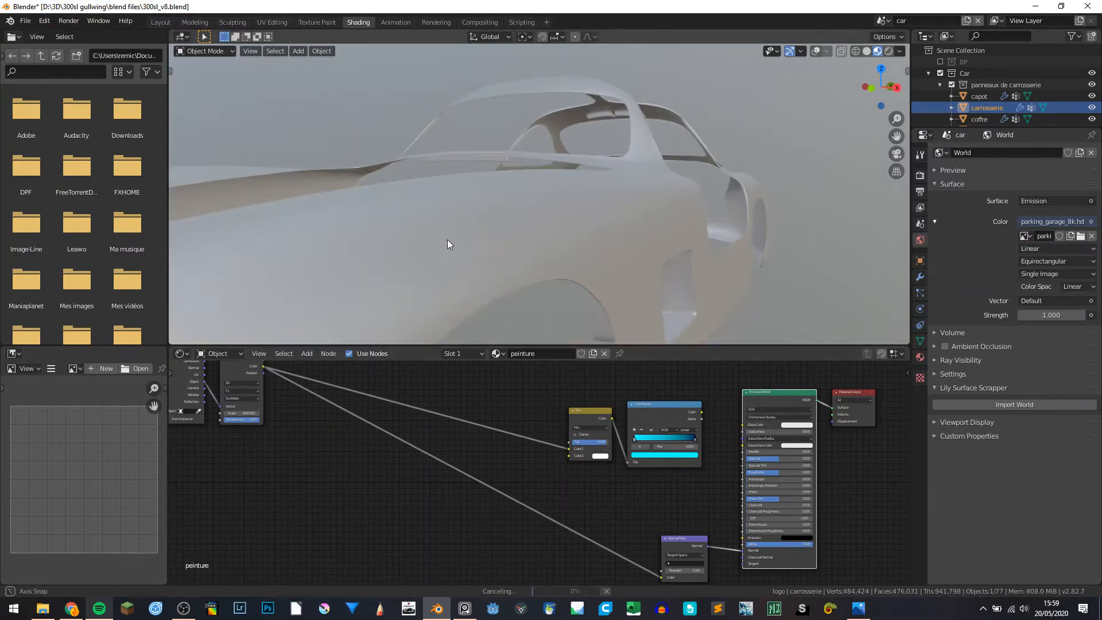
{"action": "middle_click_drag", "start_coordinate": [497, 236], "coordinate": [519, 232]}
{"action": "scroll", "coordinate": [523, 241], "scroll_direction": "up", "scroll_amount": 5}
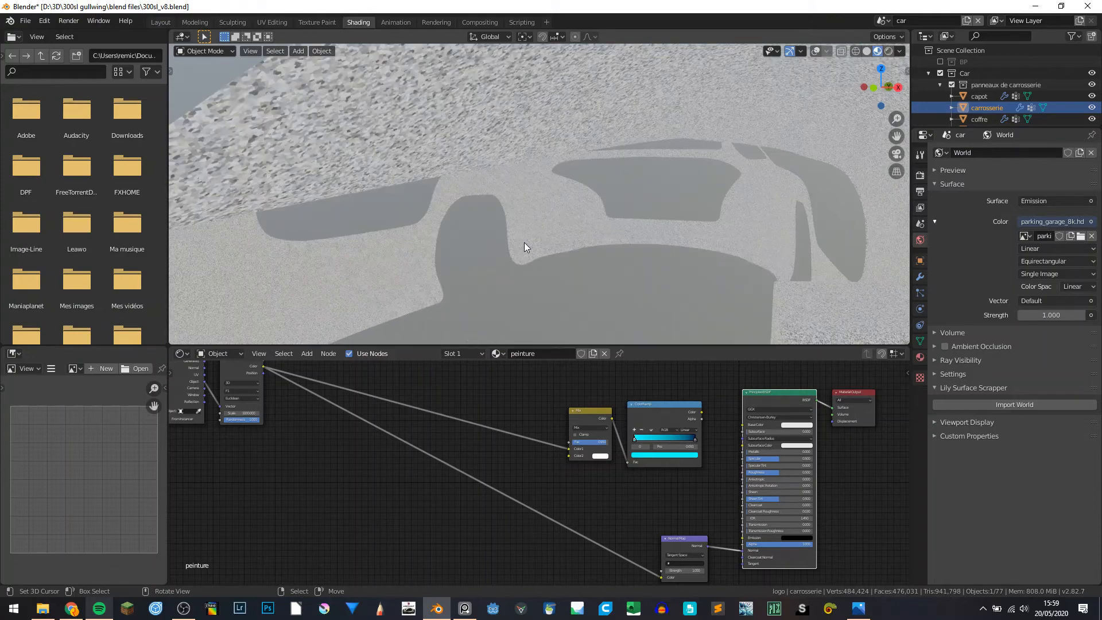
{"action": "scroll", "coordinate": [524, 242], "scroll_direction": "down", "scroll_amount": 4}
Set the Normal Map's Strength to 0.470.
{"action": "middle_click_drag", "start_coordinate": [657, 512], "coordinate": [612, 479]}
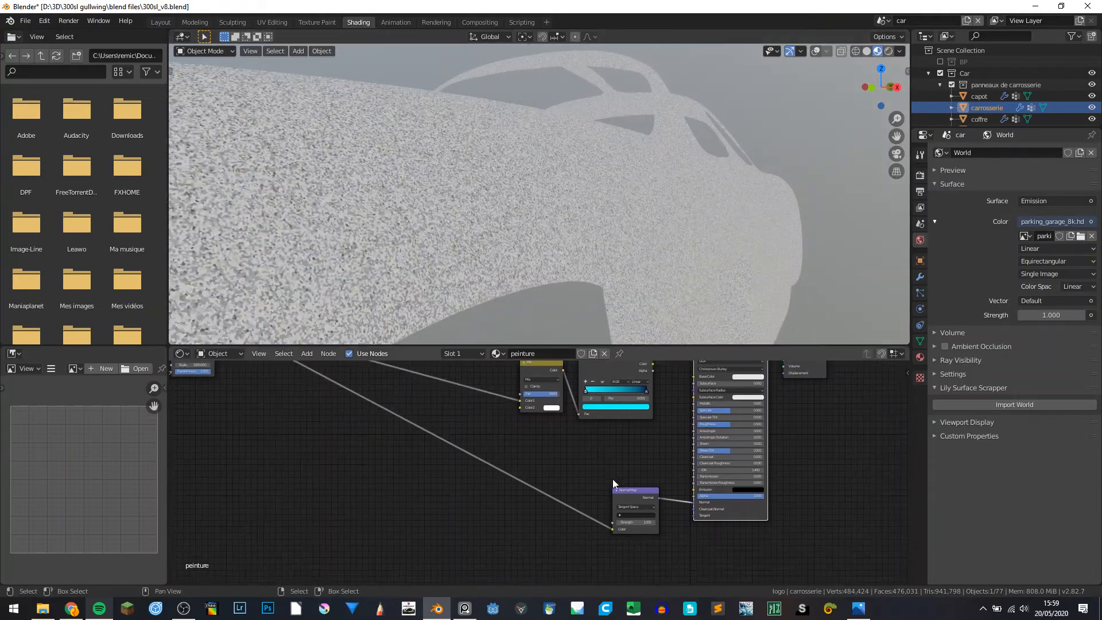
{"action": "scroll", "coordinate": [554, 480], "scroll_direction": "up", "scroll_amount": 8}
{"action": "middle_click_drag", "start_coordinate": [543, 480], "coordinate": [341, 399]}
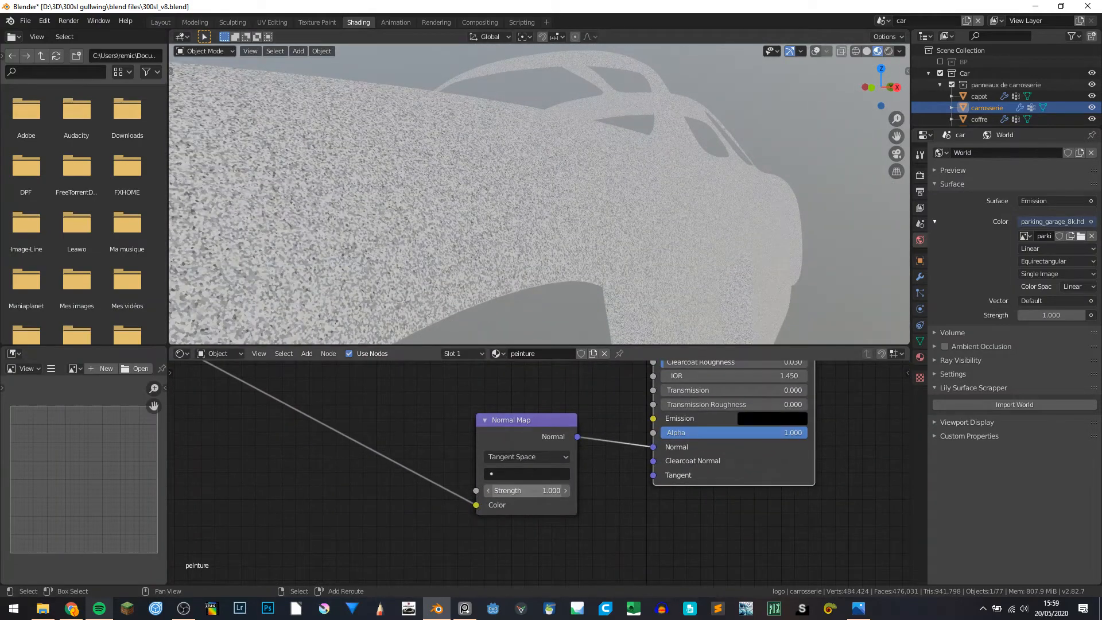
{"action": "left_click_drag", "start_coordinate": [527, 491], "coordinate": [493, 490]}
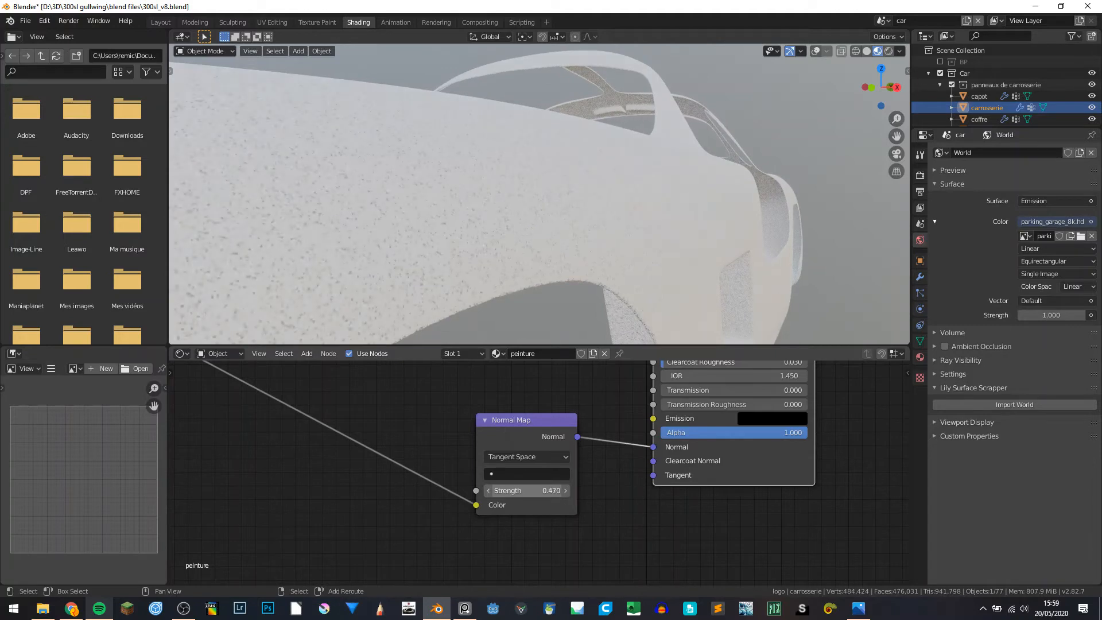
Reconnect the ColorRamp's Color output to the Principled BSDF's Base Color and inspect the flaked paint on the whole body.
{"action": "middle_click_drag", "start_coordinate": [624, 411], "coordinate": [476, 409]}
{"action": "left_click_drag", "start_coordinate": [456, 382], "coordinate": [545, 408]}
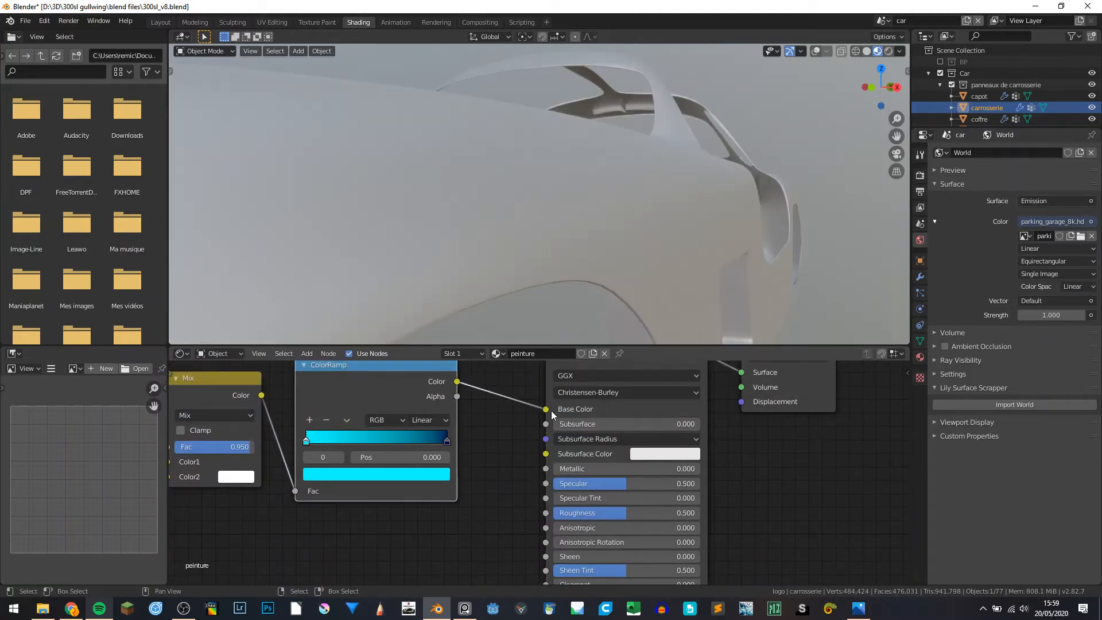
{"action": "scroll", "coordinate": [557, 241], "scroll_direction": "down", "scroll_amount": 6}
{"action": "scroll", "coordinate": [517, 242], "scroll_direction": "up", "scroll_amount": 6}
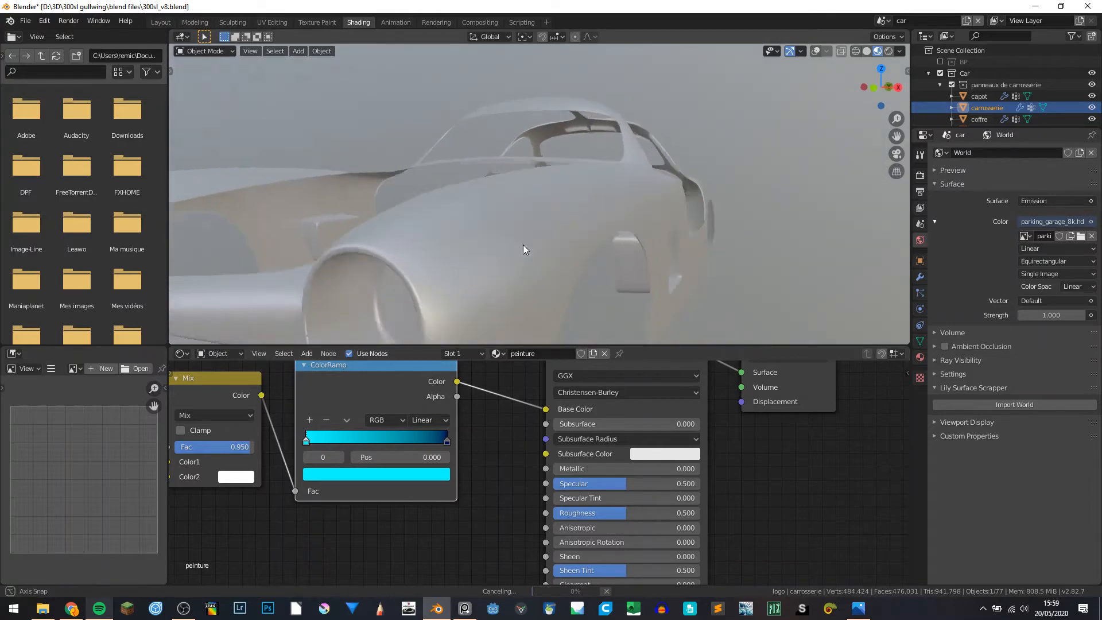
{"action": "scroll", "coordinate": [484, 229], "scroll_direction": "down", "scroll_amount": 4}
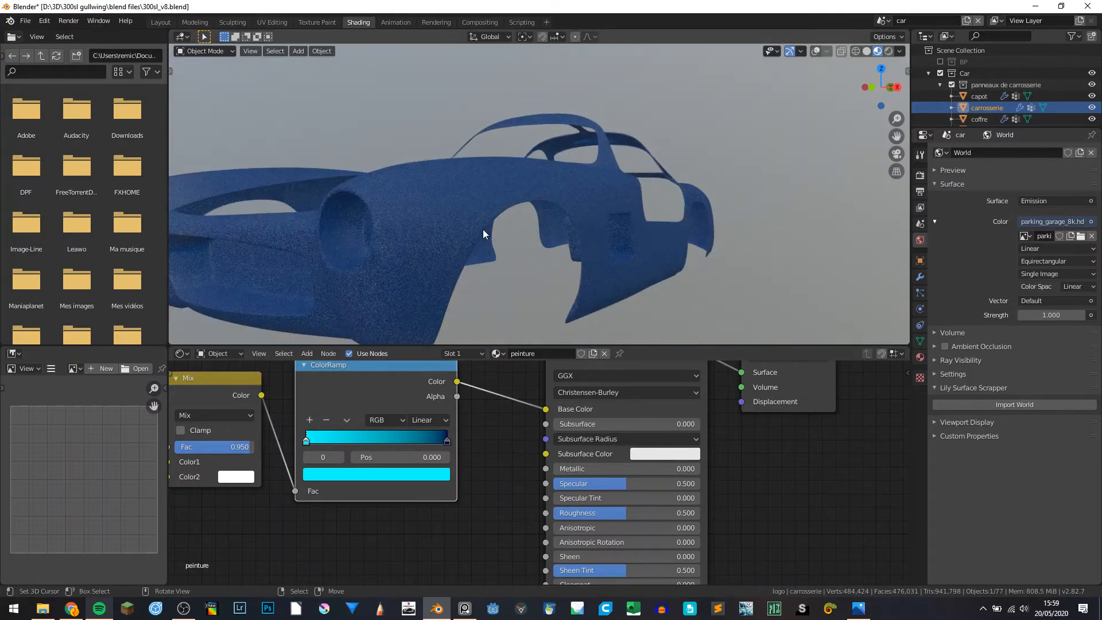
{"action": "scroll", "coordinate": [491, 418], "scroll_direction": "down", "scroll_amount": 4}
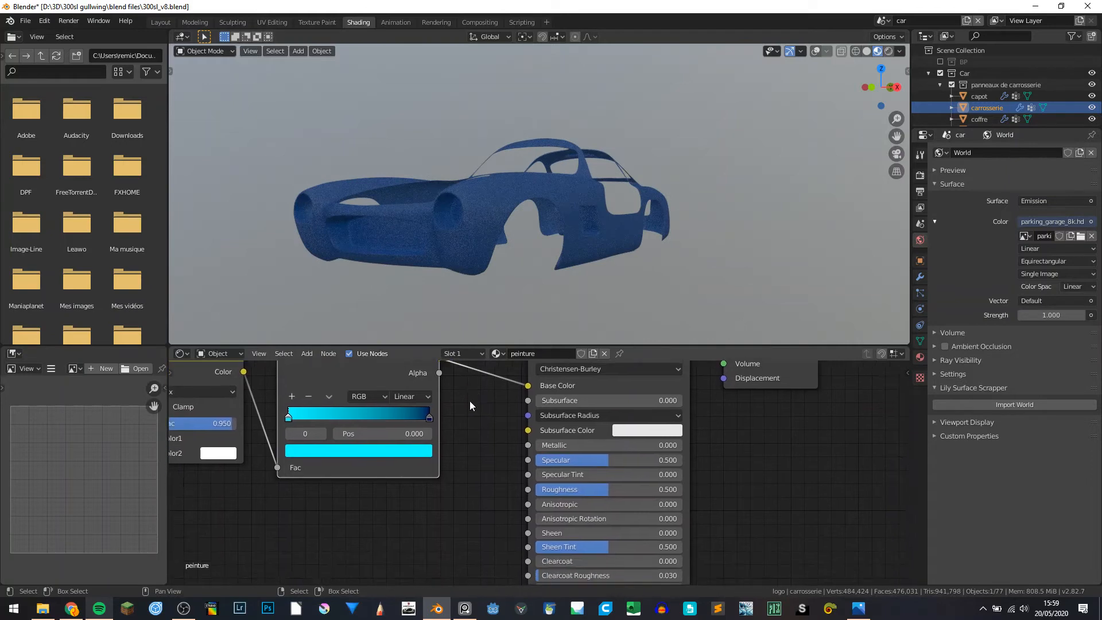
{"action": "middle_click_drag", "start_coordinate": [508, 504], "coordinate": [456, 512]}
{"action": "scroll", "coordinate": [482, 450], "scroll_direction": "up", "scroll_amount": 2}
{"action": "scroll", "coordinate": [486, 222], "scroll_direction": "up", "scroll_amount": 5}
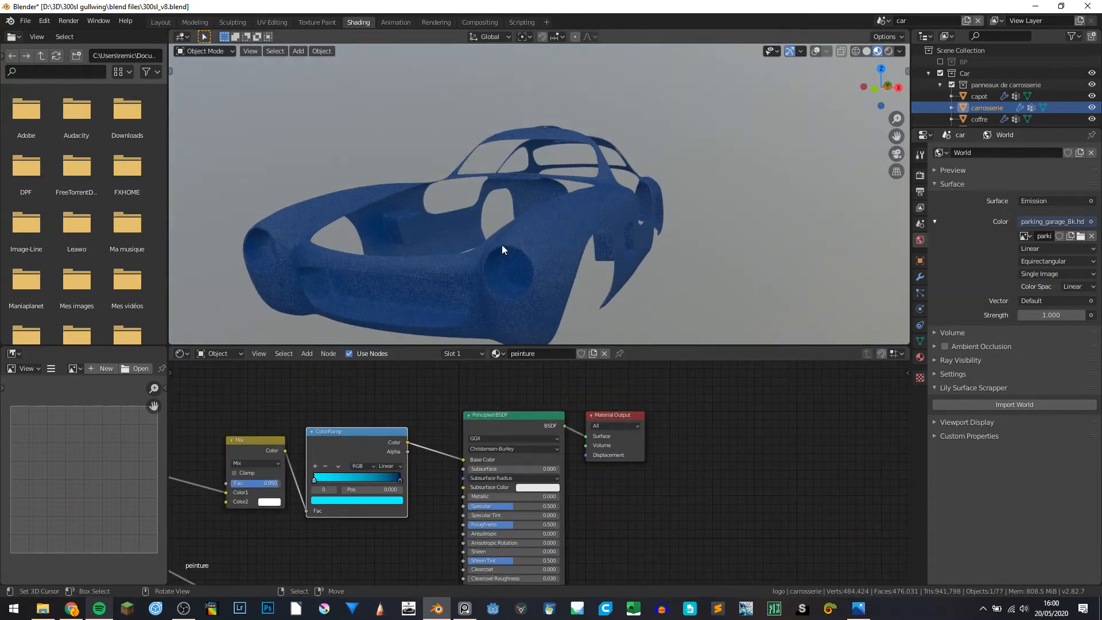
Compare the flaked body with the car paint reference photo in Chrome and set the Principled BSDF's Clearcoat to 0.832.
{"action": "scroll", "coordinate": [542, 307], "scroll_direction": "down", "scroll_amount": 3}
{"action": "scroll", "coordinate": [539, 277], "scroll_direction": "up", "scroll_amount": 4}
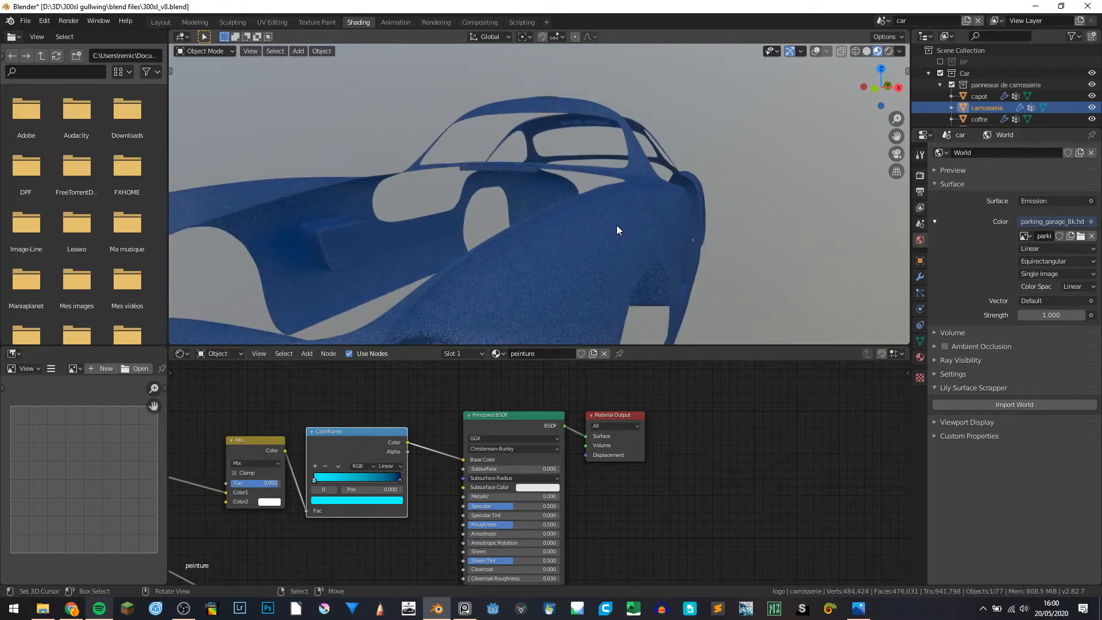
{"action": "scroll", "coordinate": [617, 230], "scroll_direction": "down", "scroll_amount": 4}
{"action": "middle_click_drag", "start_coordinate": [616, 230], "coordinate": [581, 236]}
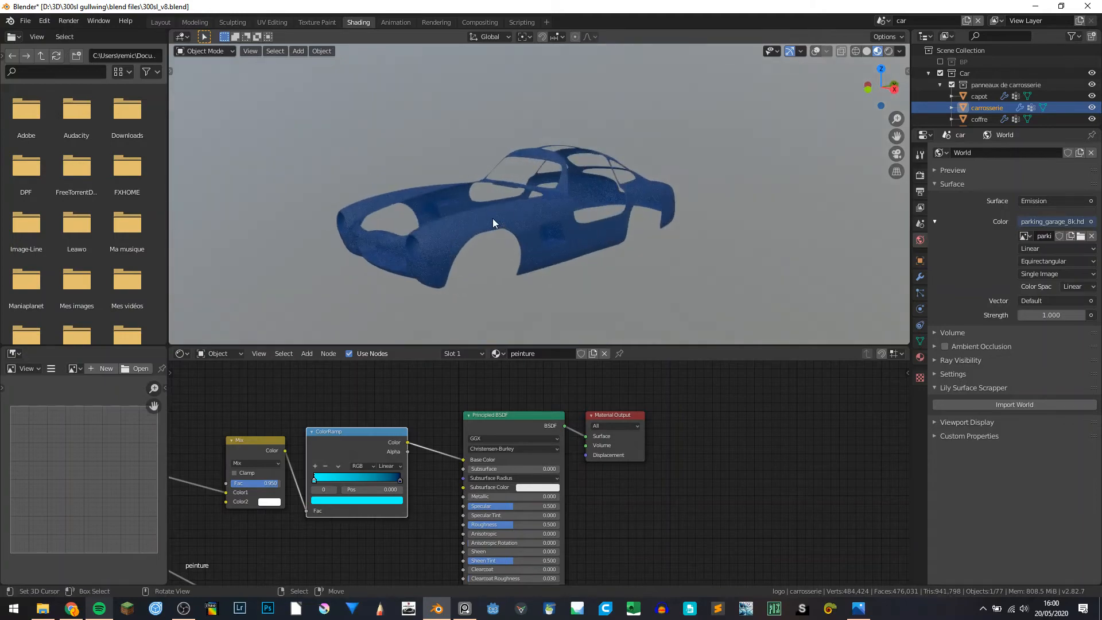
{"action": "left_click", "coordinate": [71, 608]}
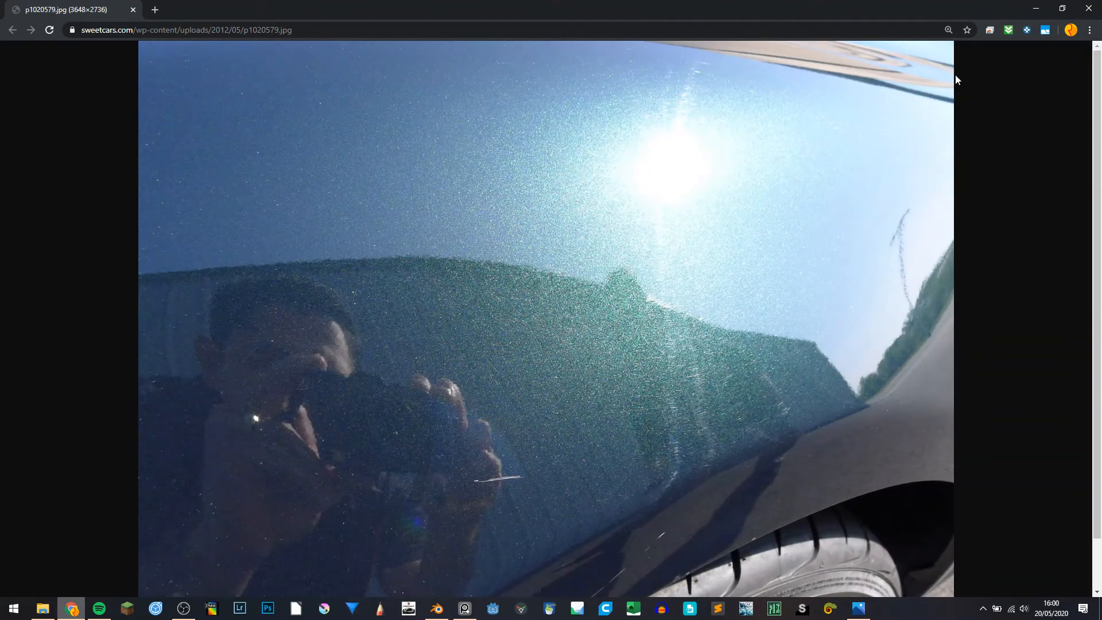
{"action": "left_click", "coordinate": [1036, 8]}
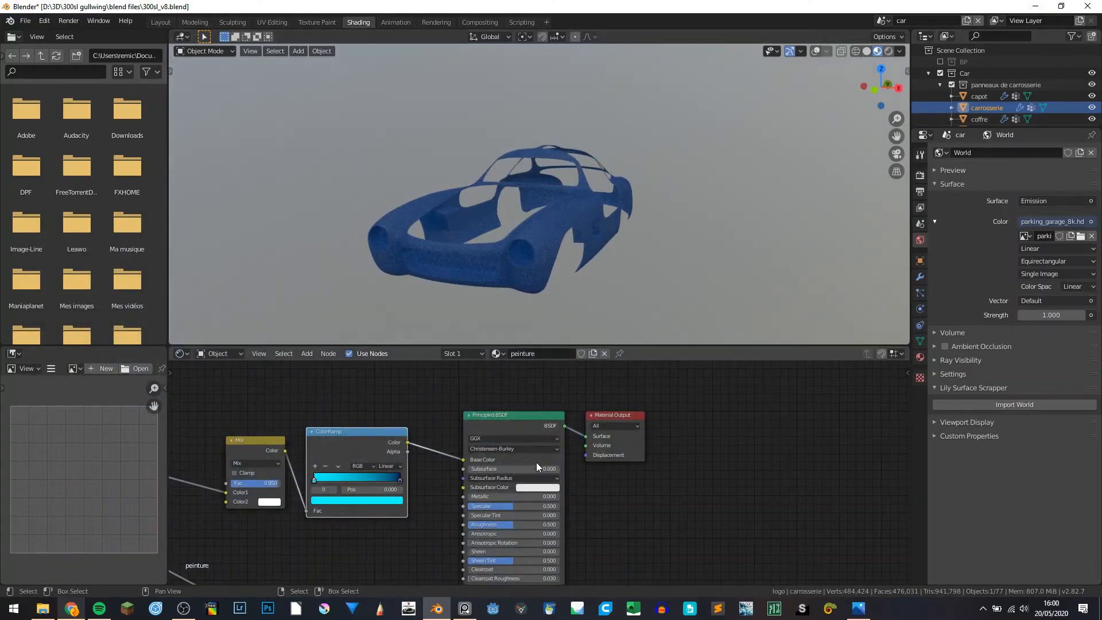
{"action": "scroll", "coordinate": [529, 517], "scroll_direction": "up", "scroll_amount": 3}
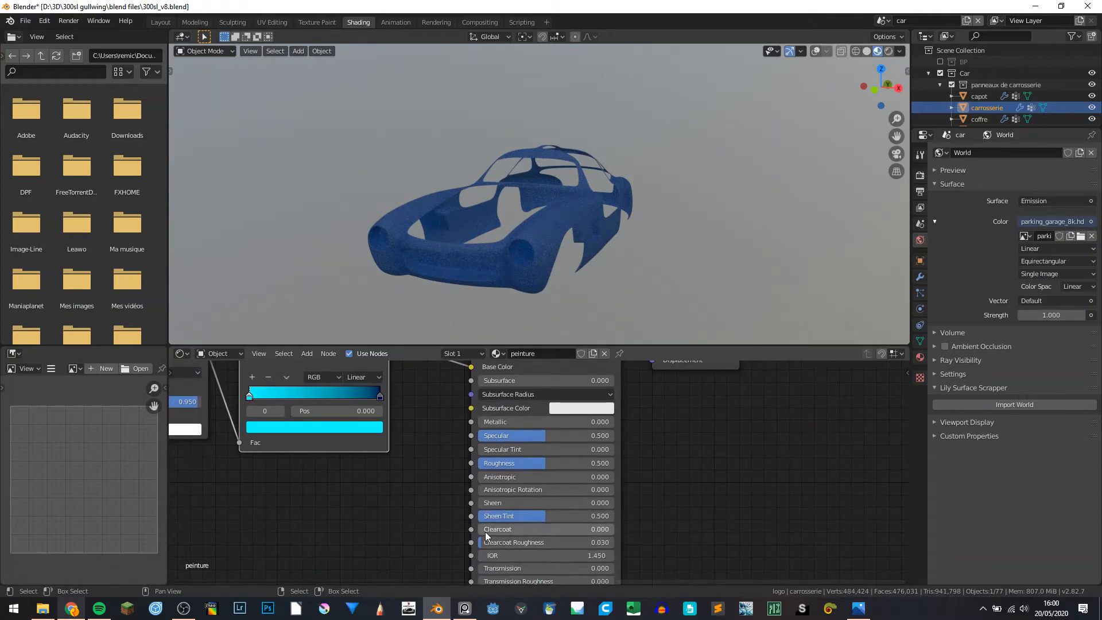
{"action": "left_click_drag", "start_coordinate": [485, 532], "coordinate": [491, 531]}
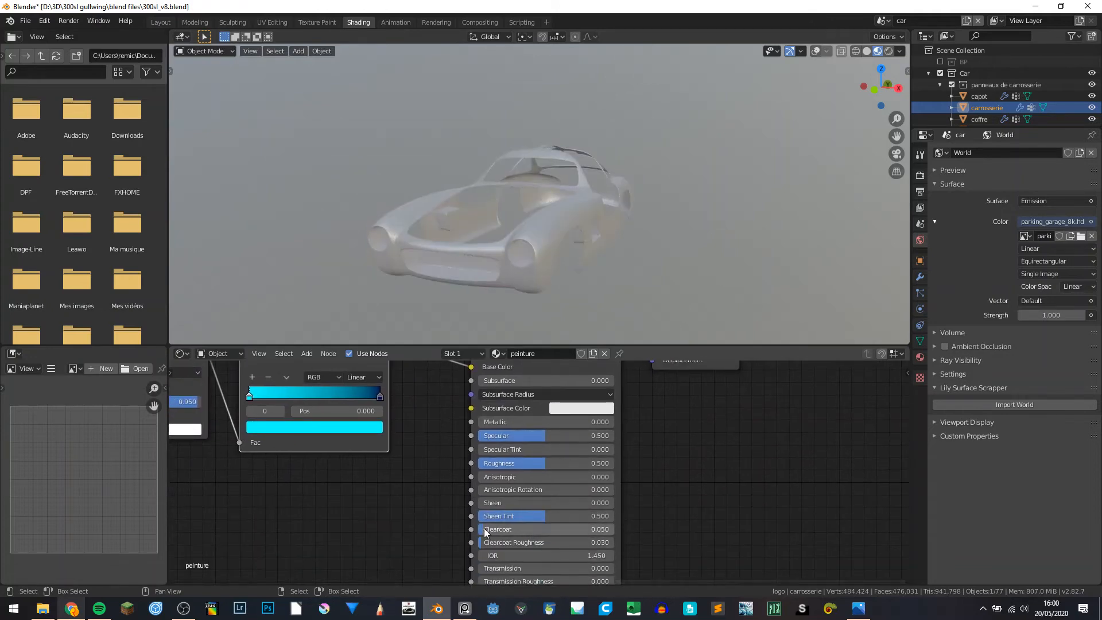
{"action": "left_click_drag", "start_coordinate": [484, 532], "coordinate": [589, 529]}
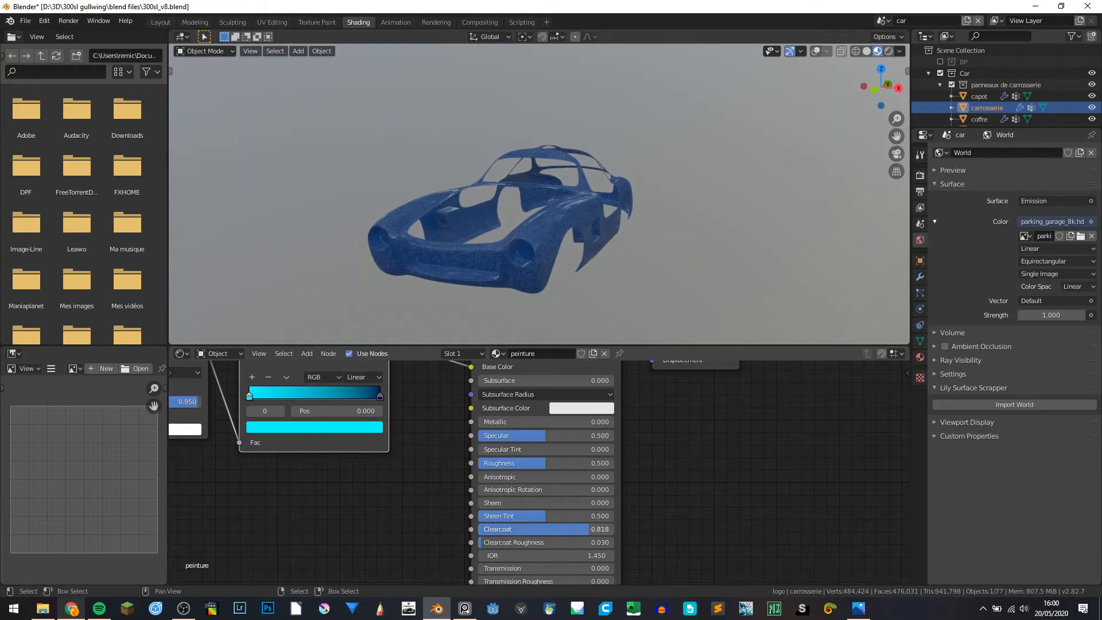
{"action": "middle_click_drag", "start_coordinate": [625, 259], "coordinate": [522, 256]}
{"action": "scroll", "coordinate": [563, 222], "scroll_direction": "up", "scroll_amount": 5}
{"action": "middle_click_drag", "start_coordinate": [632, 418], "coordinate": [642, 452]}
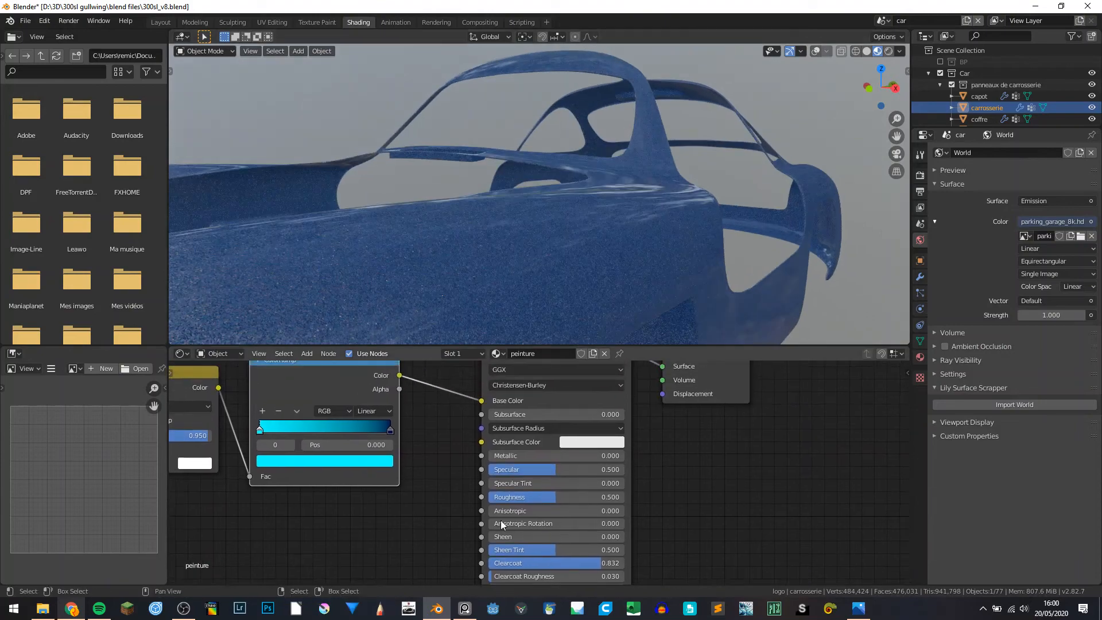
Recheck the paint photo in Chrome and set the Principled BSDF's Metallic to 0.782, Specular to 0.409 and Roughness to 0.527.
{"action": "left_click", "coordinate": [71, 609]}
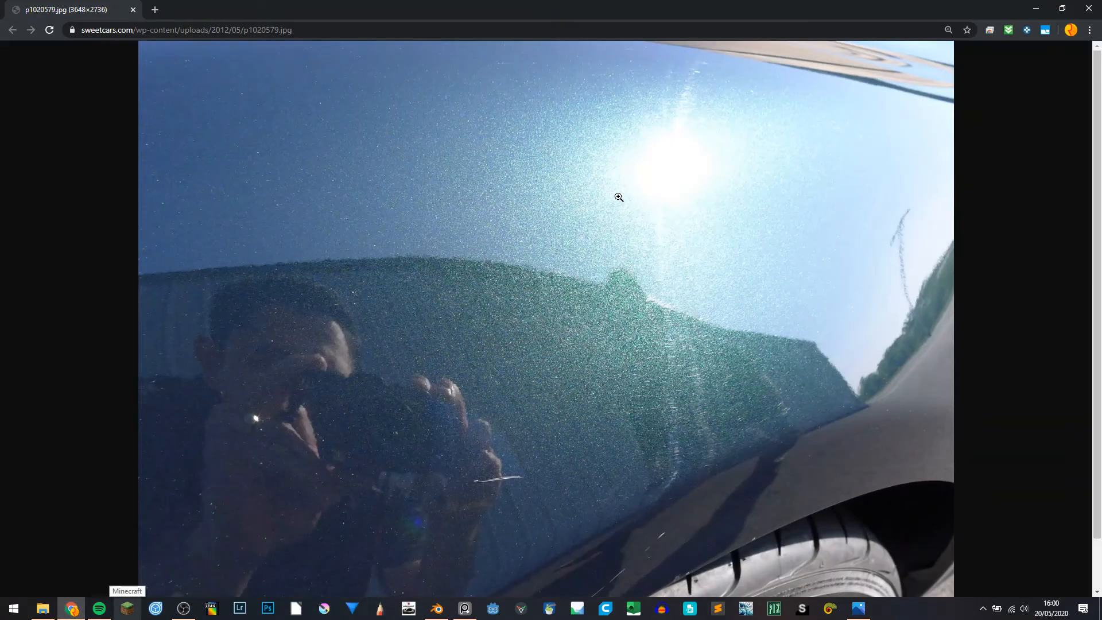
{"action": "left_click", "coordinate": [1036, 8]}
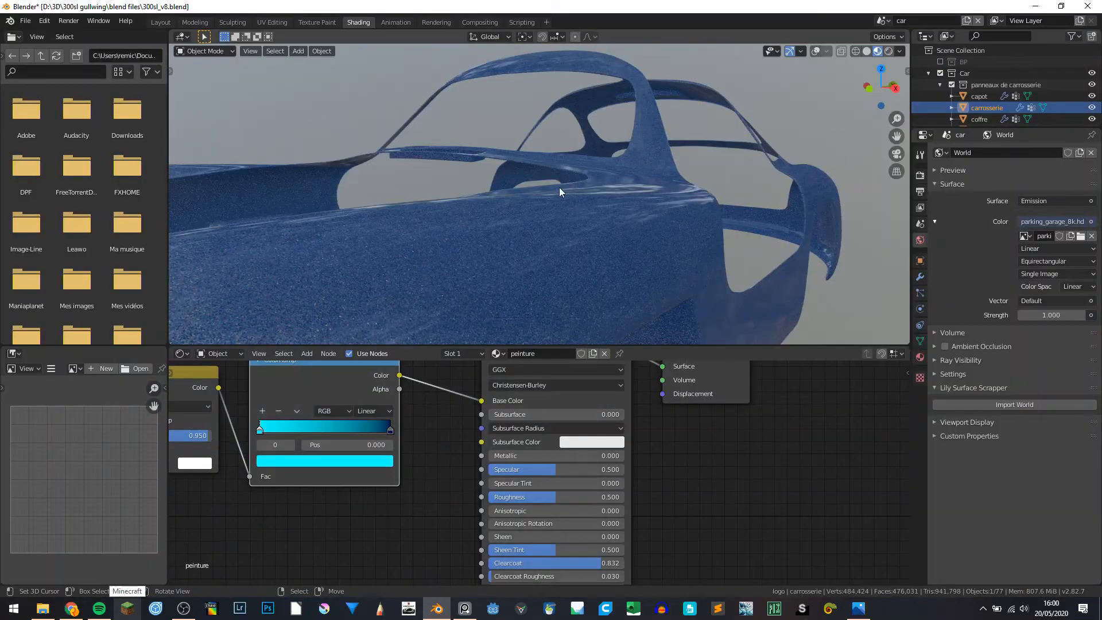
{"action": "middle_click_drag", "start_coordinate": [539, 199], "coordinate": [519, 219]}
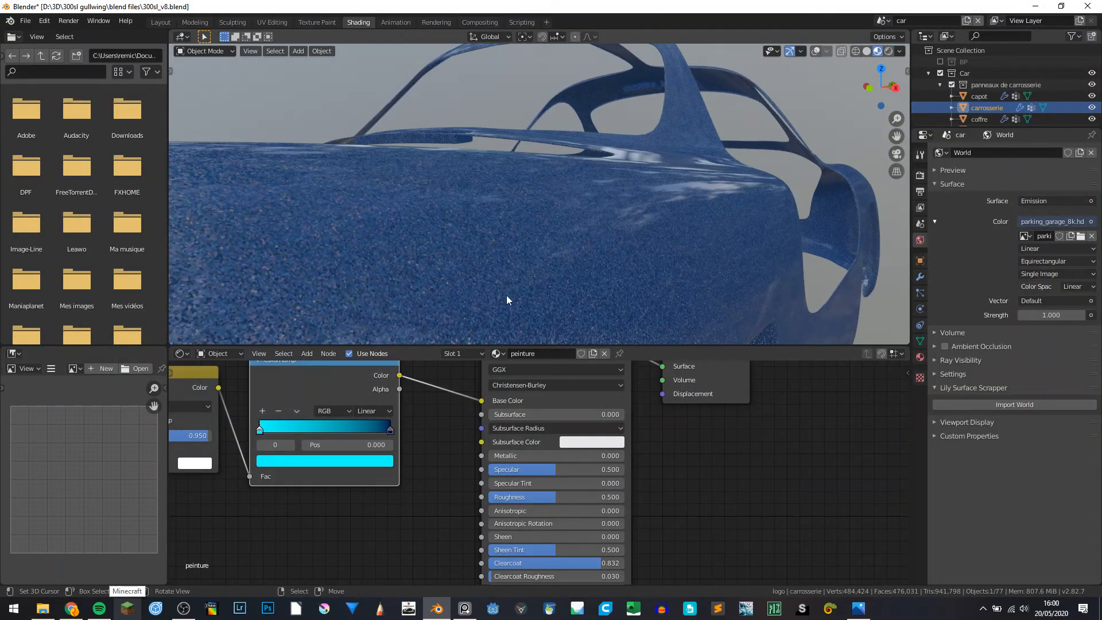
{"action": "left_click_drag", "start_coordinate": [505, 456], "coordinate": [583, 456]}
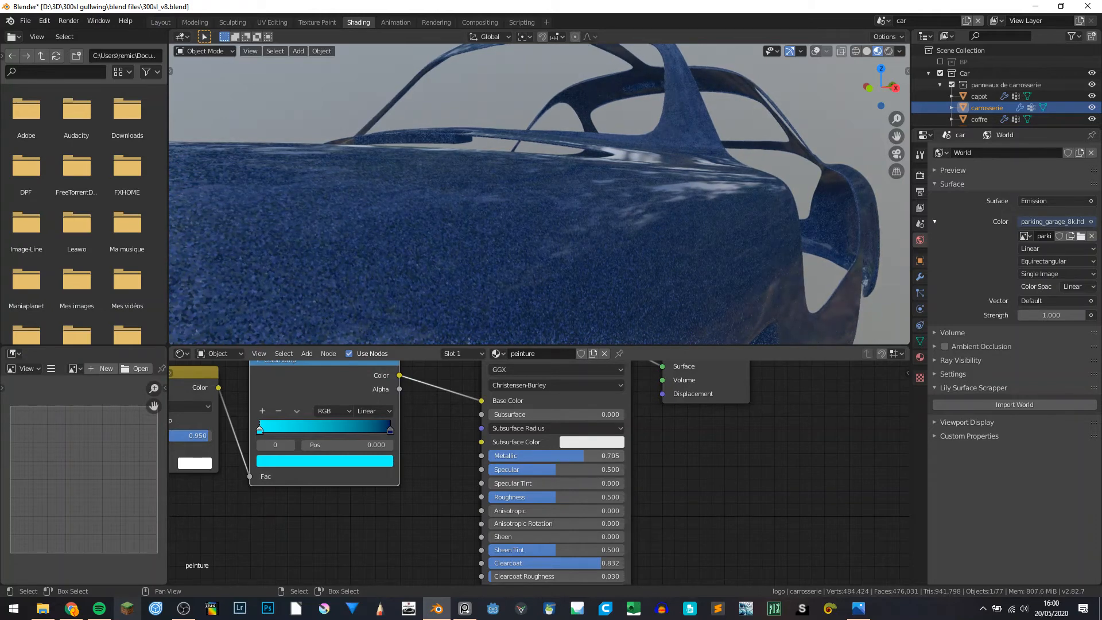
{"action": "mouse_move", "coordinate": [554, 501]}
{"action": "left_mouse_down"}
{"action": "mouse_move", "coordinate": [523, 500]}
{"action": "mouse_move", "coordinate": [563, 497]}
{"action": "left_mouse_up"}
{"action": "scroll", "coordinate": [532, 264], "scroll_direction": "down", "scroll_amount": 8}
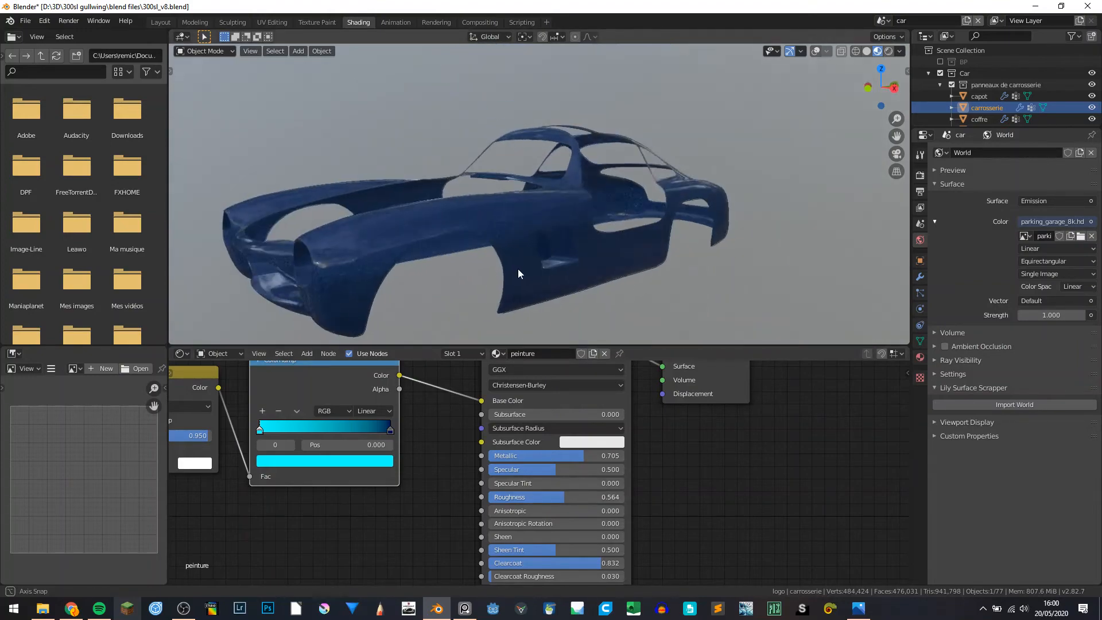
{"action": "middle_click_drag", "start_coordinate": [518, 268], "coordinate": [489, 264]}
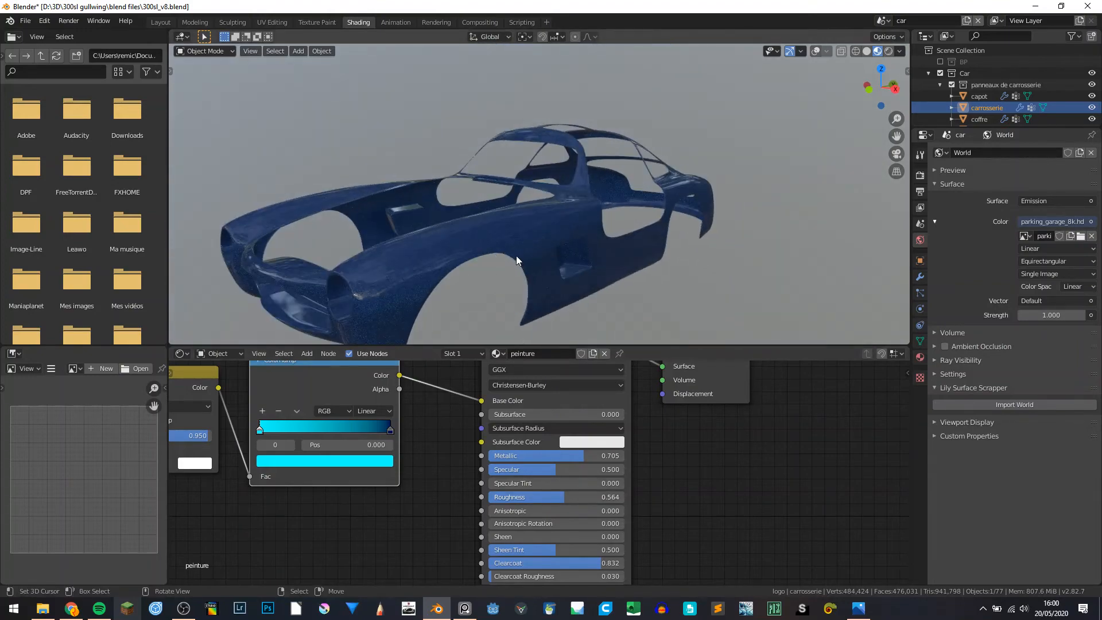
{"action": "scroll", "coordinate": [516, 256], "scroll_direction": "up", "scroll_amount": 4}
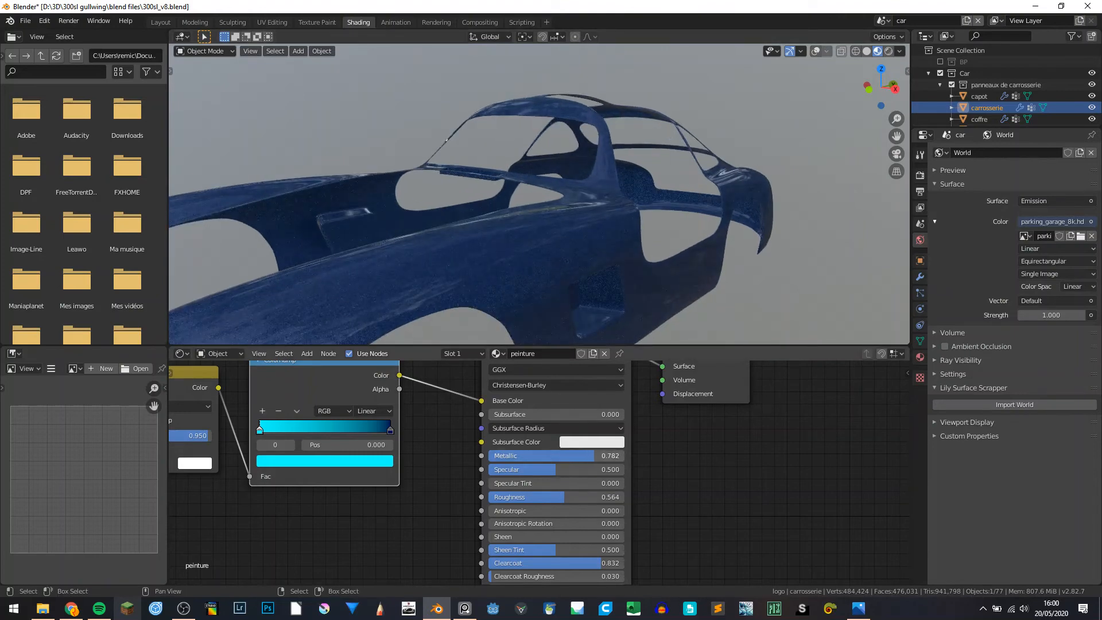
{"action": "left_click_drag", "start_coordinate": [543, 469], "coordinate": [541, 497]}
Brighten the ColorRamp's dark blue stop at position 1.000 to an HSV value of 0.421 and check the whole body.
{"action": "left_click", "coordinate": [390, 431]}
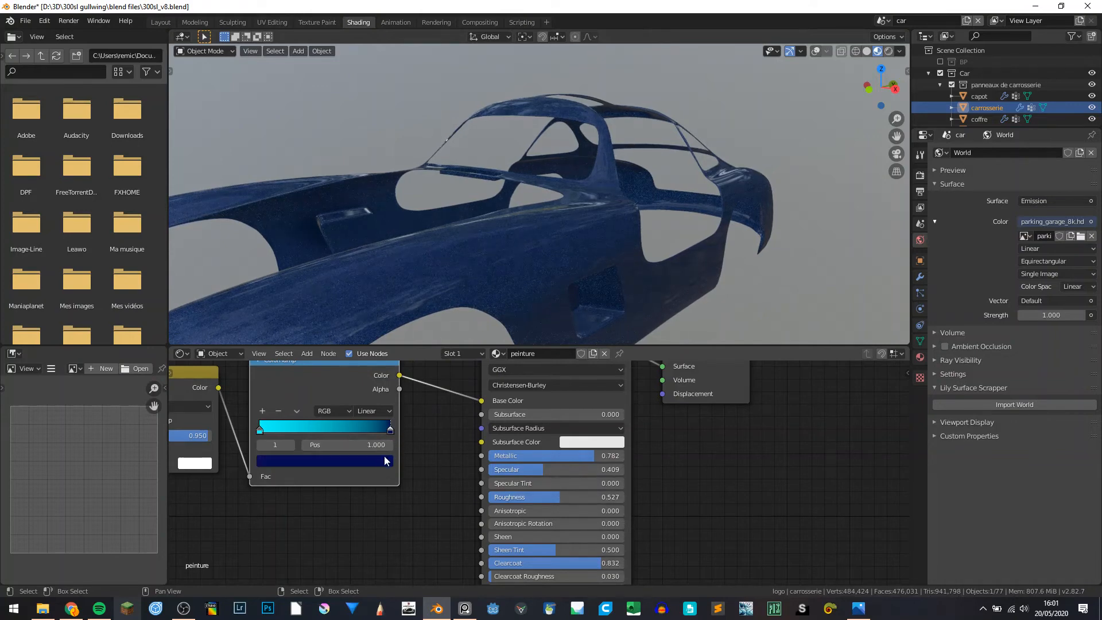
{"action": "left_click", "coordinate": [373, 464]}
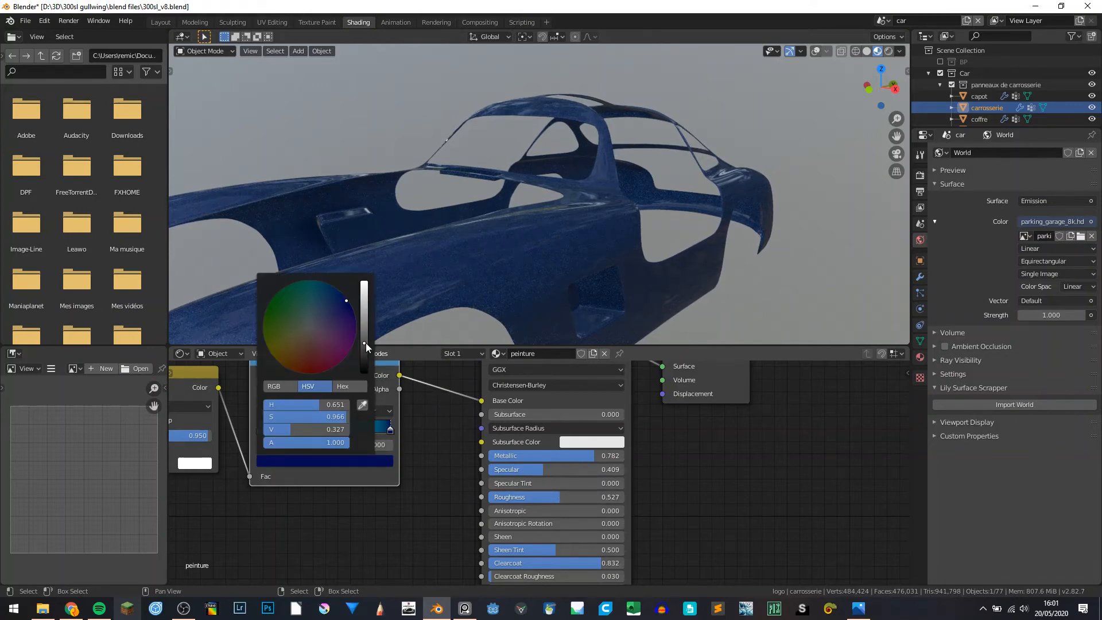
{"action": "left_click_drag", "start_coordinate": [366, 343], "coordinate": [364, 335]}
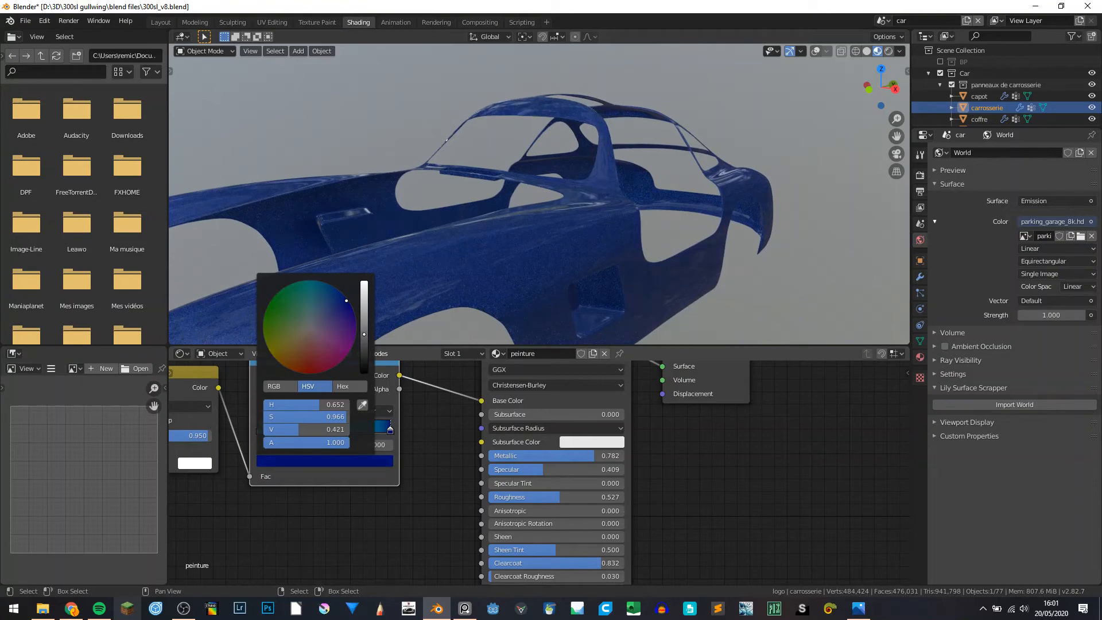
{"action": "scroll", "coordinate": [505, 284], "scroll_direction": "down", "scroll_amount": 4}
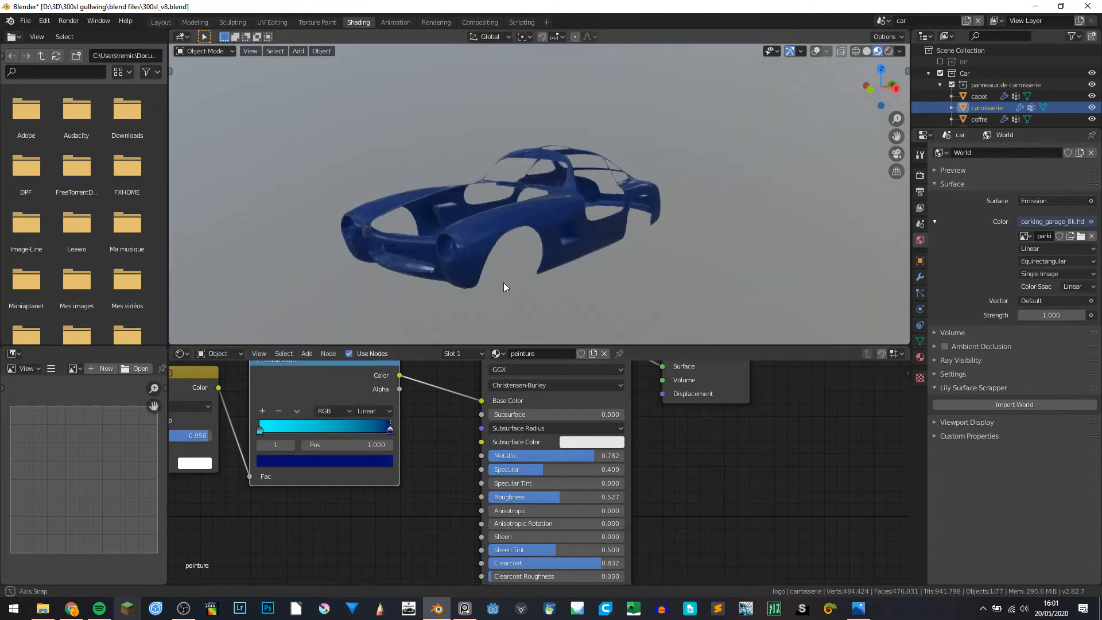
{"action": "middle_click_drag", "start_coordinate": [546, 257], "coordinate": [487, 269]}
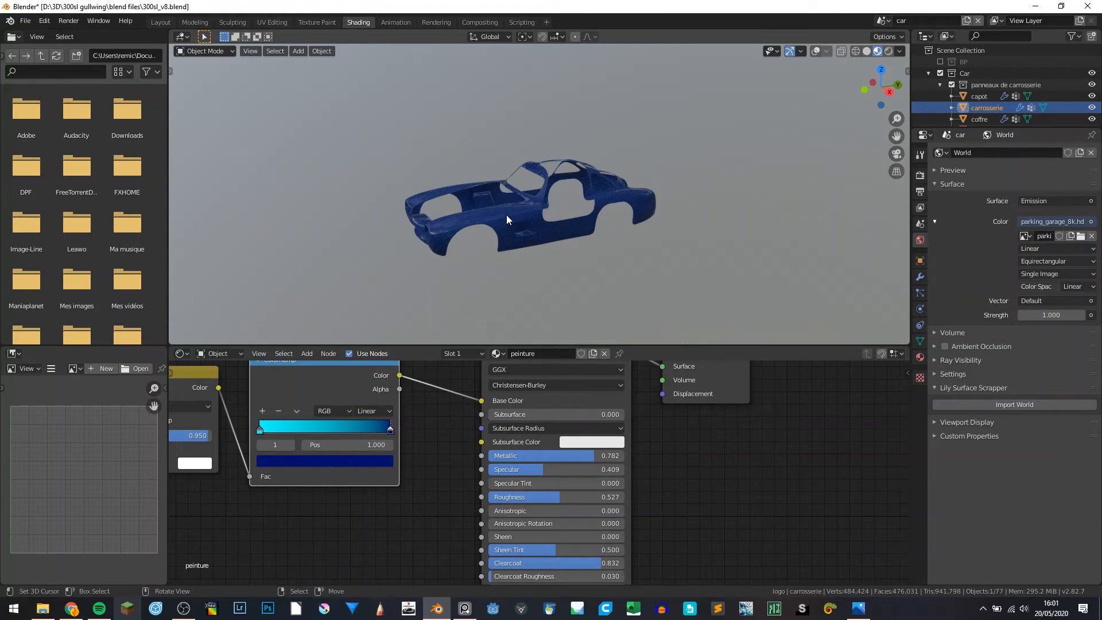
Exit local view to show the full car and assign the peinture material to the capot and the coffre.
{"action": "key", "text": "KP_Divide"}
{"action": "left_click", "coordinate": [454, 199]}
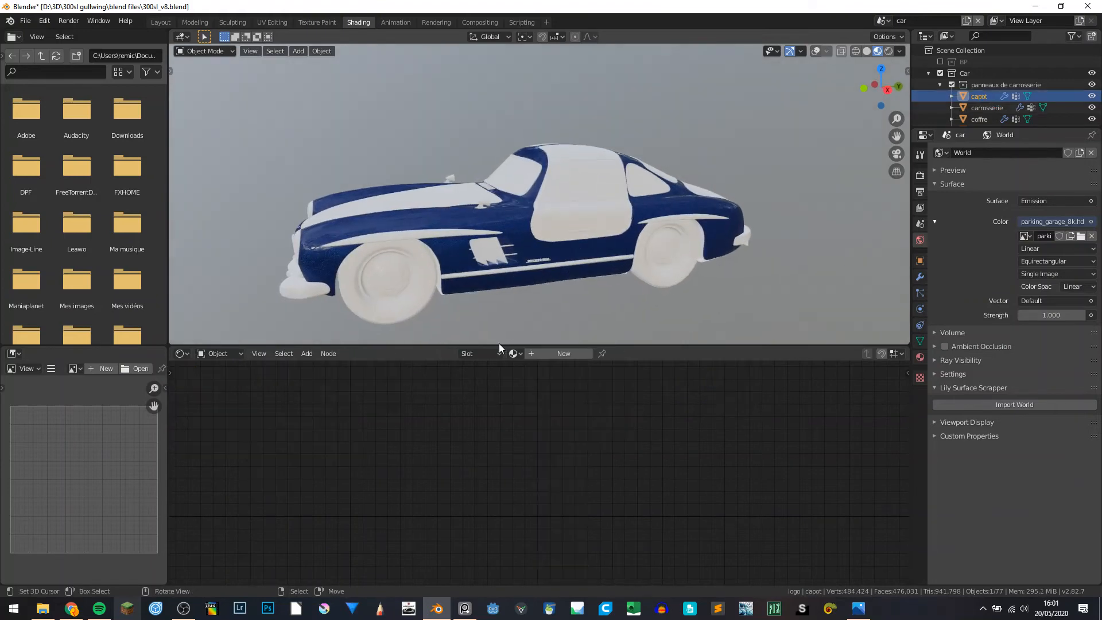
{"action": "left_click", "coordinate": [515, 354]}
{"action": "left_click", "coordinate": [520, 371]}
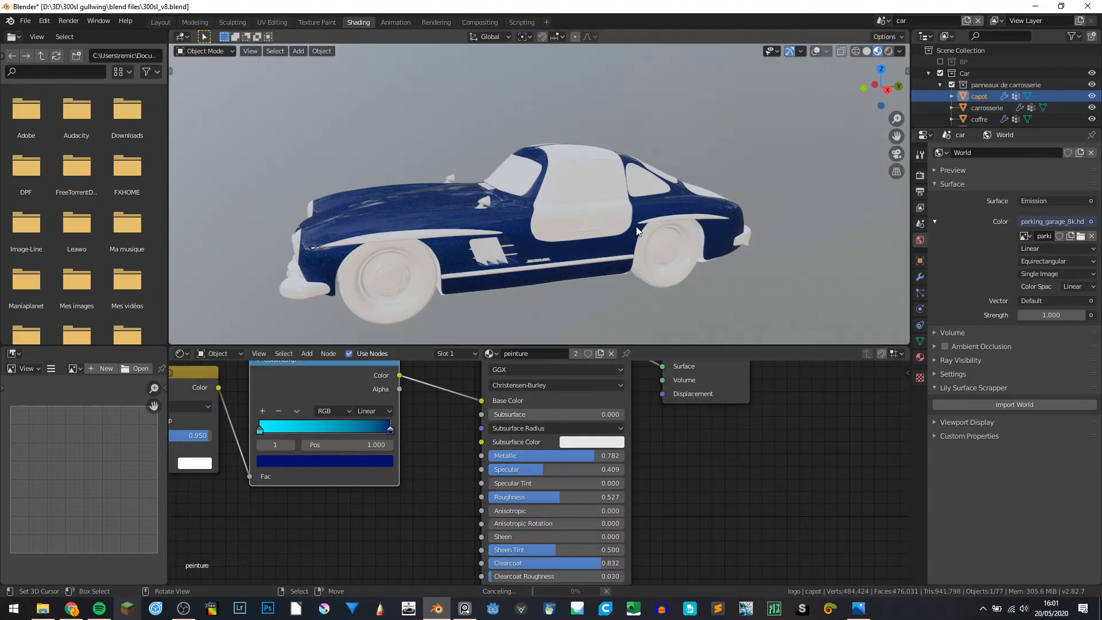
{"action": "middle_click_drag", "start_coordinate": [551, 196], "coordinate": [578, 262]}
{"action": "left_click", "coordinate": [657, 272]}
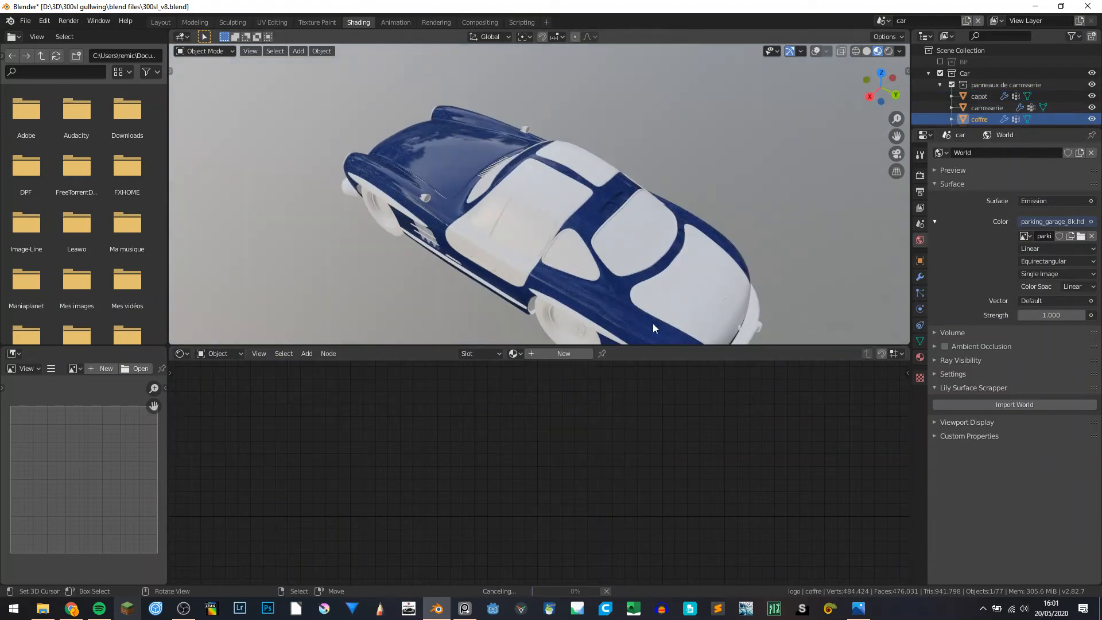
{"action": "left_click", "coordinate": [511, 356]}
{"action": "left_click", "coordinate": [520, 370]}
Assign the peinture material to the protèges roues above the wheels and to the portes.
{"action": "middle_click_drag", "start_coordinate": [482, 315], "coordinate": [475, 205]}
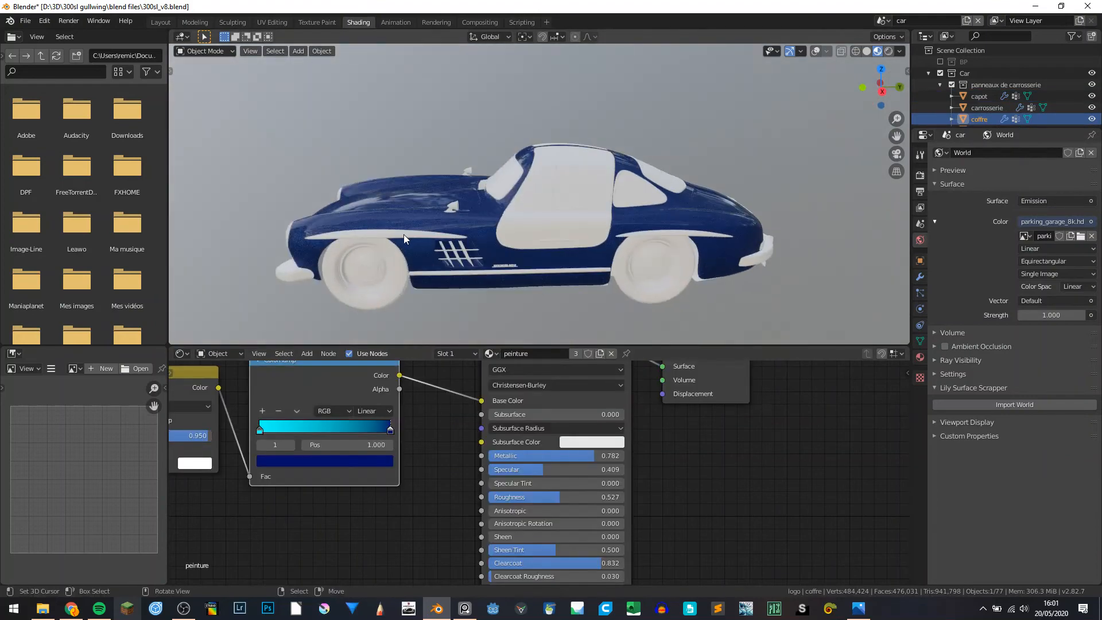
{"action": "left_click", "coordinate": [404, 235]}
{"action": "left_click", "coordinate": [489, 354]}
{"action": "left_click", "coordinate": [520, 370]}
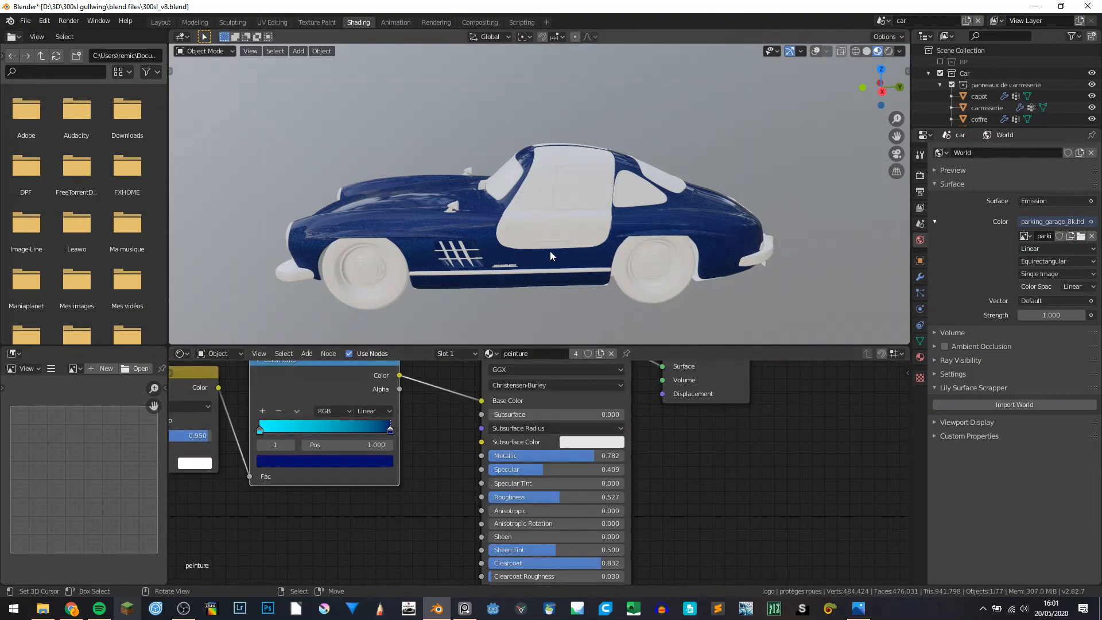
{"action": "left_click", "coordinate": [559, 235]}
{"action": "left_click", "coordinate": [513, 353]}
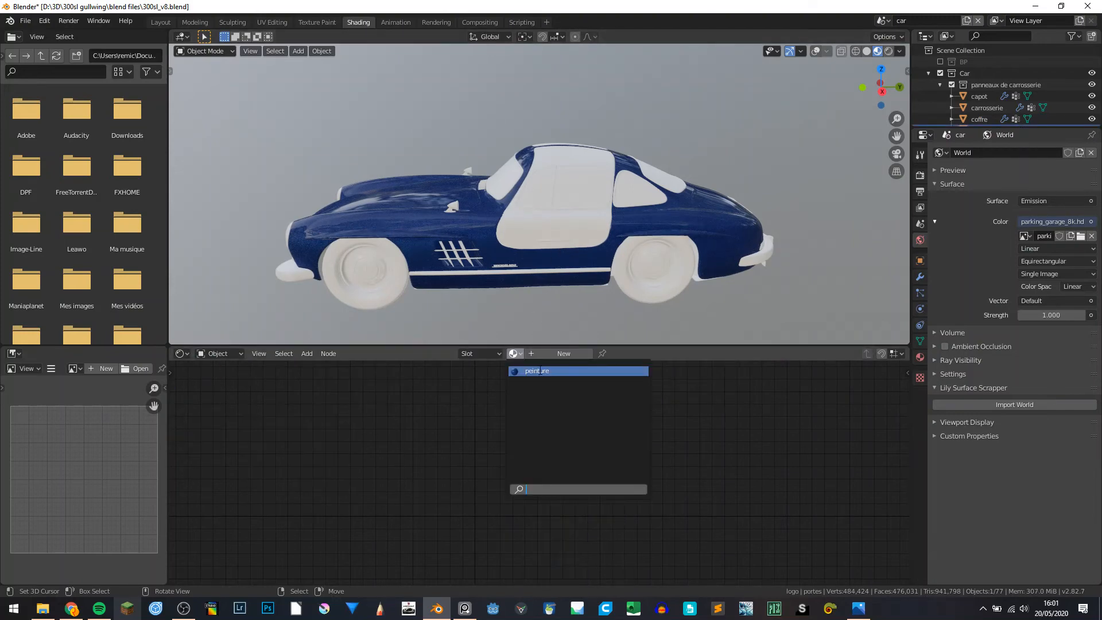
{"action": "left_click", "coordinate": [540, 371]}
Examine the blue paint and its reflections on the whole car, from a distance and close up on the hood.
{"action": "middle_click_drag", "start_coordinate": [470, 187], "coordinate": [529, 212]}
{"action": "scroll", "coordinate": [514, 220], "scroll_direction": "up", "scroll_amount": 3}
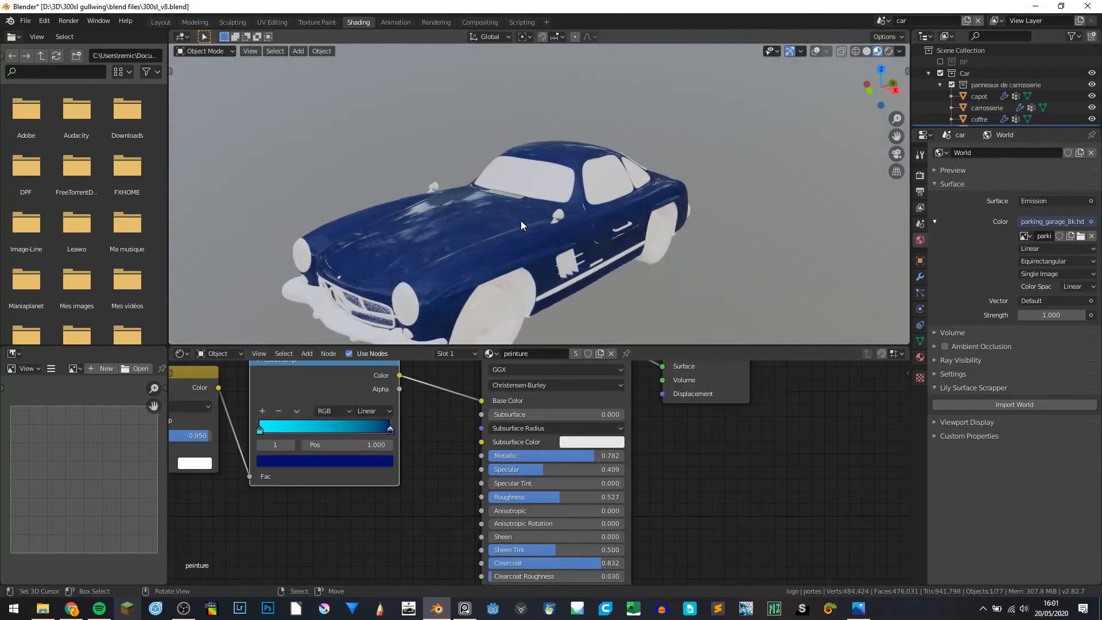
{"action": "middle_click_drag", "start_coordinate": [497, 252], "coordinate": [471, 255]}
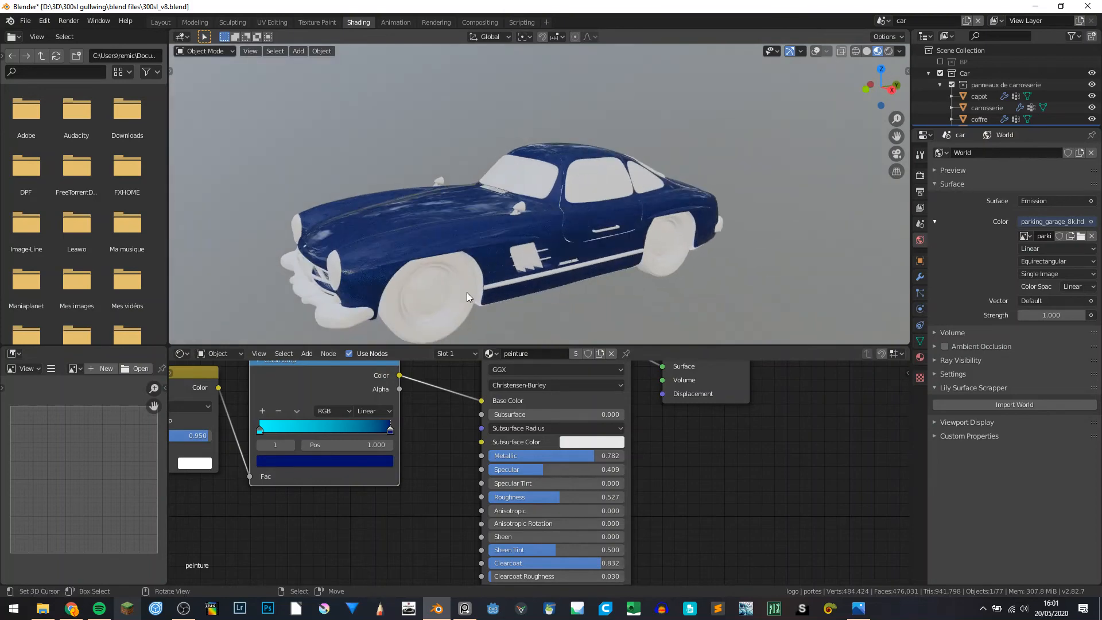
{"action": "middle_click_drag", "start_coordinate": [466, 294], "coordinate": [424, 217]}
{"action": "scroll", "coordinate": [433, 222], "scroll_direction": "up", "scroll_amount": 5}
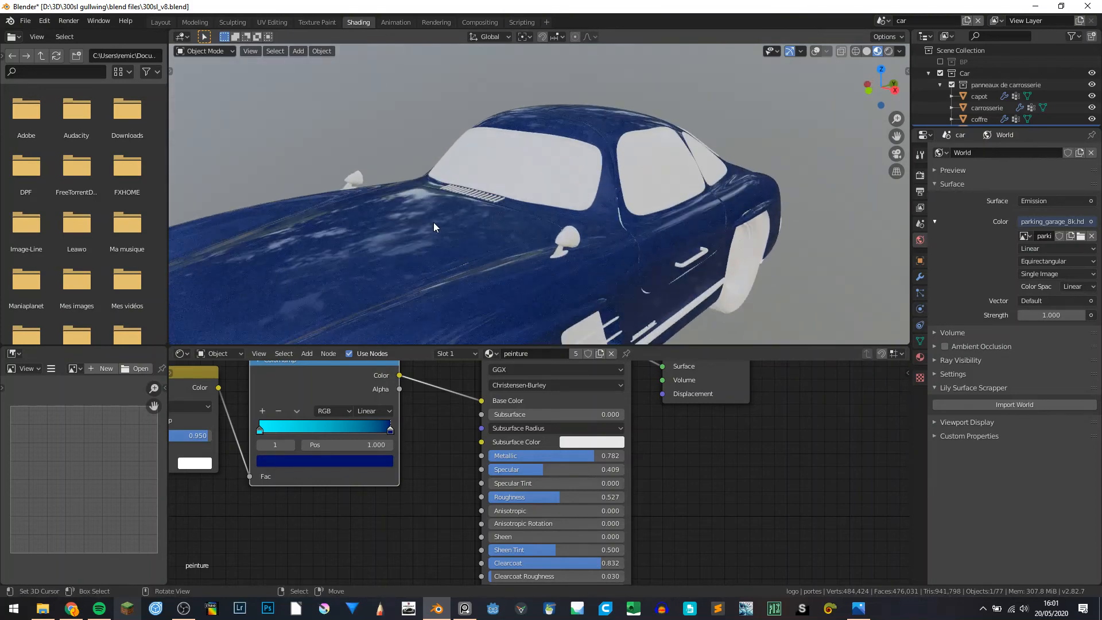
{"action": "scroll", "coordinate": [433, 223], "scroll_direction": "down", "scroll_amount": 3}
{"action": "scroll", "coordinate": [428, 249], "scroll_direction": "down", "scroll_amount": 3}
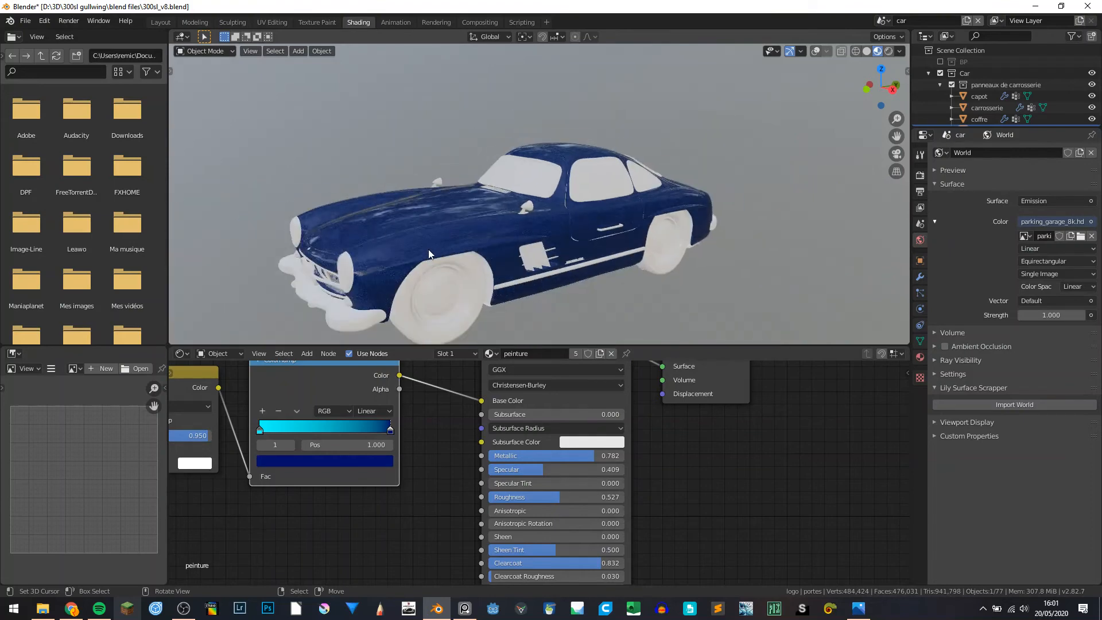
{"action": "scroll", "coordinate": [443, 245], "scroll_direction": "up", "scroll_amount": 5}
Try the Normal Map at zero Strength to compare the reflections on the hood, and set its Strength to 0.270.
{"action": "middle_click_drag", "start_coordinate": [427, 530], "coordinate": [413, 369]}
{"action": "scroll", "coordinate": [397, 501], "scroll_direction": "up", "scroll_amount": 4}
{"action": "middle_click_drag", "start_coordinate": [421, 509], "coordinate": [439, 487]}
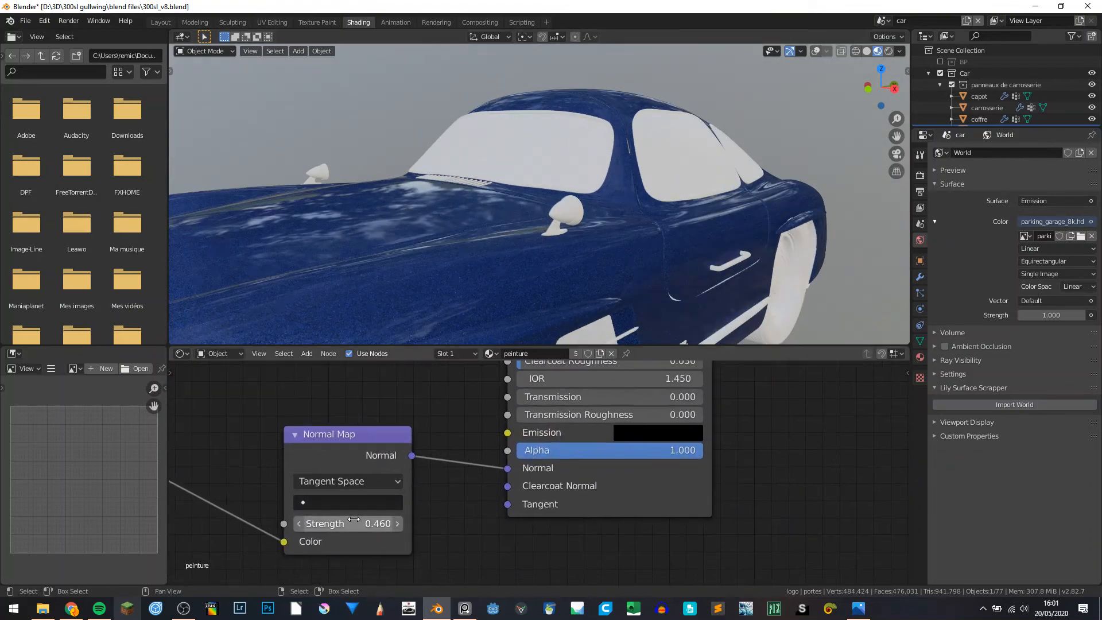
{"action": "mouse_move", "coordinate": [354, 519]}
{"action": "left_mouse_down"}
{"action": "mouse_move", "coordinate": [391, 519]}
{"action": "mouse_move", "coordinate": [287, 519]}
{"action": "left_mouse_up"}
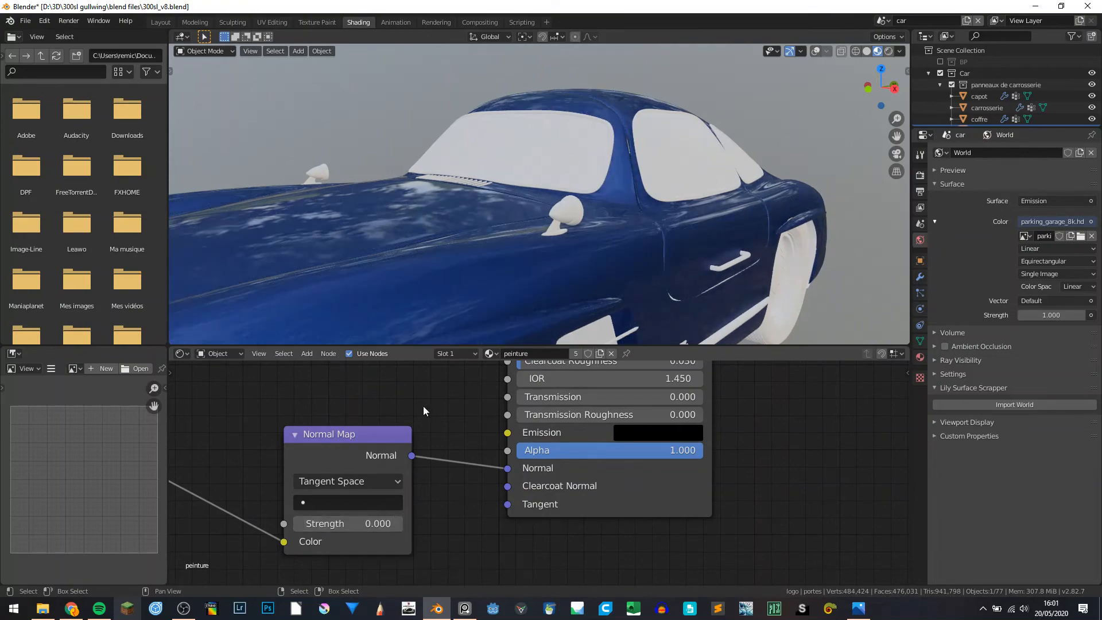
{"action": "scroll", "coordinate": [542, 315], "scroll_direction": "up", "scroll_amount": 5}
{"action": "middle_click_drag", "start_coordinate": [534, 331], "coordinate": [542, 326]}
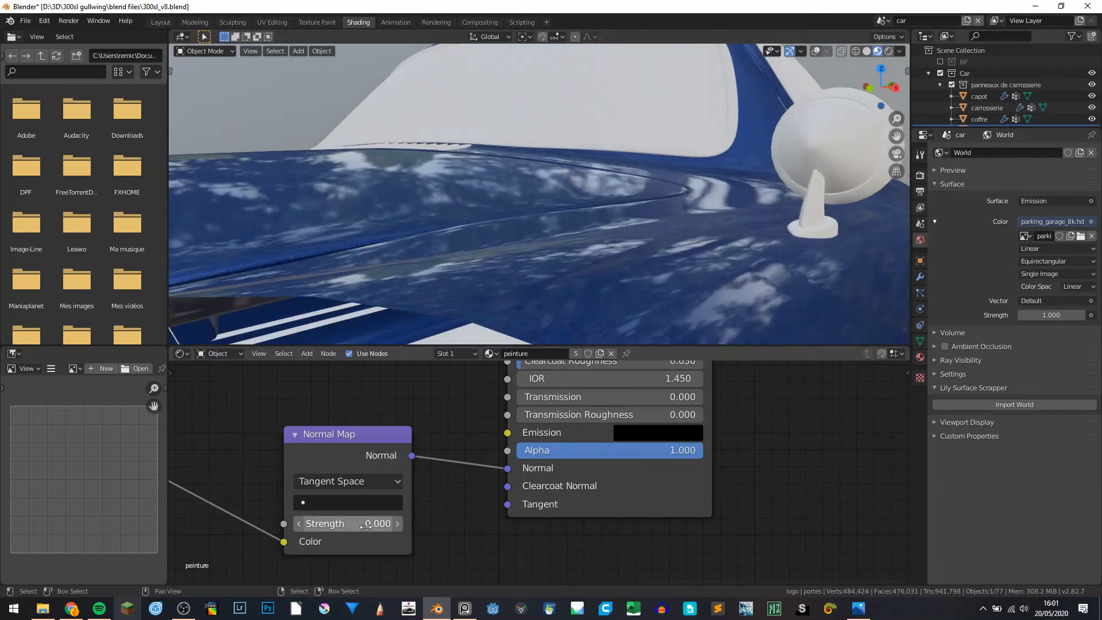
{"action": "left_click_drag", "start_coordinate": [365, 524], "coordinate": [393, 524]}
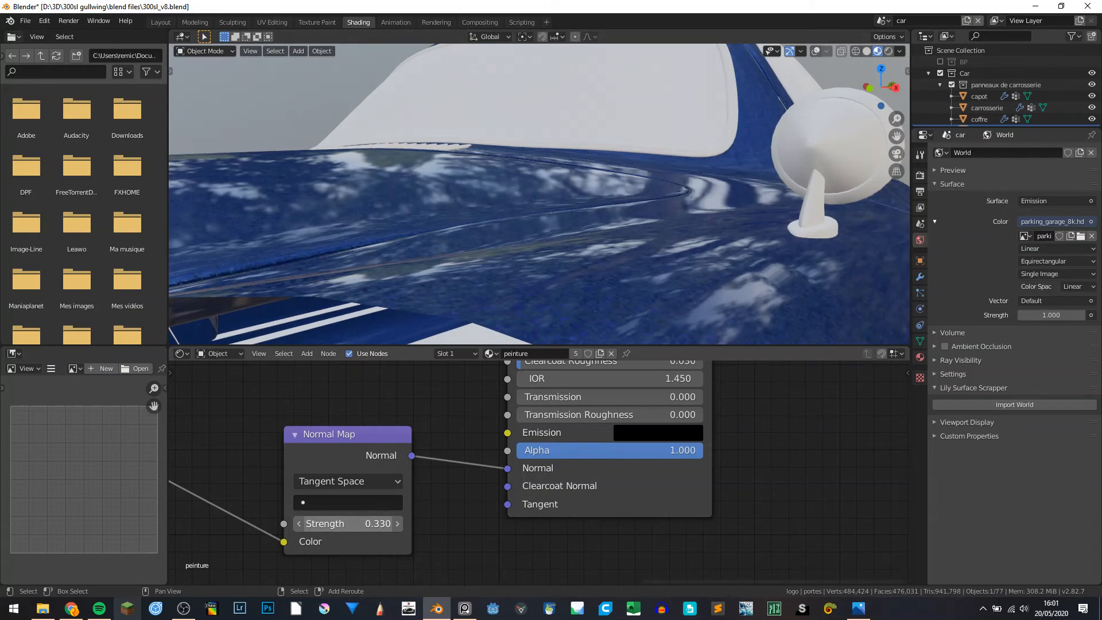
{"action": "scroll", "coordinate": [498, 279], "scroll_direction": "down", "scroll_amount": 6}
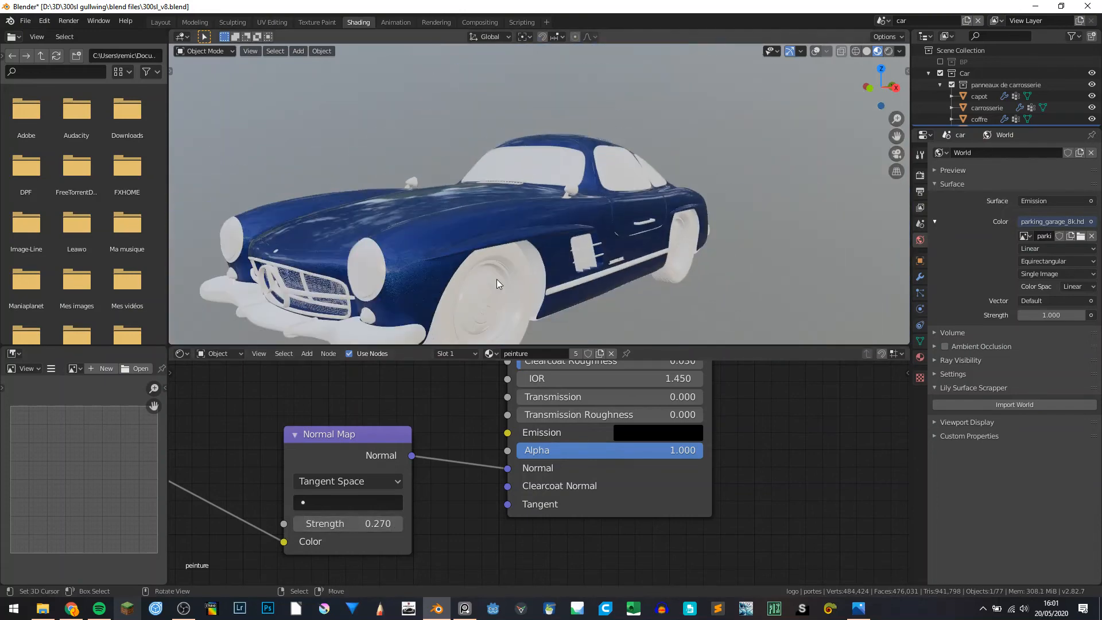
Set the Clearcoat Roughness of the peinture material's Principled BSDF to 0.000.
{"action": "mouse_move", "coordinate": [498, 279]}
{"action": "middle_mouse_down"}
{"action": "mouse_move", "coordinate": [509, 292]}
{"action": "mouse_move", "coordinate": [495, 290]}
{"action": "middle_mouse_up"}
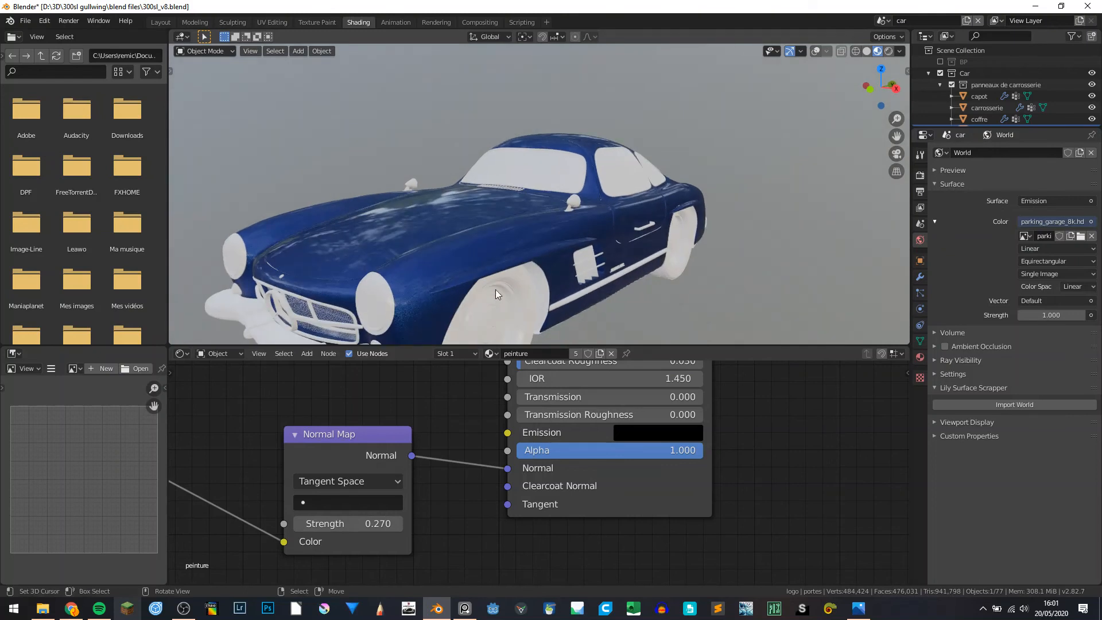
{"action": "middle_click_drag", "start_coordinate": [477, 362], "coordinate": [413, 498]}
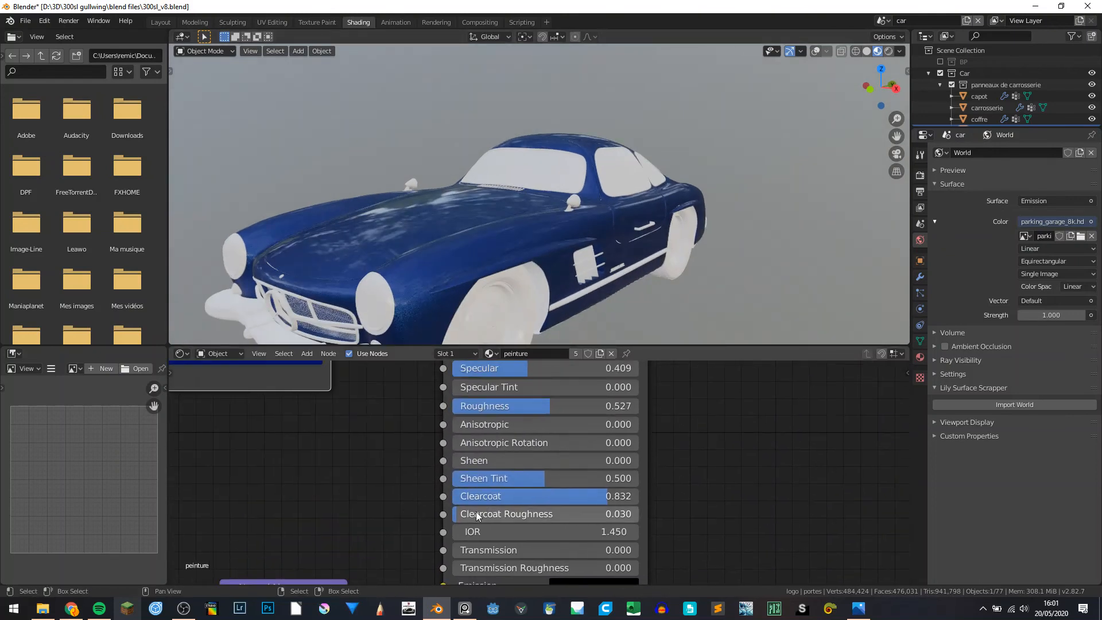
{"action": "left_click_drag", "start_coordinate": [482, 514], "coordinate": [465, 513]}
{"action": "middle_click_drag", "start_coordinate": [469, 401], "coordinate": [453, 470]}
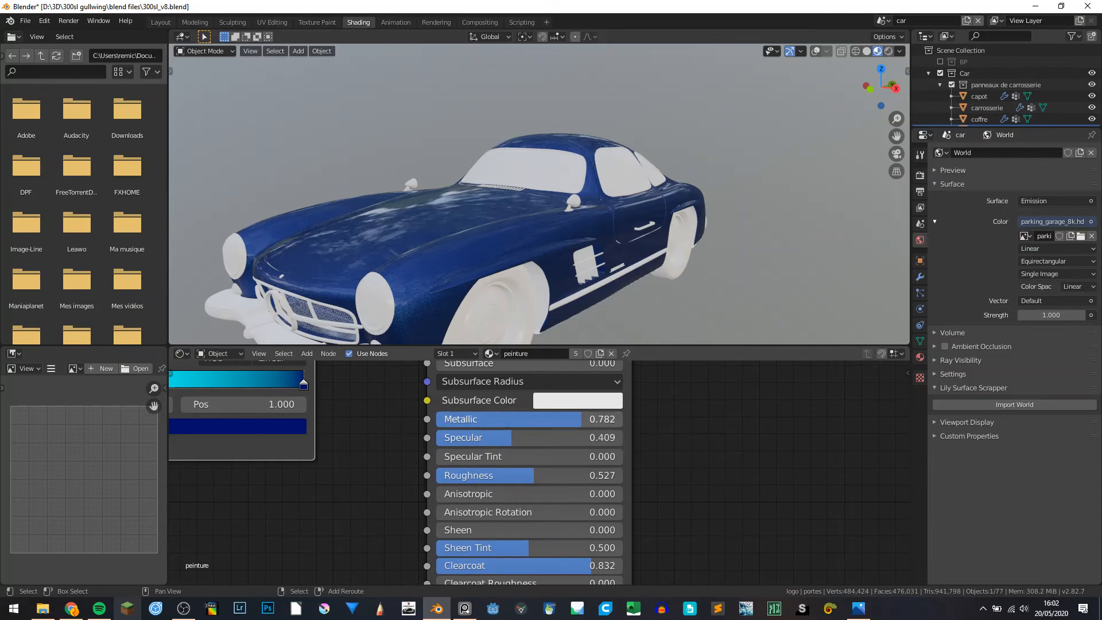
{"action": "left_click", "coordinate": [553, 420]}
{"action": "left_click", "coordinate": [709, 427]}
Set the Mix node's Fac to 0.943 and check the paint from the rear of the car.
{"action": "mouse_move", "coordinate": [388, 435]}
{"action": "middle_mouse_down"}
{"action": "mouse_move", "coordinate": [567, 449]}
{"action": "mouse_move", "coordinate": [649, 484]}
{"action": "middle_mouse_up"}
{"action": "left_click_drag", "start_coordinate": [497, 438], "coordinate": [489, 438]}
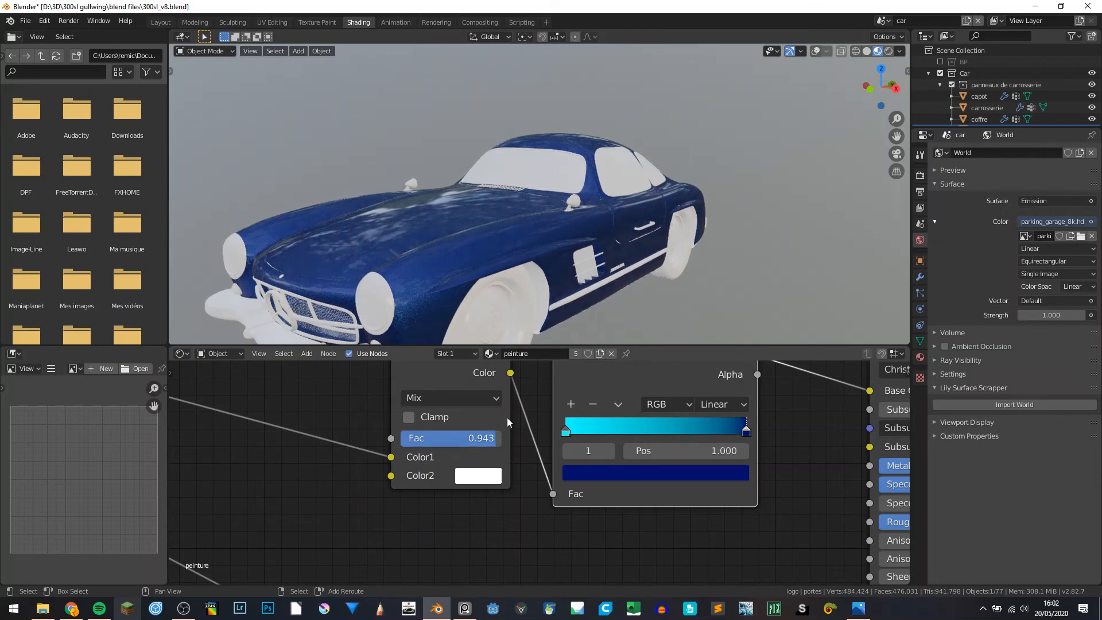
{"action": "scroll", "coordinate": [507, 250], "scroll_direction": "down", "scroll_amount": 3}
{"action": "scroll", "coordinate": [504, 252], "scroll_direction": "up", "scroll_amount": 5}
{"action": "scroll", "coordinate": [504, 251], "scroll_direction": "down", "scroll_amount": 4}
{"action": "middle_click_drag", "start_coordinate": [460, 253], "coordinate": [381, 253]}
{"action": "scroll", "coordinate": [387, 261], "scroll_direction": "up", "scroll_amount": 3}
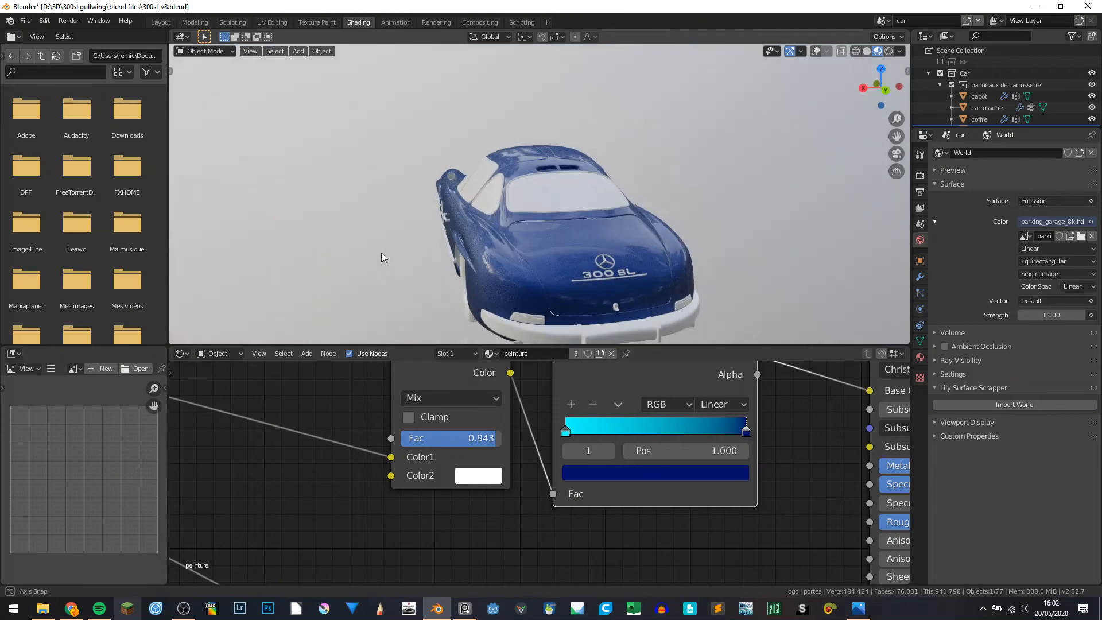
Set the Voronoi Texture's Scale to 10000 and inspect the finer flakes close up on the car's side.
{"action": "middle_click_drag", "start_coordinate": [240, 476], "coordinate": [476, 506]}
{"action": "scroll", "coordinate": [534, 438], "scroll_direction": "down", "scroll_amount": 7}
{"action": "scroll", "coordinate": [476, 505], "scroll_direction": "down", "scroll_amount": 5}
{"action": "middle_click_drag", "start_coordinate": [224, 443], "coordinate": [363, 469]}
{"action": "scroll", "coordinate": [361, 469], "scroll_direction": "up", "scroll_amount": 9}
{"action": "middle_click_drag", "start_coordinate": [253, 484], "coordinate": [485, 490]}
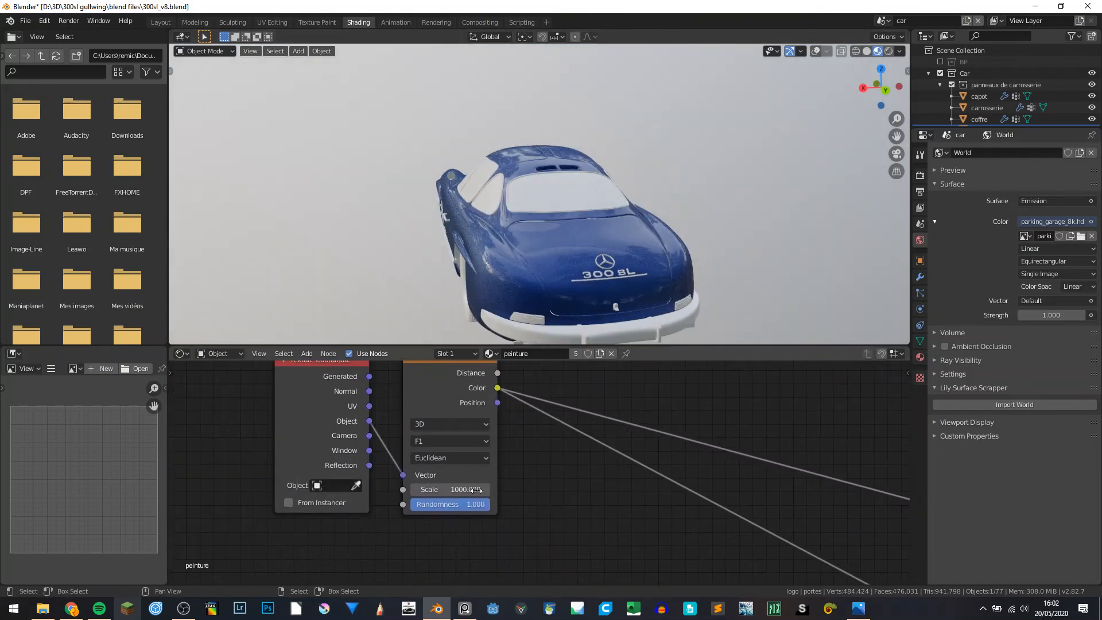
{"action": "double_click", "coordinate": [458, 489]}
{"action": "middle_click_drag", "start_coordinate": [472, 253], "coordinate": [617, 250]}
{"action": "scroll", "coordinate": [540, 255], "scroll_direction": "up", "scroll_amount": 7}
{"action": "middle_click_drag", "start_coordinate": [541, 254], "coordinate": [543, 201]}
{"action": "scroll", "coordinate": [563, 219], "scroll_direction": "down", "scroll_amount": 3}
{"action": "middle_click_drag", "start_coordinate": [507, 260], "coordinate": [508, 250]}
{"action": "scroll", "coordinate": [506, 253], "scroll_direction": "up", "scroll_amount": 8}
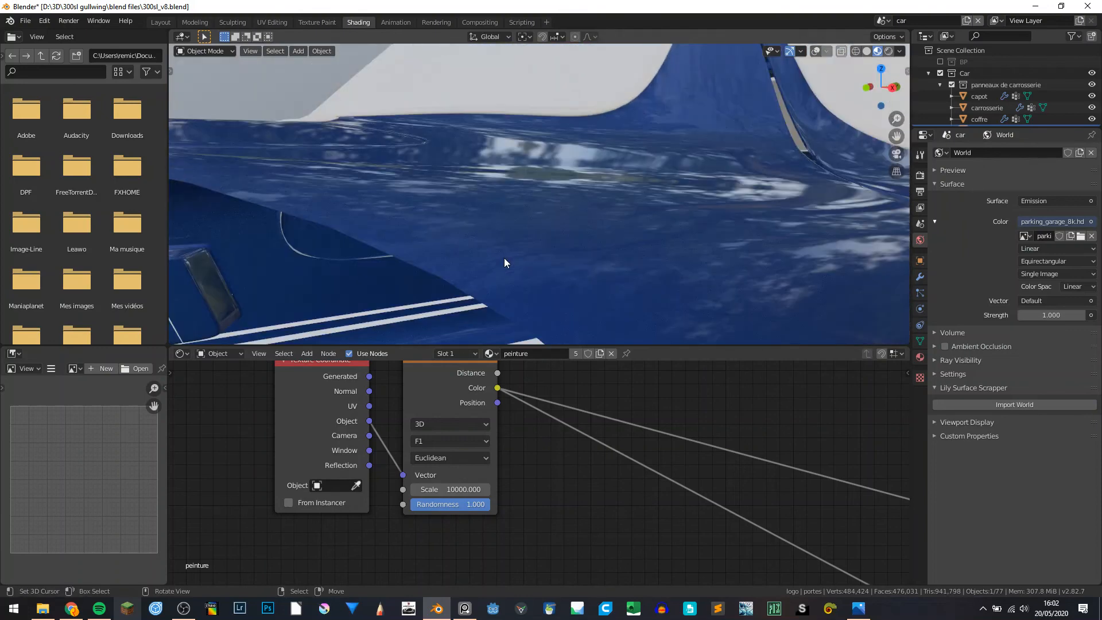
Set the Mix node's Fac to 0.918.
{"action": "middle_click_drag", "start_coordinate": [537, 373], "coordinate": [344, 387]}
{"action": "scroll", "coordinate": [420, 437], "scroll_direction": "down", "scroll_amount": 5}
{"action": "middle_click_drag", "start_coordinate": [420, 437], "coordinate": [291, 410]}
{"action": "middle_click_drag", "start_coordinate": [553, 485], "coordinate": [465, 473]}
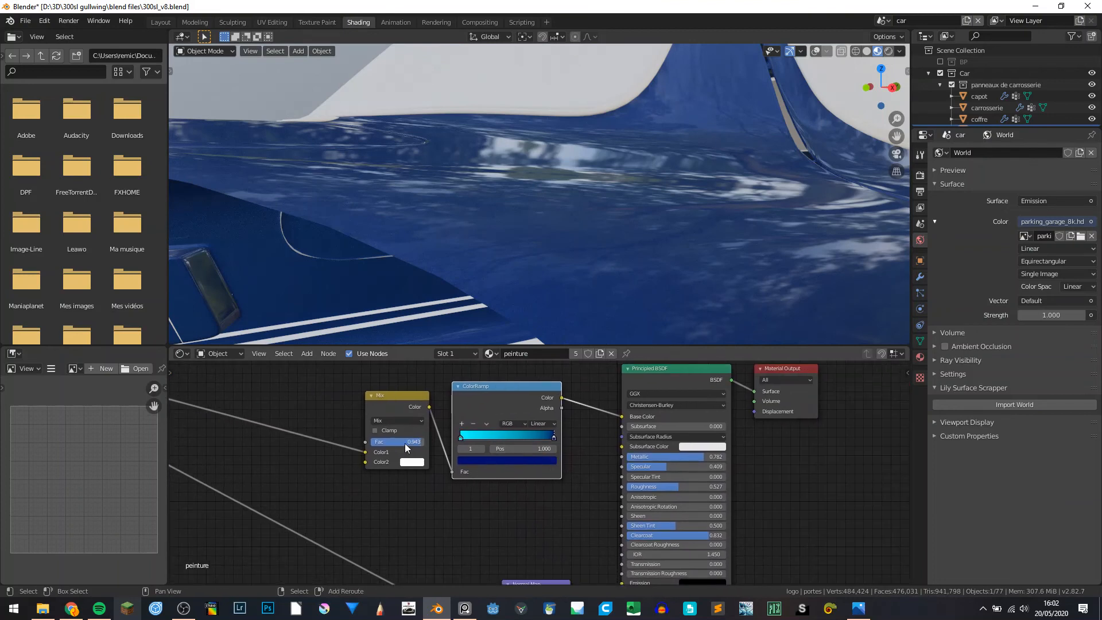
{"action": "left_click_drag", "start_coordinate": [404, 443], "coordinate": [420, 442]}
Set the Normal Map's Strength to 0.44 and check the paint on the whole car.
{"action": "middle_click_drag", "start_coordinate": [539, 506], "coordinate": [497, 377]}
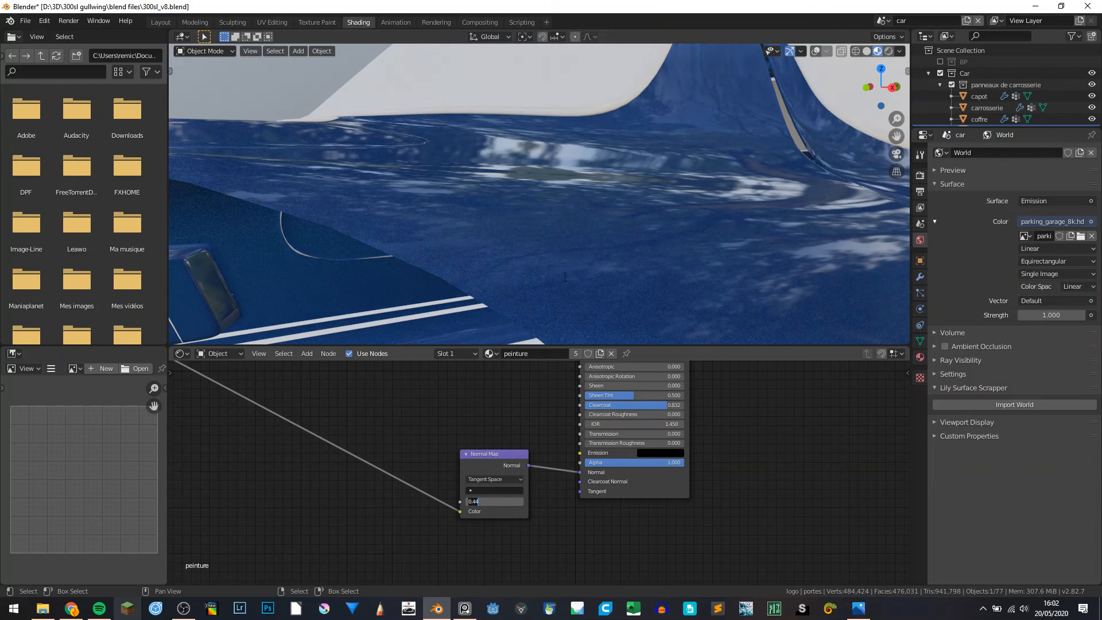
{"action": "key", "text": "Return"}
{"action": "scroll", "coordinate": [580, 272], "scroll_direction": "down", "scroll_amount": 8}
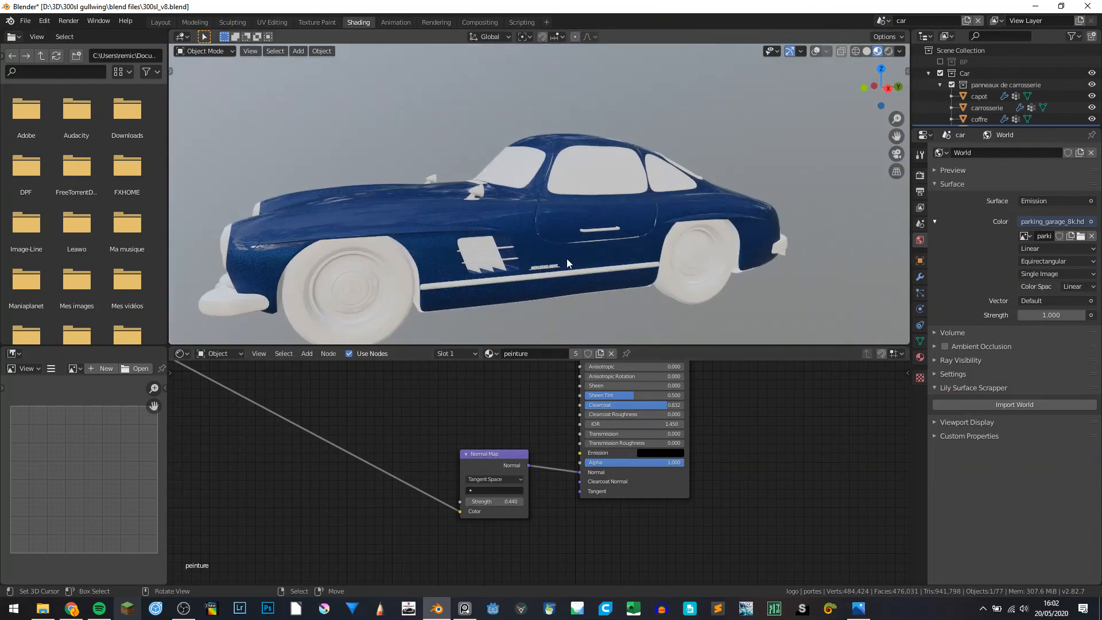
{"action": "middle_click_drag", "start_coordinate": [567, 259], "coordinate": [598, 270]}
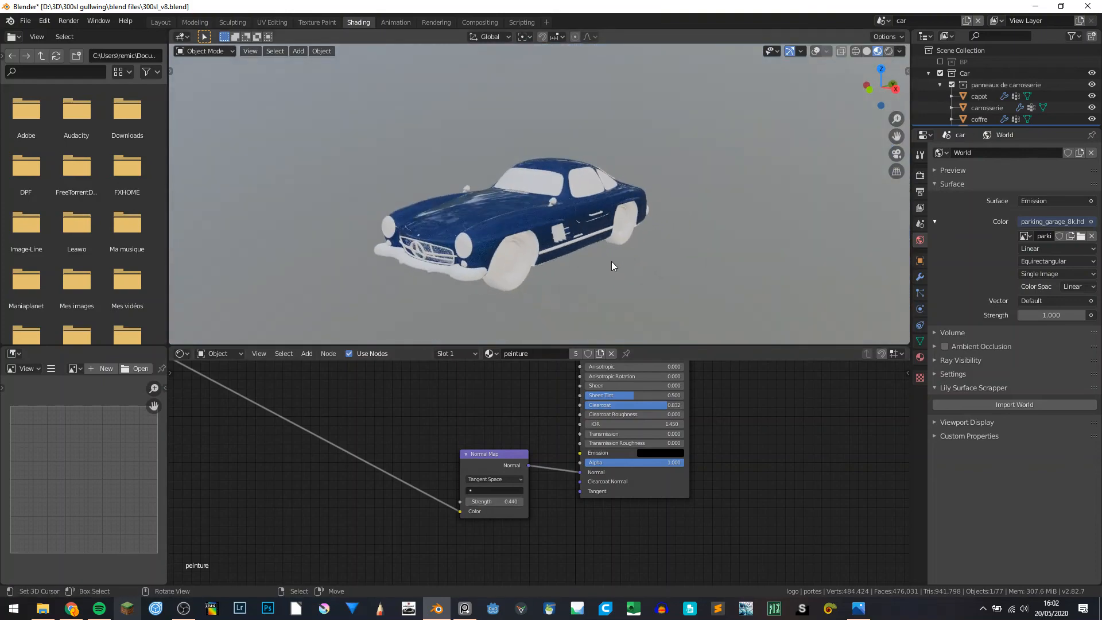
Duplicate the blue ColorRamp node and place the unconnected copy above the original to keep its colors.
{"action": "middle_click_drag", "start_coordinate": [537, 392], "coordinate": [527, 486]}
{"action": "middle_click_drag", "start_coordinate": [488, 431], "coordinate": [493, 473]}
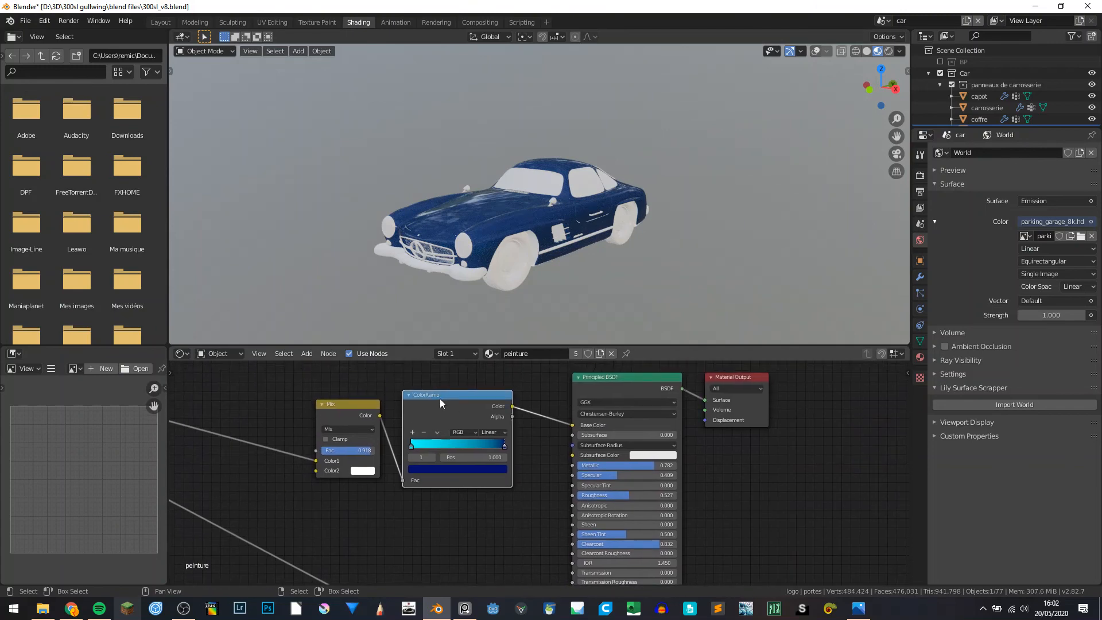
{"action": "scroll", "coordinate": [440, 398], "scroll_direction": "down", "scroll_amount": 5}
{"action": "middle_click_drag", "start_coordinate": [440, 398], "coordinate": [466, 498]}
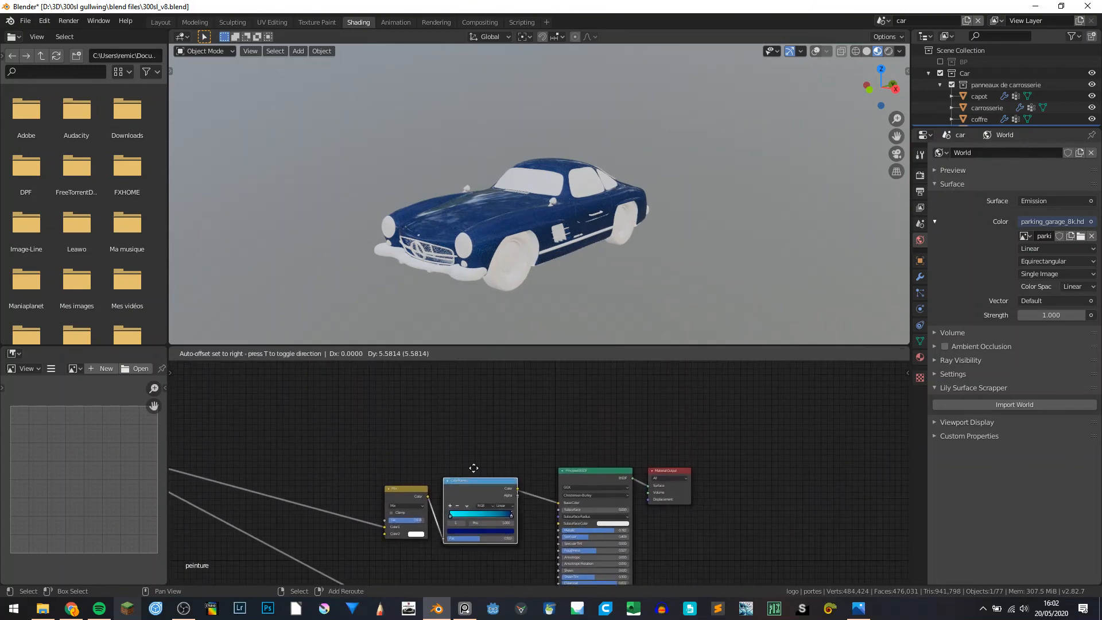
{"action": "key", "text": "shift+d"}
{"action": "left_click", "coordinate": [502, 461]}
Change the dark blue end stop of the connected ColorRamp to a bright magenta purple.
{"action": "scroll", "coordinate": [505, 510], "scroll_direction": "up", "scroll_amount": 5}
{"action": "middle_click_drag", "start_coordinate": [501, 531], "coordinate": [515, 470]}
{"action": "scroll", "coordinate": [508, 495], "scroll_direction": "up", "scroll_amount": 4}
{"action": "left_click", "coordinate": [490, 501]}
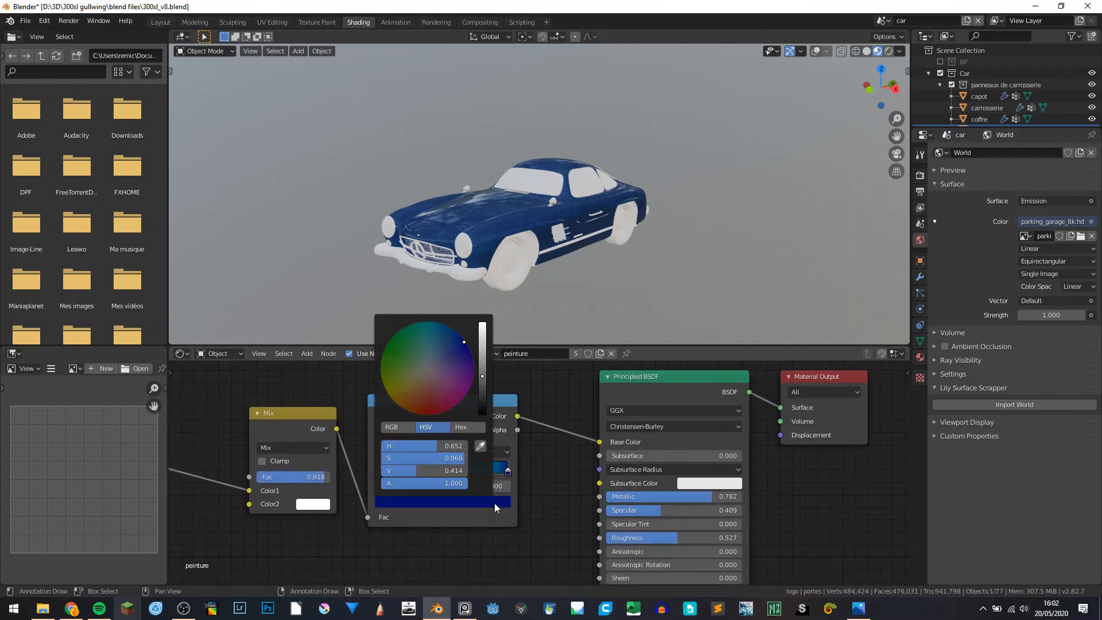
{"action": "left_click_drag", "start_coordinate": [481, 355], "coordinate": [483, 326]}
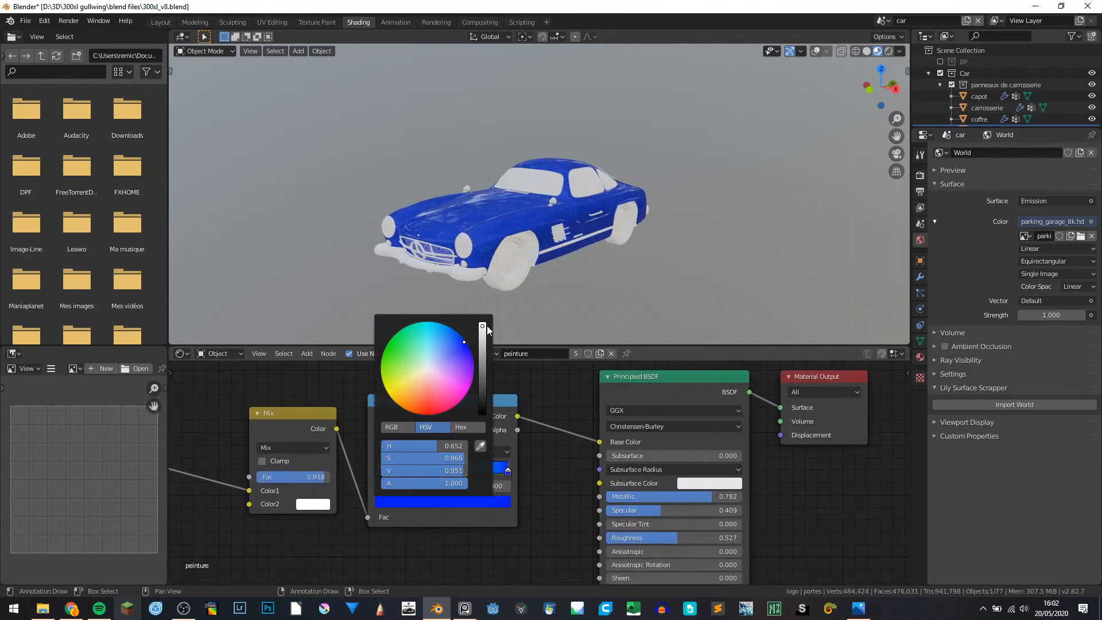
{"action": "left_click_drag", "start_coordinate": [453, 372], "coordinate": [470, 383]}
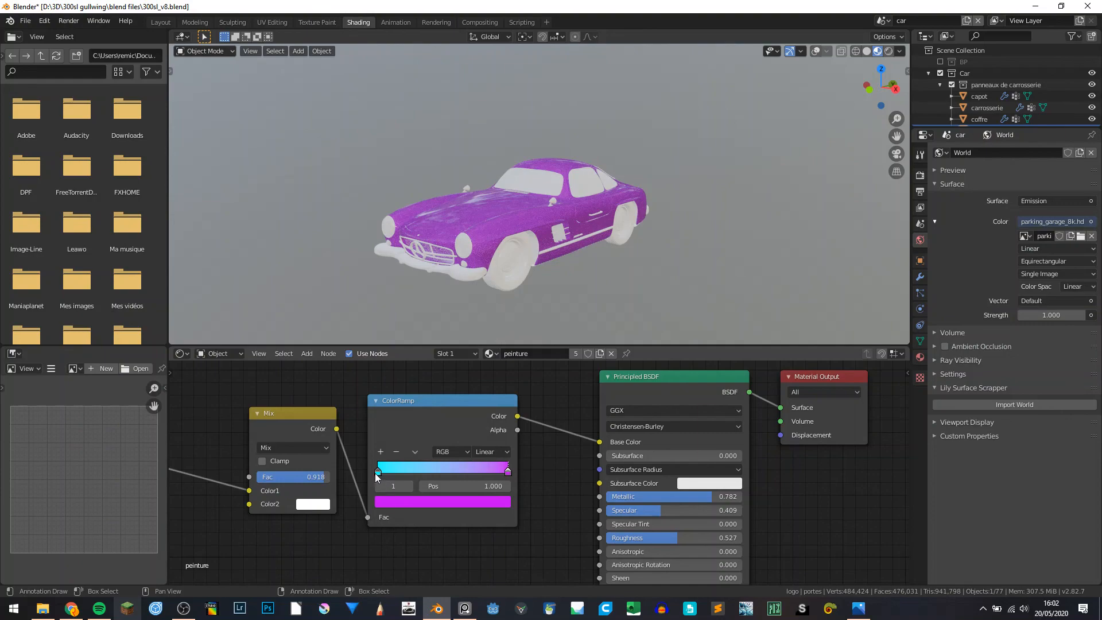
Set the Mix node's Fac to 0.409 and inspect the purple flakes close up on the bodywork.
{"action": "left_click_drag", "start_coordinate": [305, 480], "coordinate": [274, 479]}
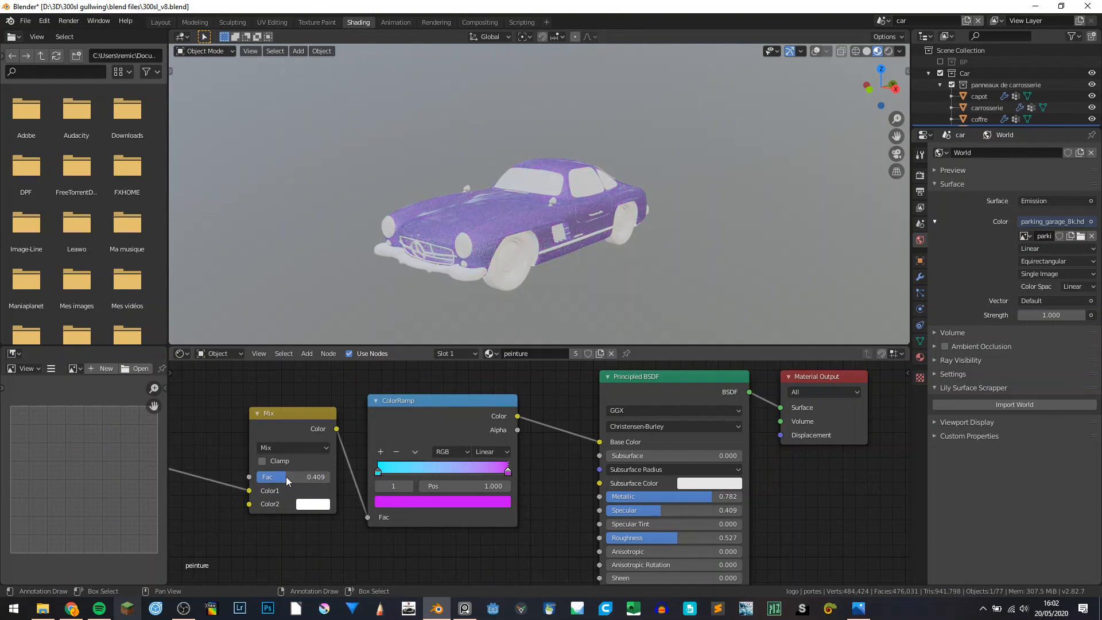
{"action": "scroll", "coordinate": [602, 260], "scroll_direction": "up", "scroll_amount": 8}
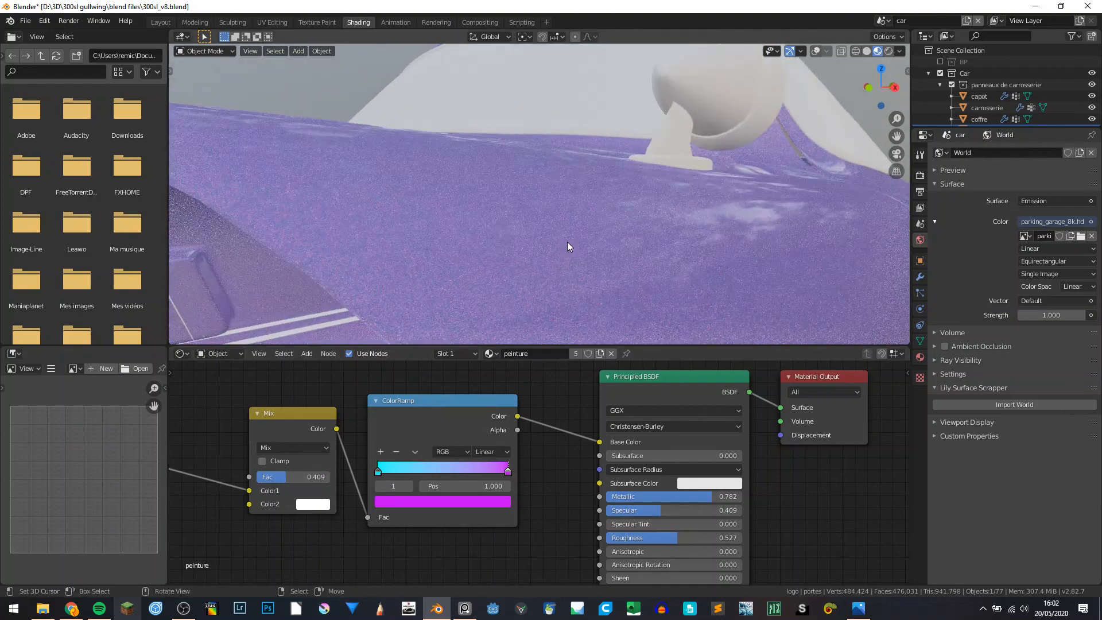
{"action": "scroll", "coordinate": [562, 245], "scroll_direction": "down", "scroll_amount": 6}
{"action": "middle_click_drag", "start_coordinate": [533, 249], "coordinate": [386, 227]}
{"action": "scroll", "coordinate": [420, 234], "scroll_direction": "down", "scroll_amount": 4}
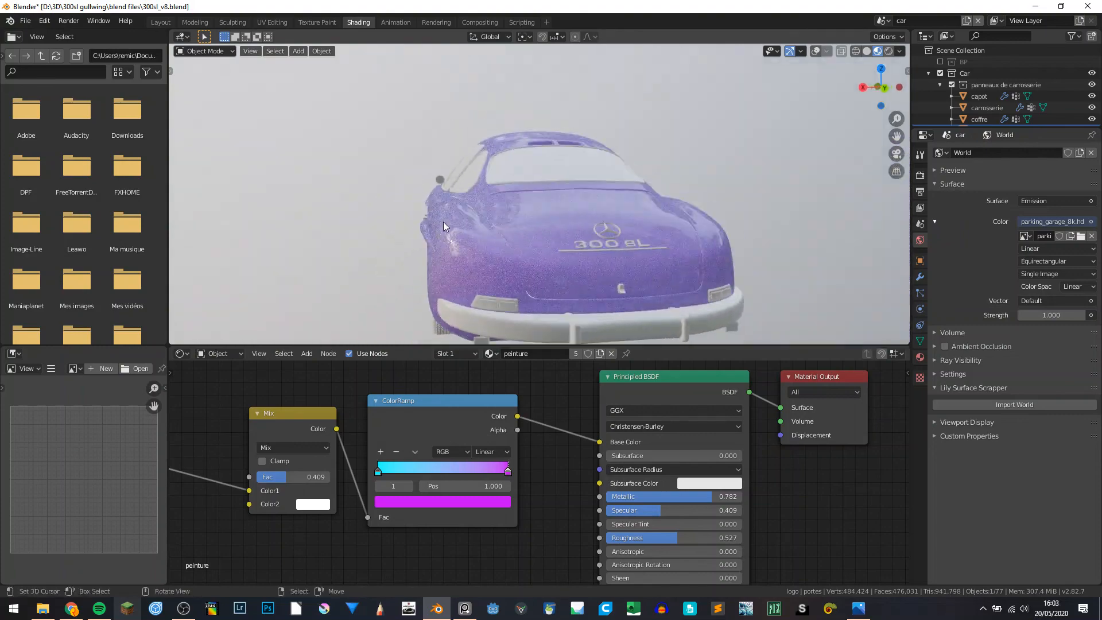
Examine the purple paint on the whole car from several angles and the overall layout of the material's nodes.
{"action": "scroll", "coordinate": [444, 224], "scroll_direction": "down", "scroll_amount": 5}
{"action": "middle_click_drag", "start_coordinate": [459, 228], "coordinate": [497, 242]}
{"action": "scroll", "coordinate": [474, 439], "scroll_direction": "down", "scroll_amount": 5}
{"action": "middle_click_drag", "start_coordinate": [465, 441], "coordinate": [506, 440]}
{"action": "scroll", "coordinate": [497, 435], "scroll_direction": "down", "scroll_amount": 4}
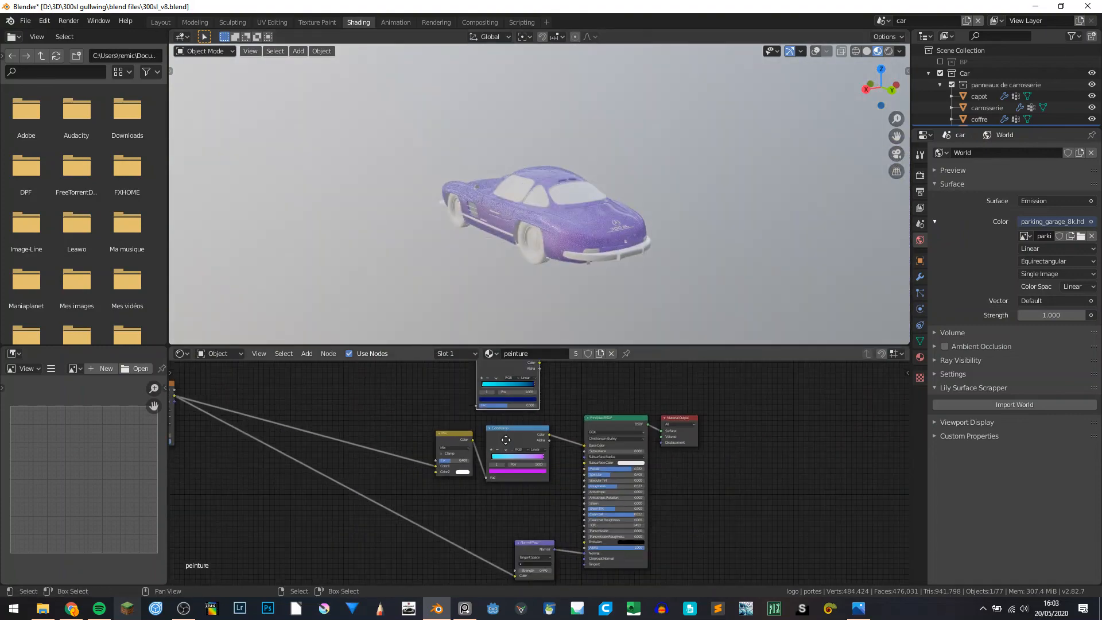
{"action": "scroll", "coordinate": [533, 477], "scroll_direction": "up", "scroll_amount": 4}
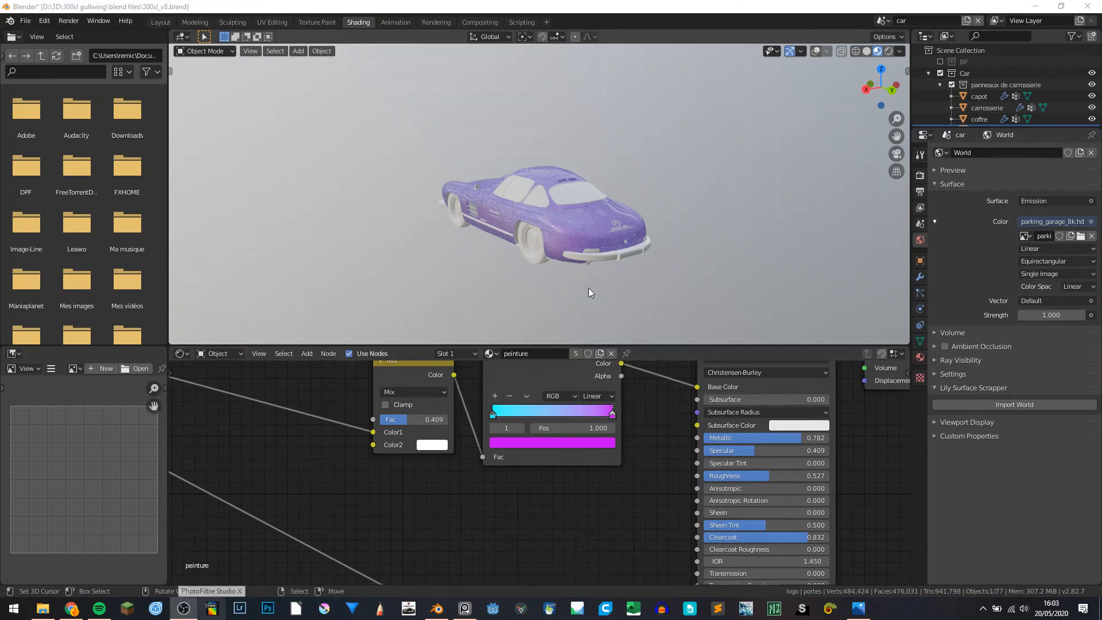
{"action": "middle_click_drag", "start_coordinate": [571, 236], "coordinate": [577, 217]}
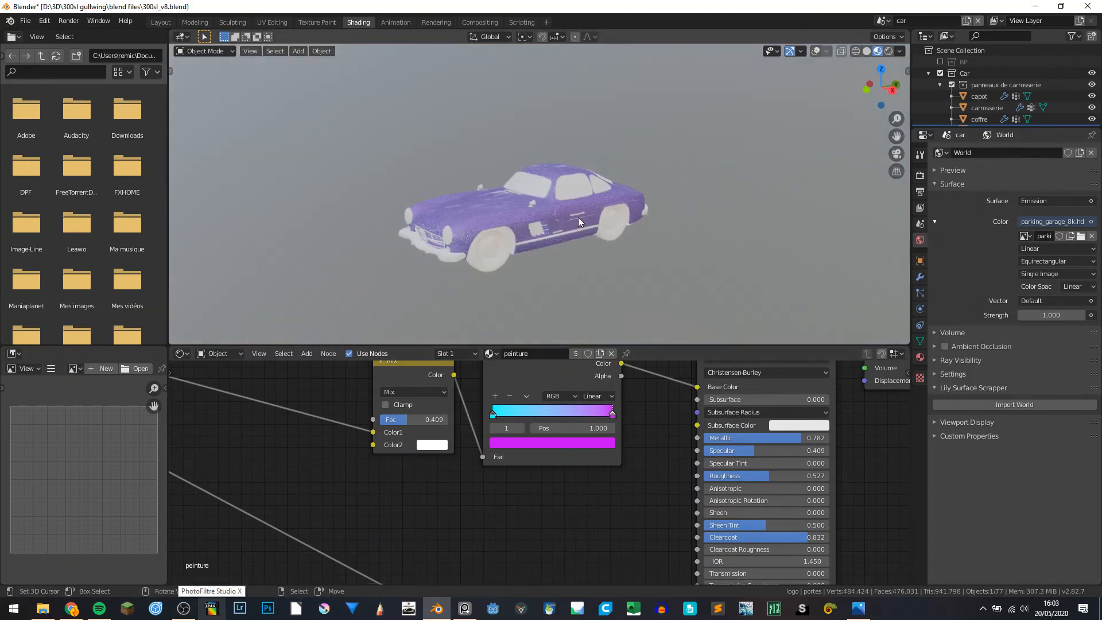
{"action": "middle_click_drag", "start_coordinate": [533, 402], "coordinate": [448, 505]}
{"action": "scroll", "coordinate": [429, 477], "scroll_direction": "down", "scroll_amount": 5}
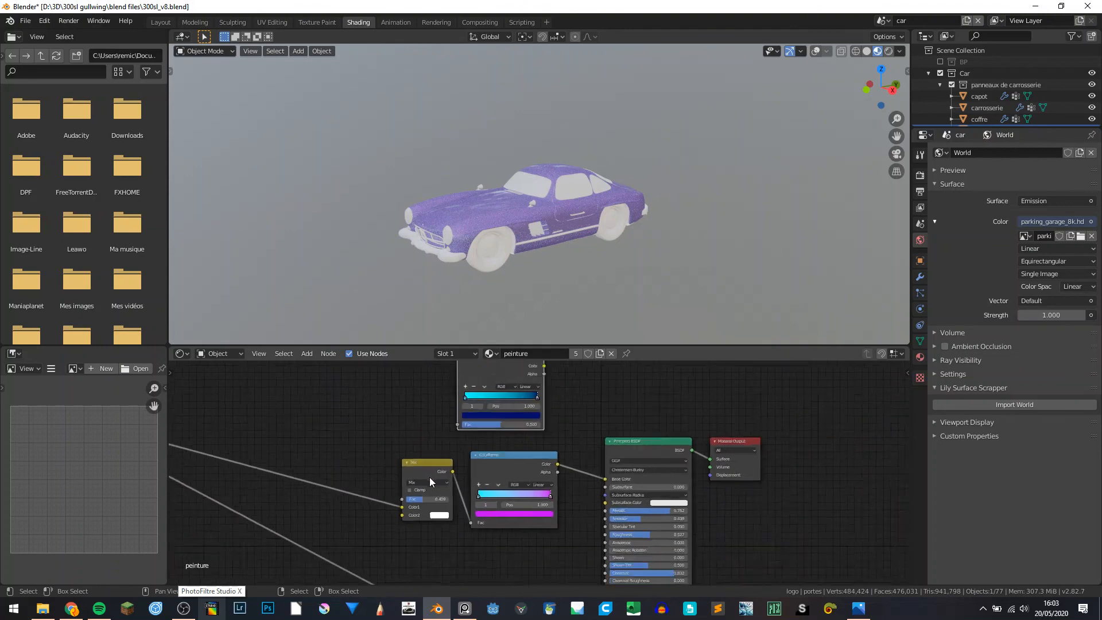
{"action": "middle_click_drag", "start_coordinate": [562, 303], "coordinate": [591, 251]}
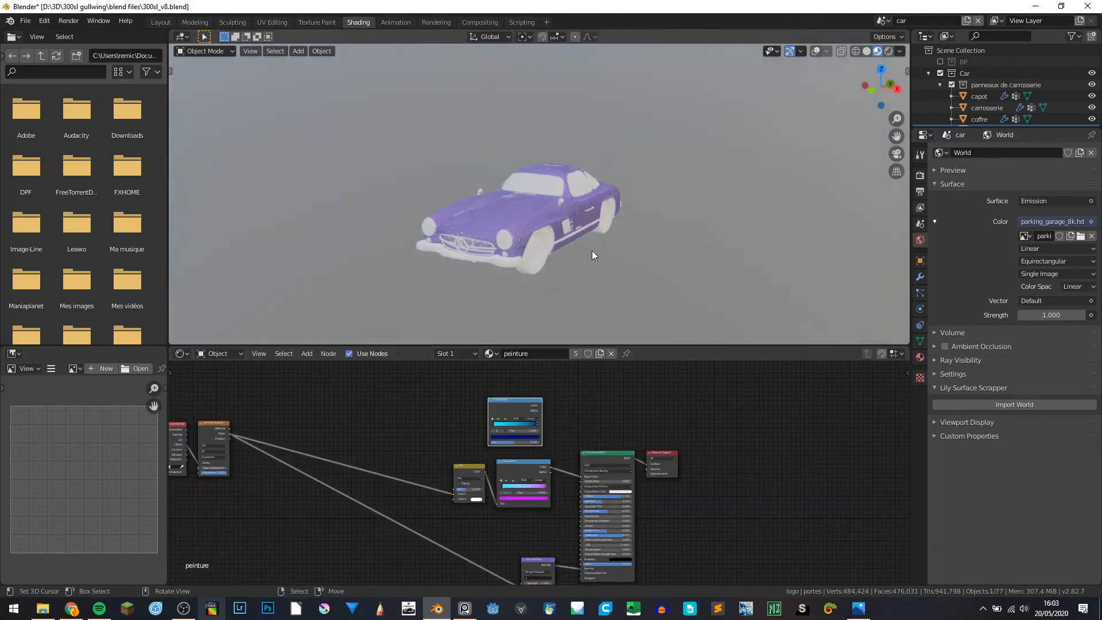
{"action": "scroll", "coordinate": [505, 265], "scroll_direction": "up", "scroll_amount": 4}
{"action": "scroll", "coordinate": [448, 278], "scroll_direction": "down", "scroll_amount": 3}
{"action": "middle_click_drag", "start_coordinate": [477, 272], "coordinate": [501, 286]}
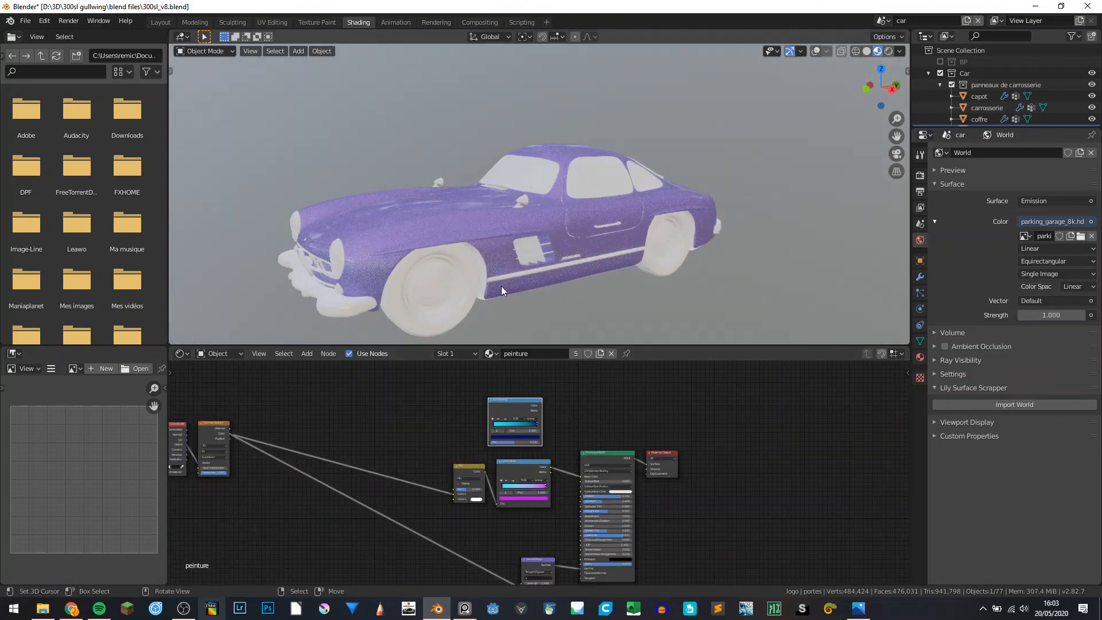
{"action": "middle_click_drag", "start_coordinate": [589, 433], "coordinate": [573, 368]}
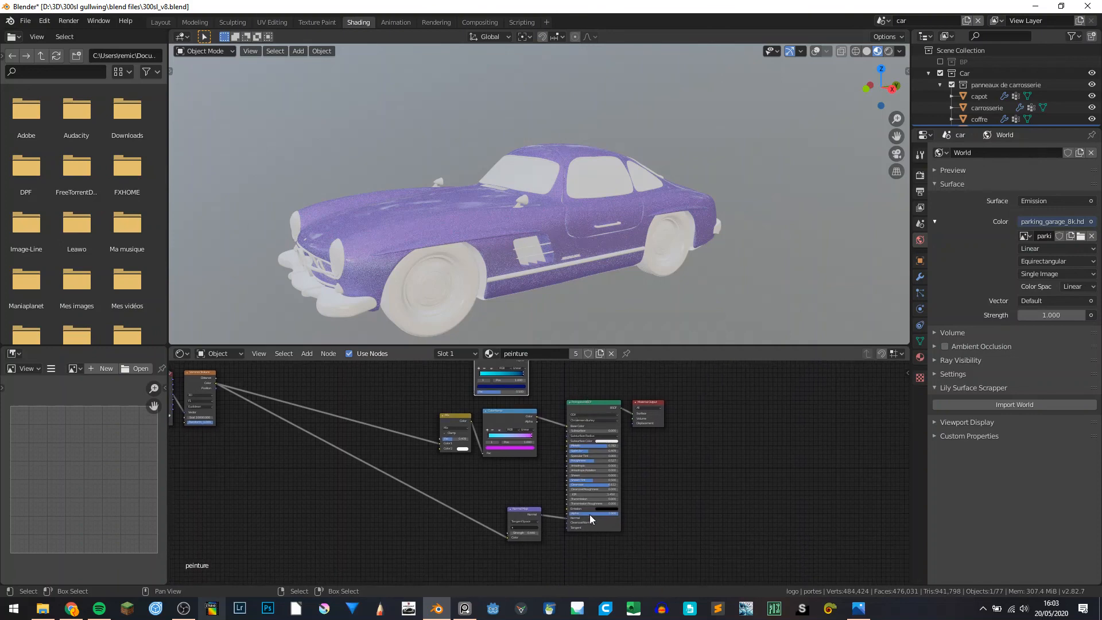
{"action": "scroll", "coordinate": [325, 392], "scroll_direction": "down", "scroll_amount": 7}
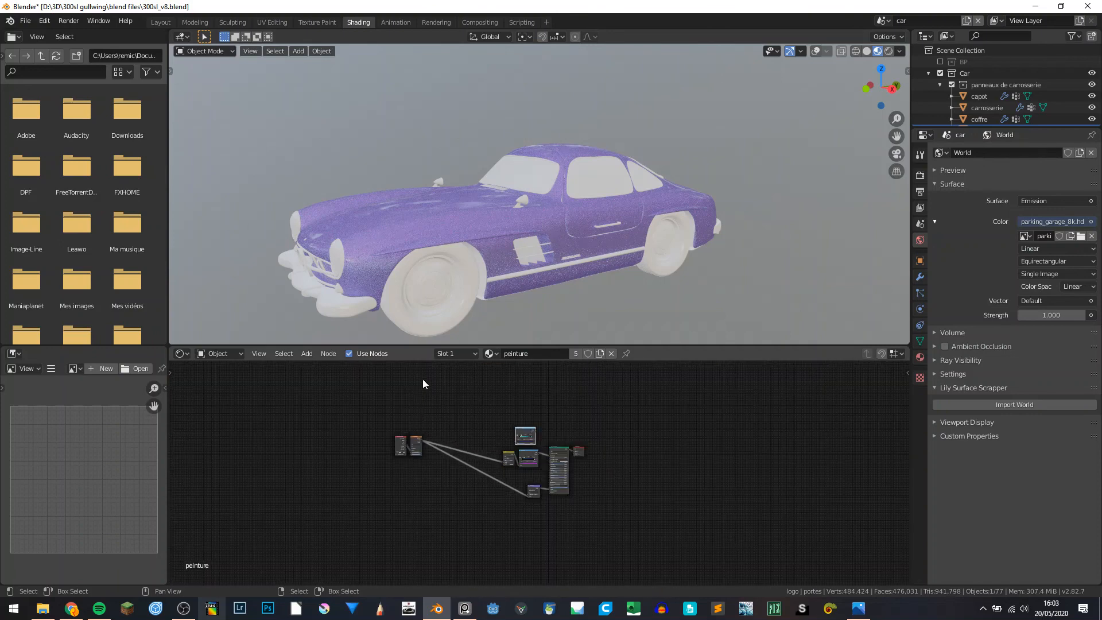